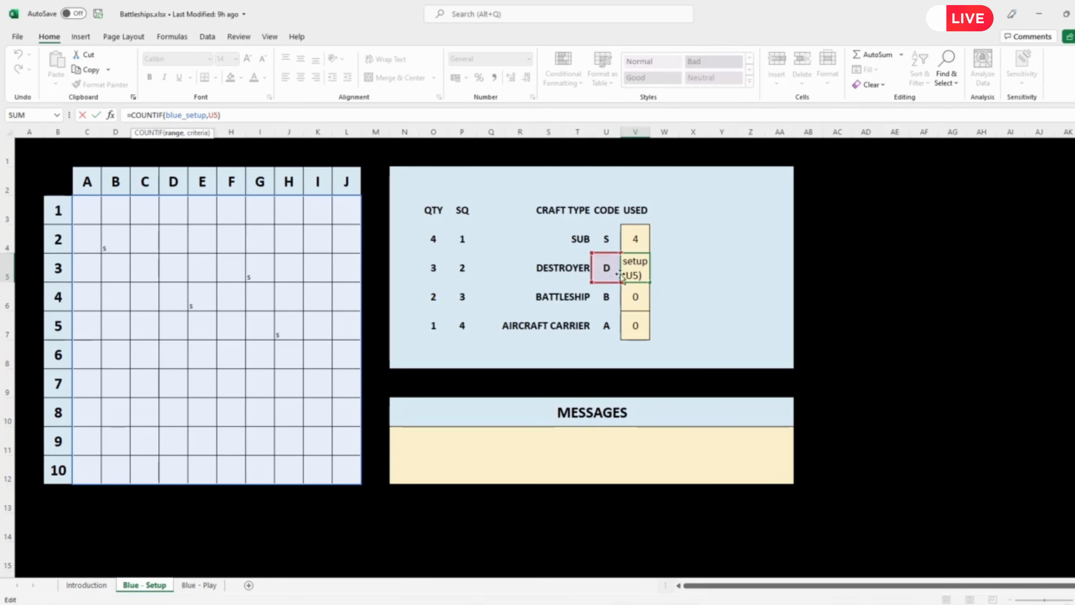
Step: Leave the destroyer count formula and enter the destroyer code d in board square E2 (cell G4)
click(199, 238)
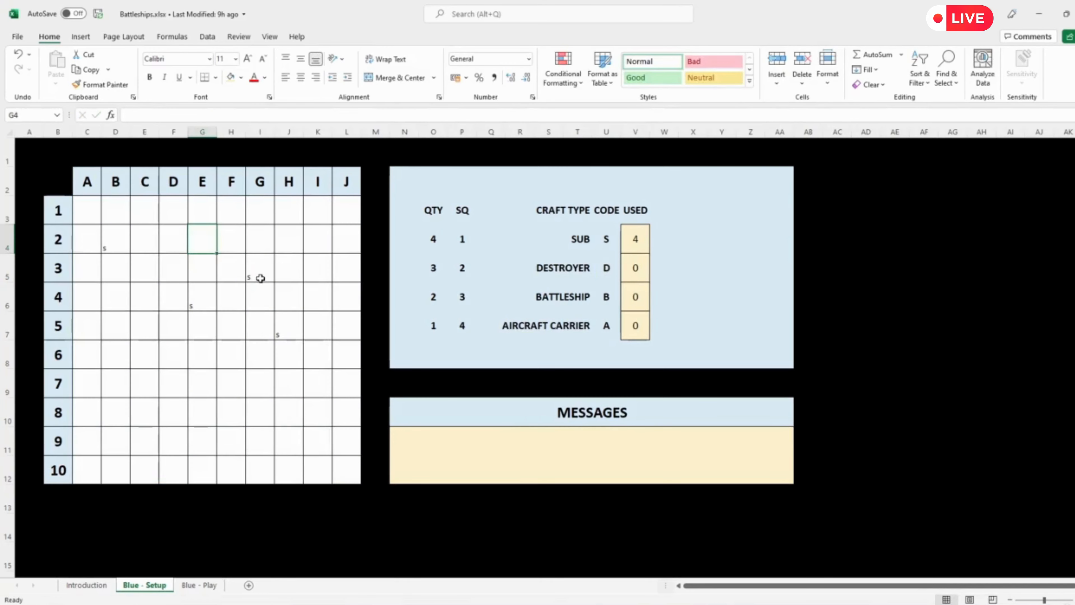
text(d)
key(Return)
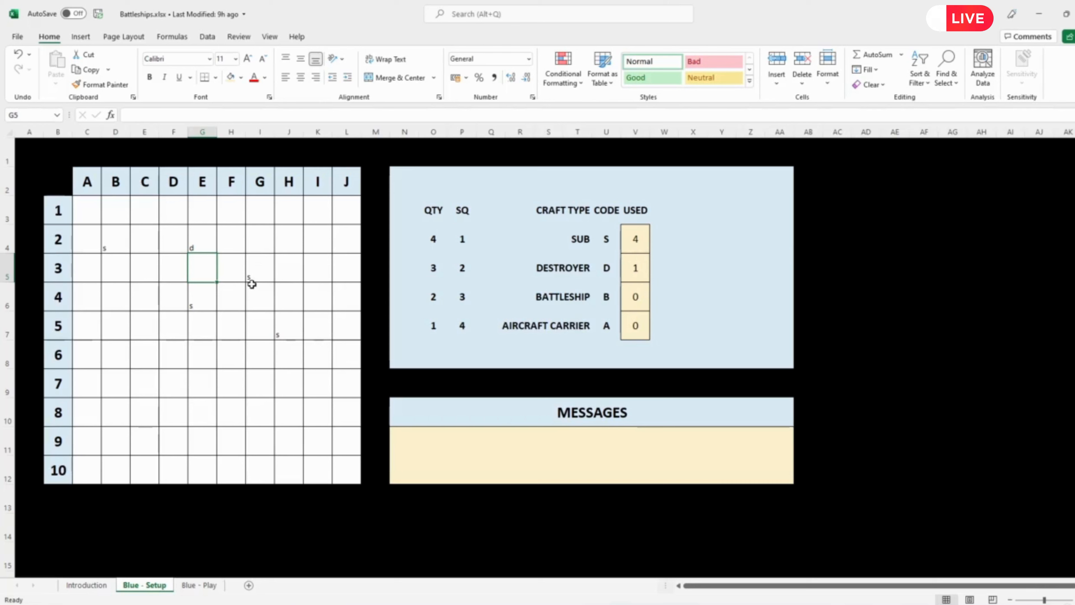
click(465, 239)
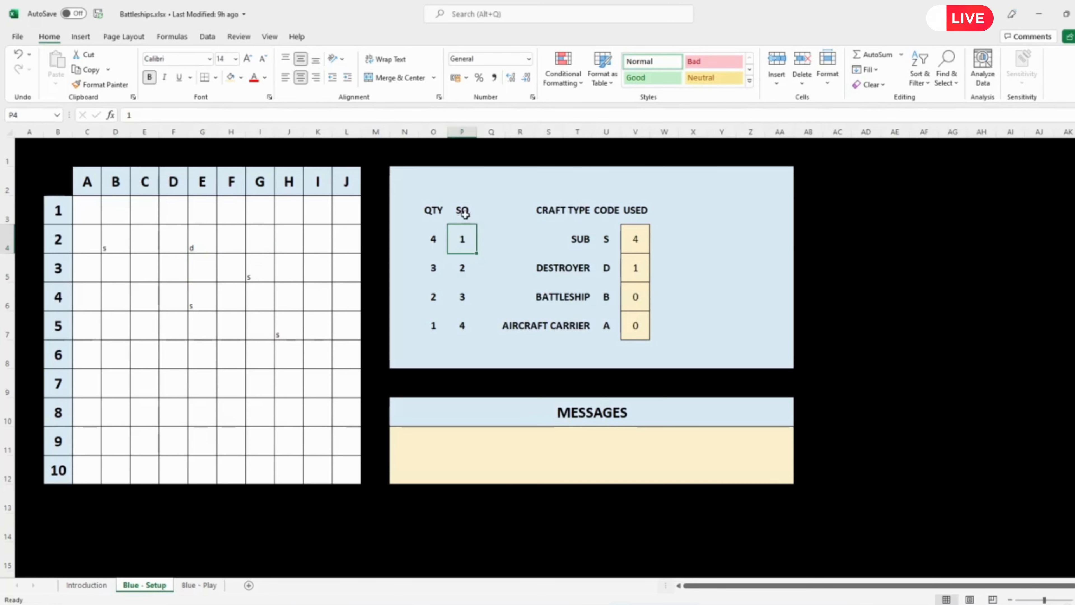
click(464, 210)
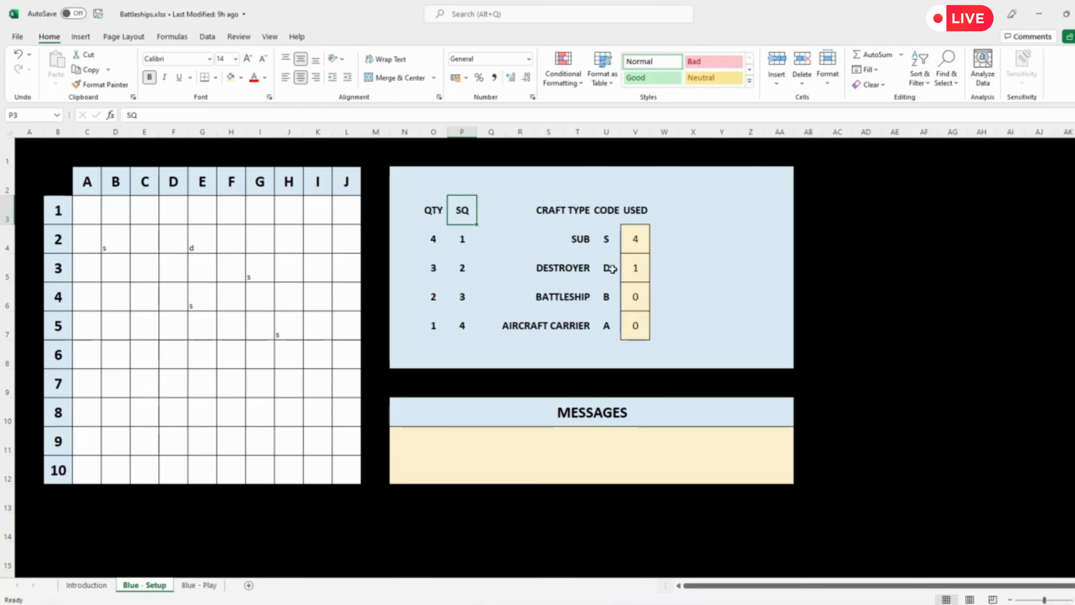
click(464, 270)
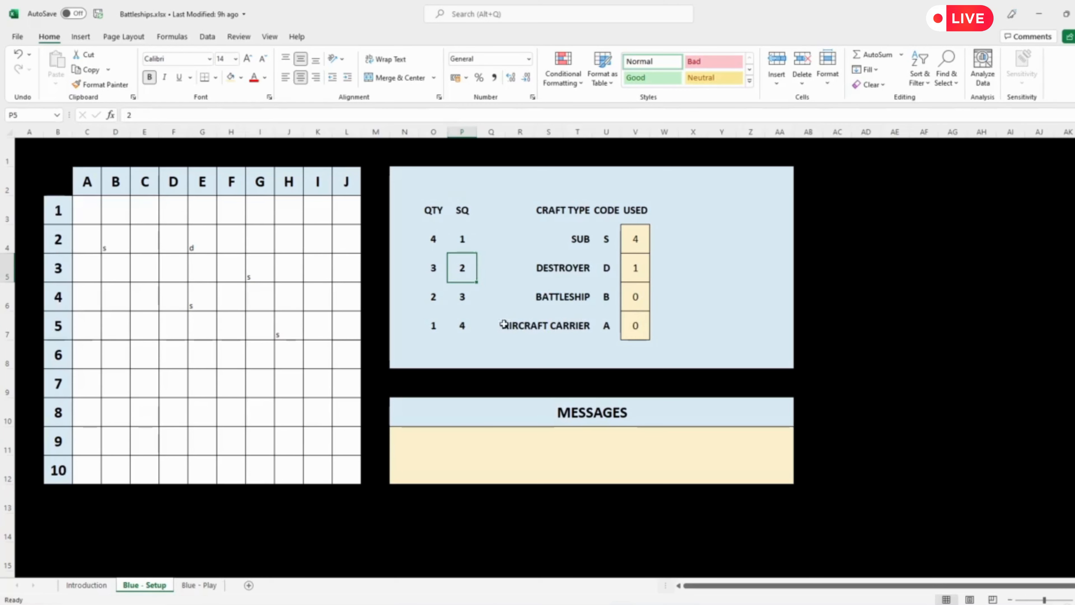
key(Down)
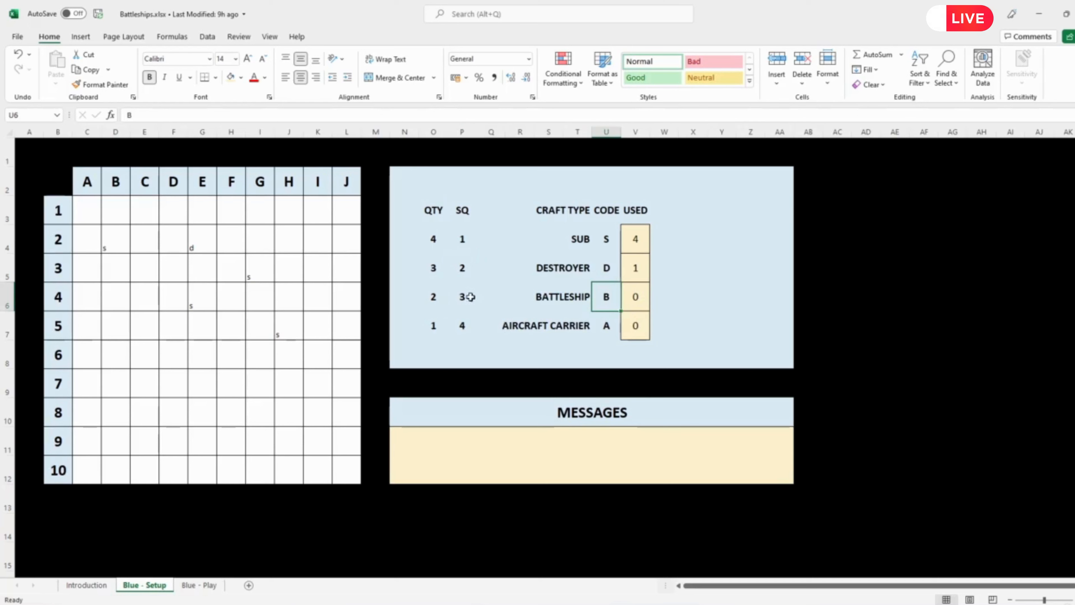
click(206, 244)
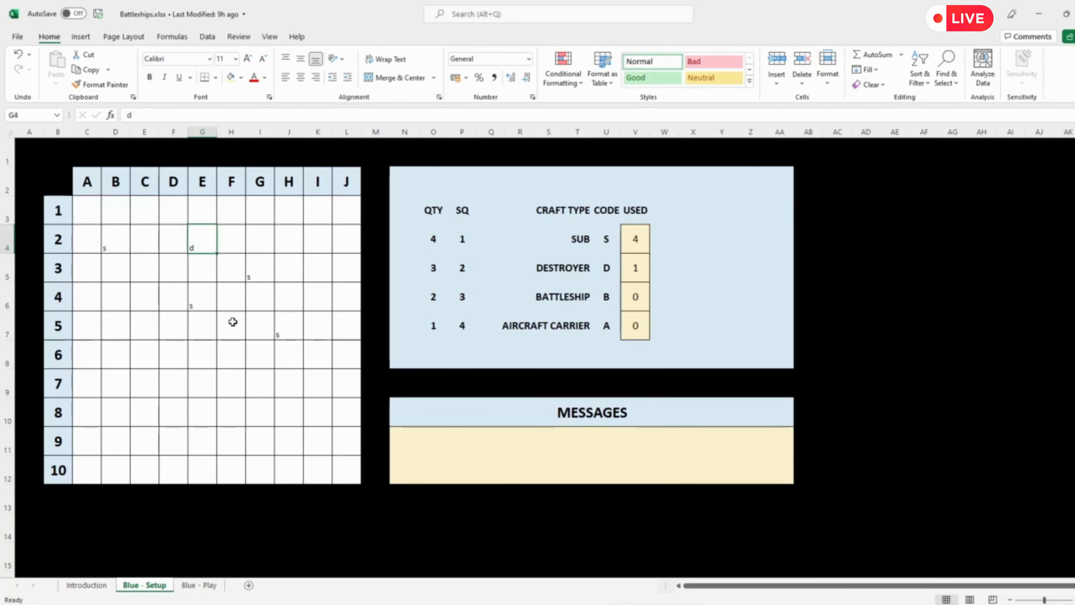
Step: Enter the battleship code b in board square C7 and the aircraft carrier code a in board square F9
click(146, 388)
text(b)
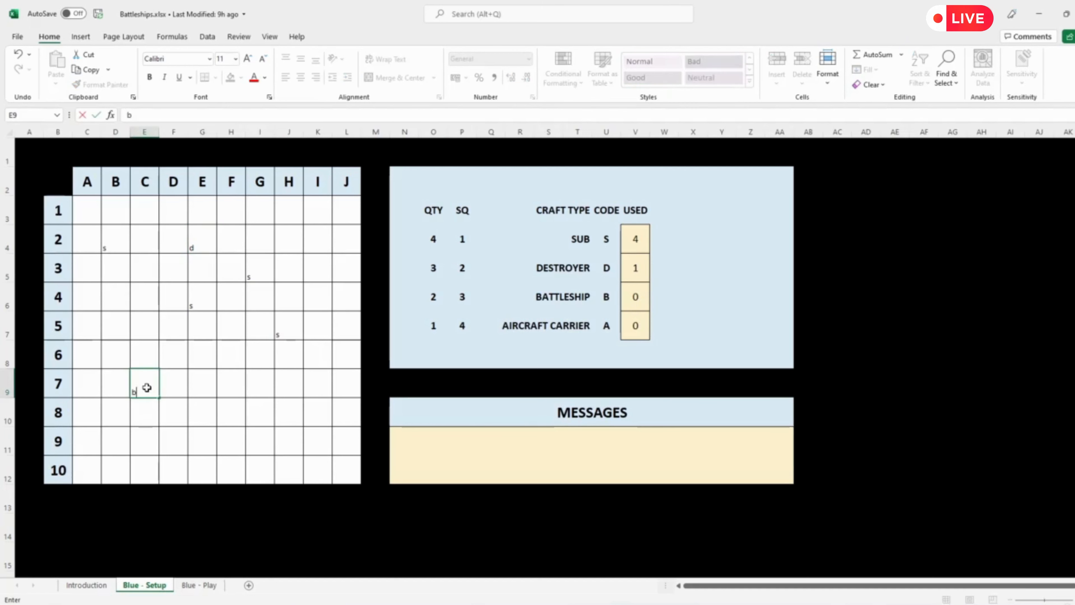
key(Return)
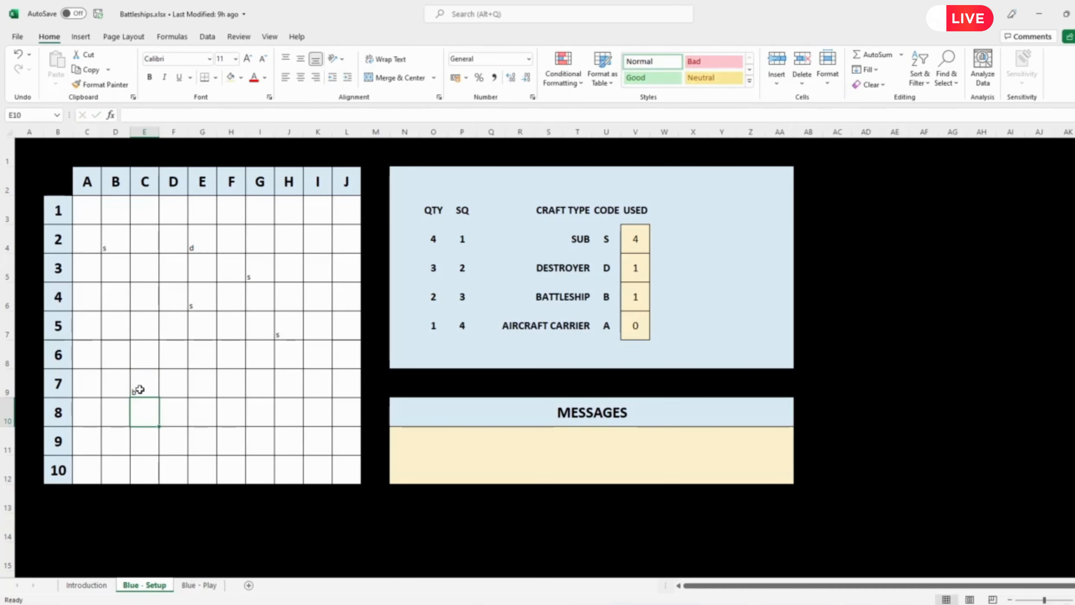
click(238, 442)
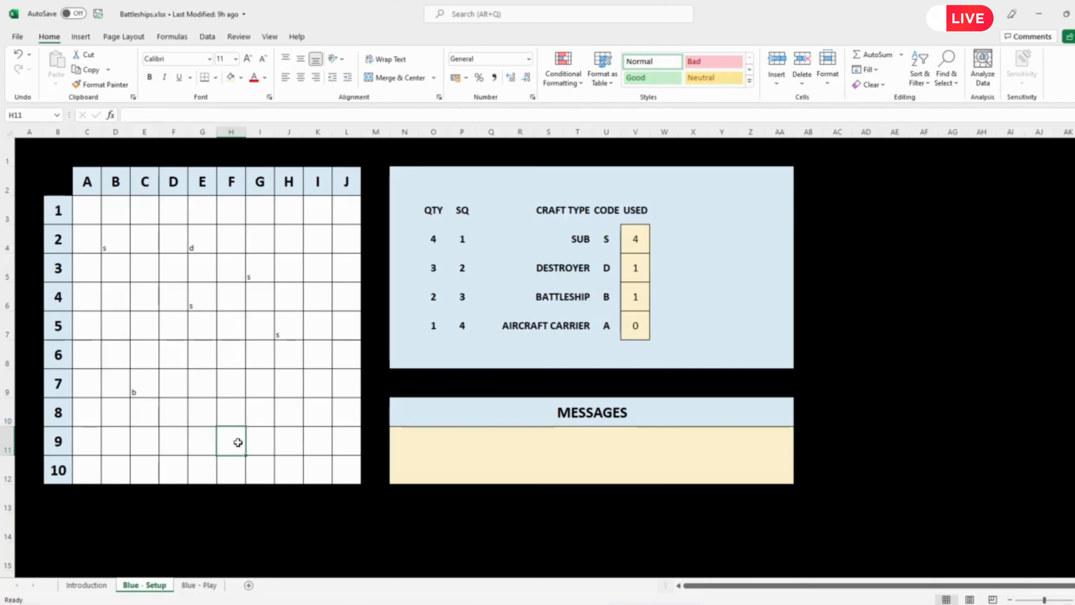
text(a)
key(Return)
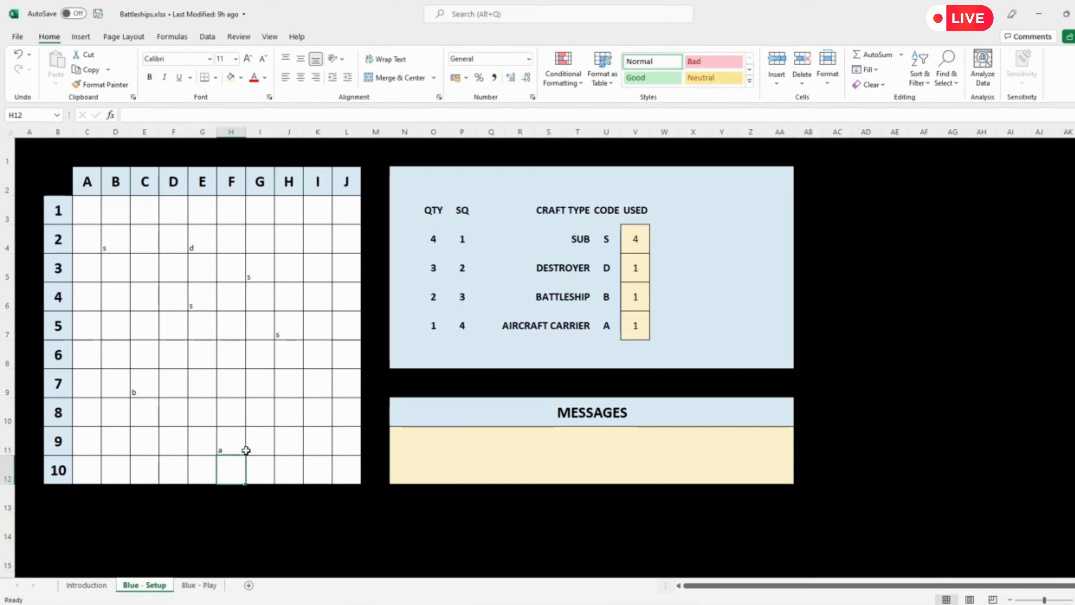
click(194, 249)
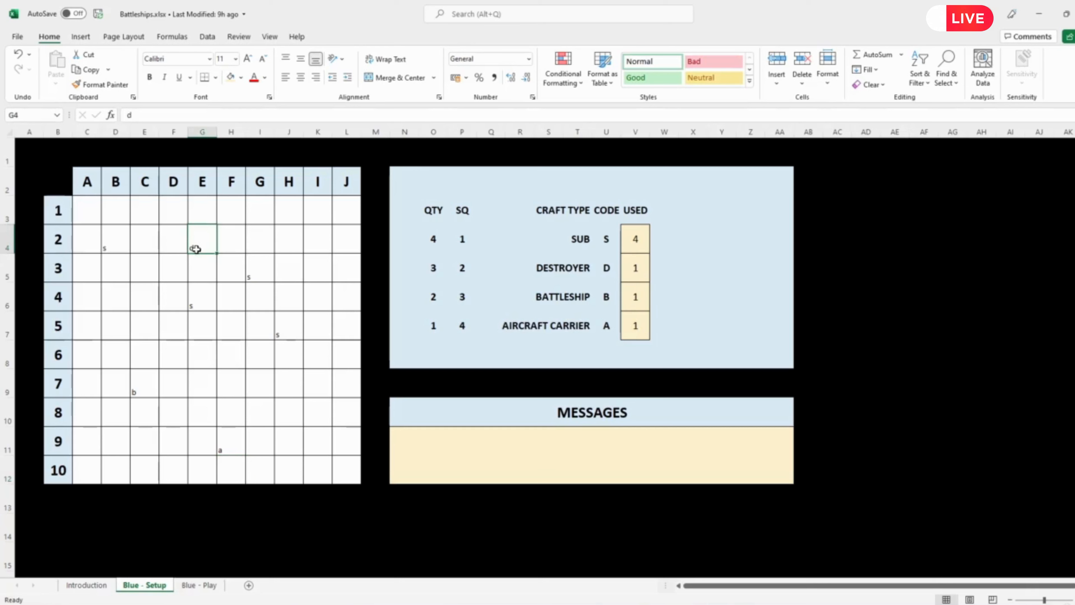
key(Return)
click(134, 387)
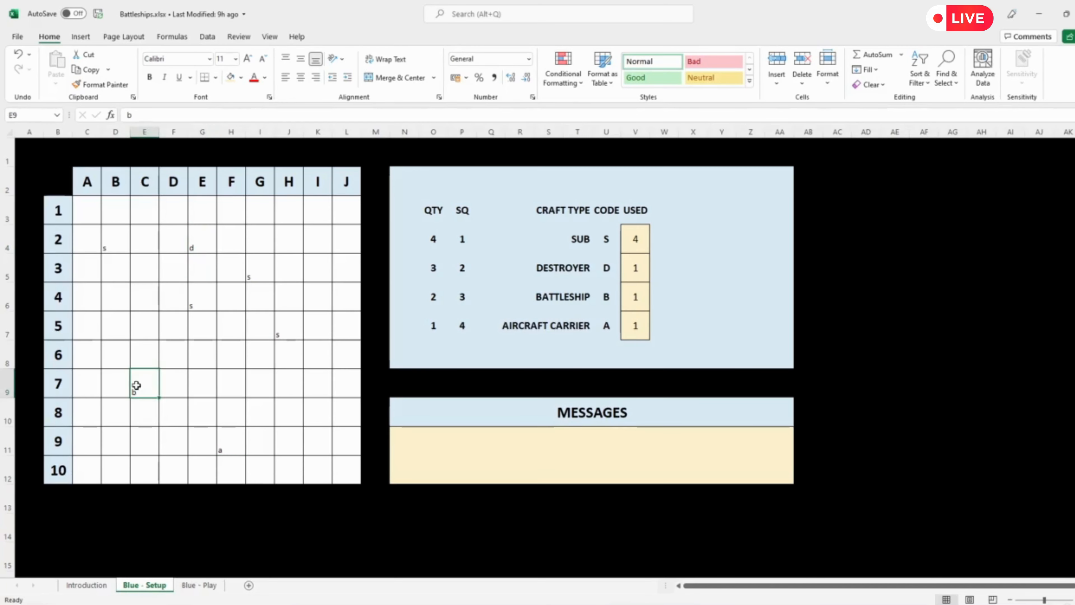
click(222, 448)
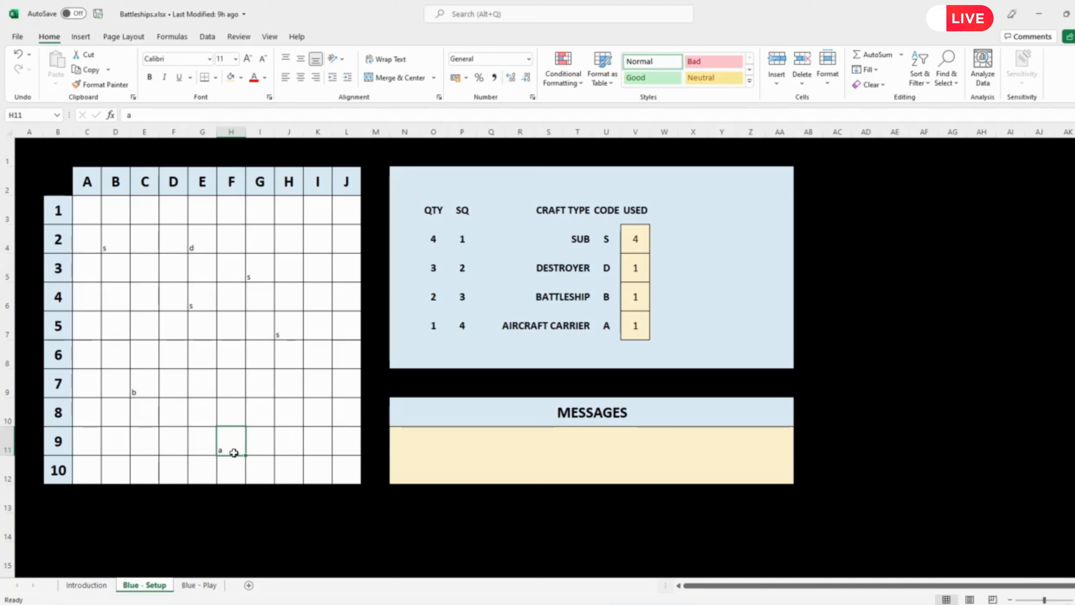
Step: Extend the aircraft carrier's USED formula in V7 to divide the count by its squares: =COUNTIF(blue_setup,U7)/P7
click(638, 325)
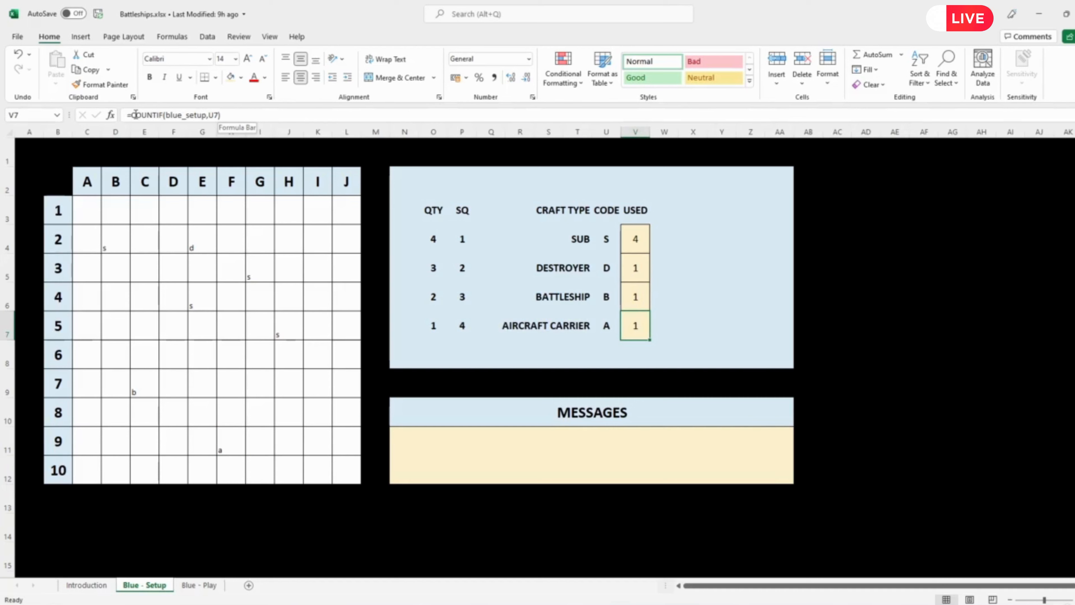
click(232, 115)
text(/)
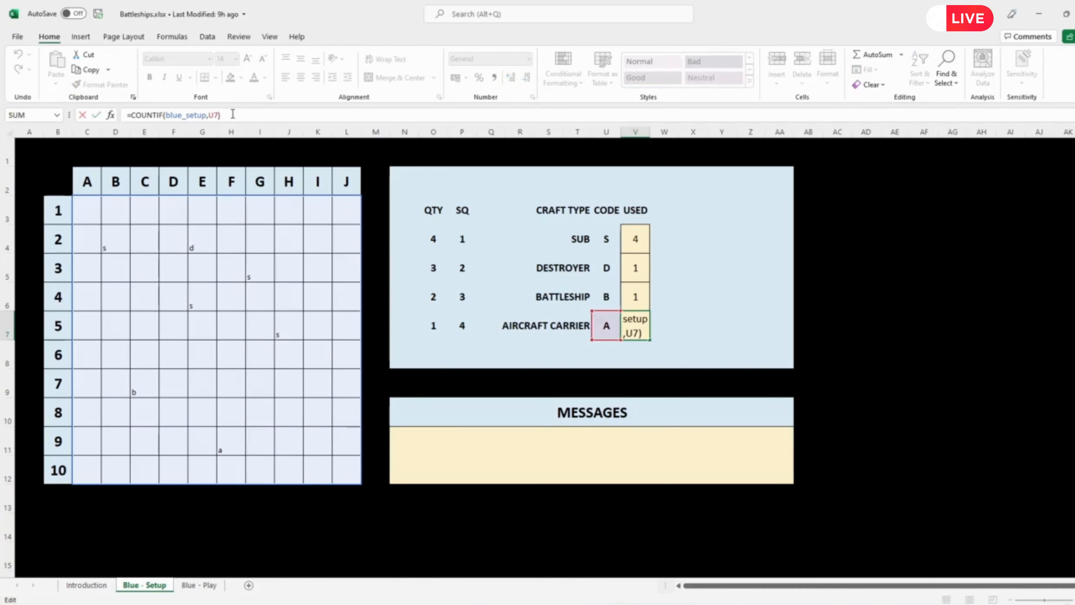
click(462, 325)
key(Return)
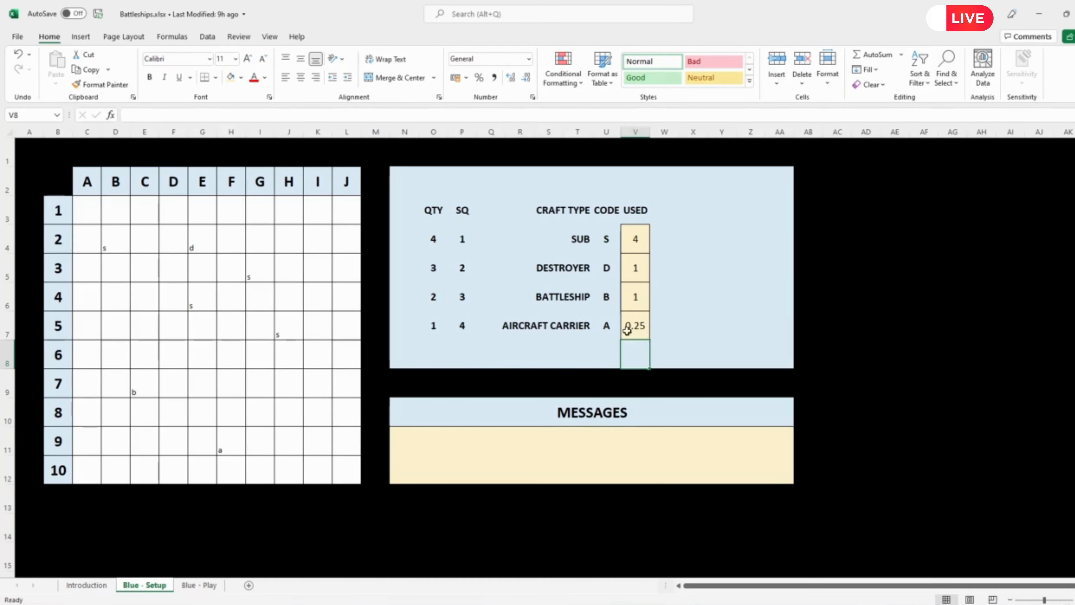
Step: Fill the aircraft carrier's USED formula up to V4 and check the formulas for battleship, destroyer and sub
click(636, 330)
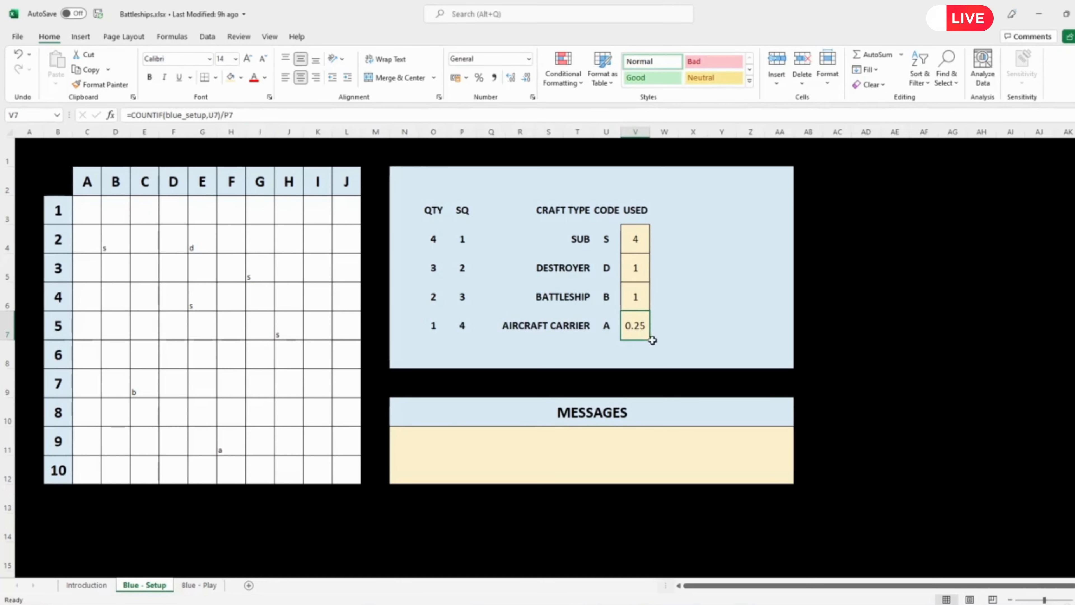
drag(650, 340, 650, 237)
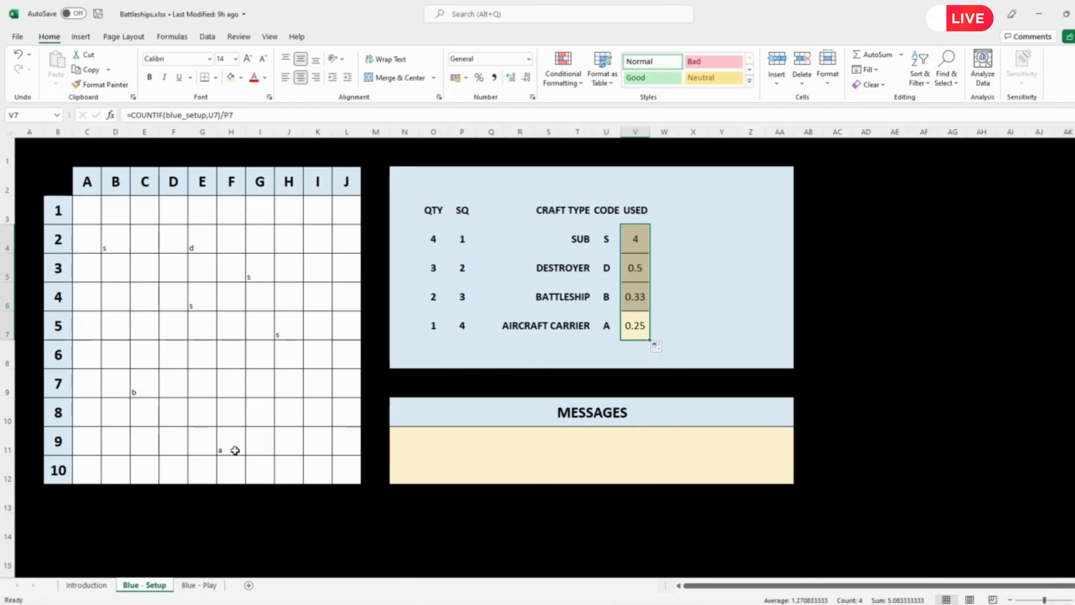
click(639, 322)
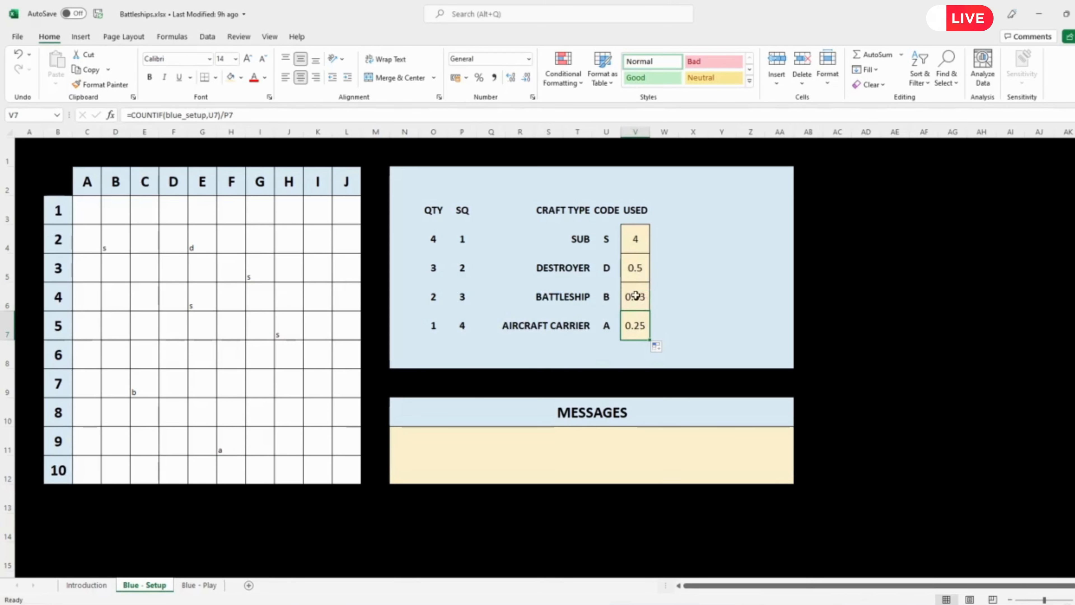
click(636, 295)
click(635, 267)
click(632, 243)
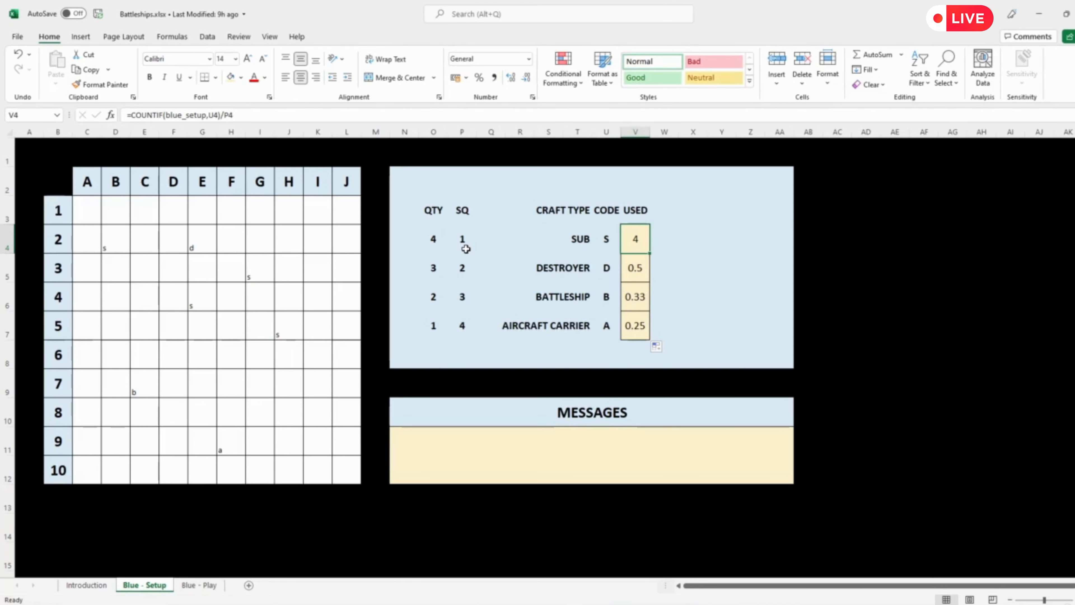
Step: Enter a second destroyer code d in board square D2, beside the one in E2
click(172, 240)
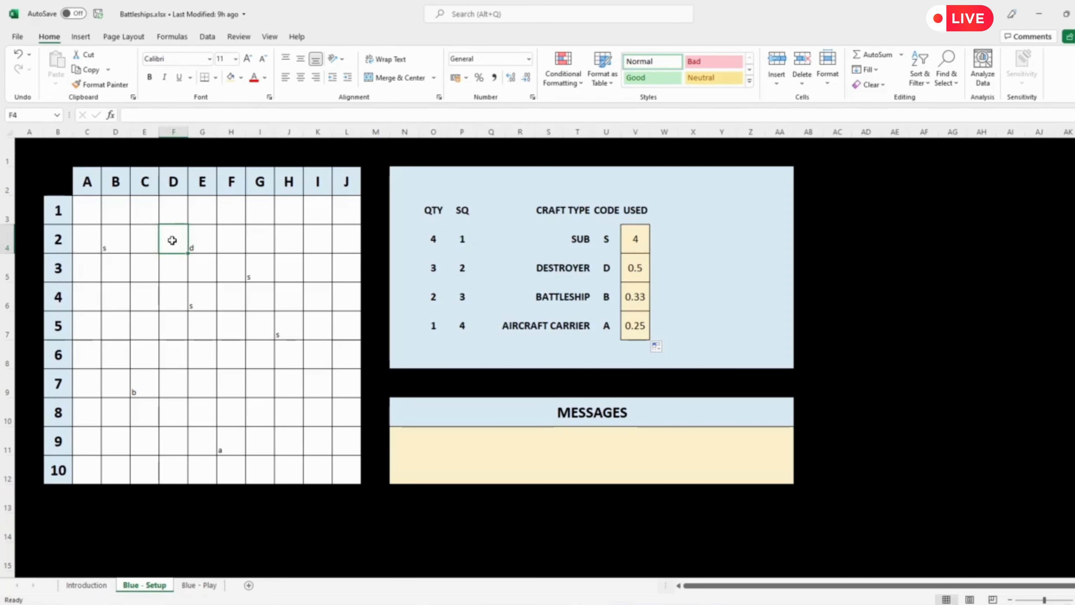
text(d)
key(Return)
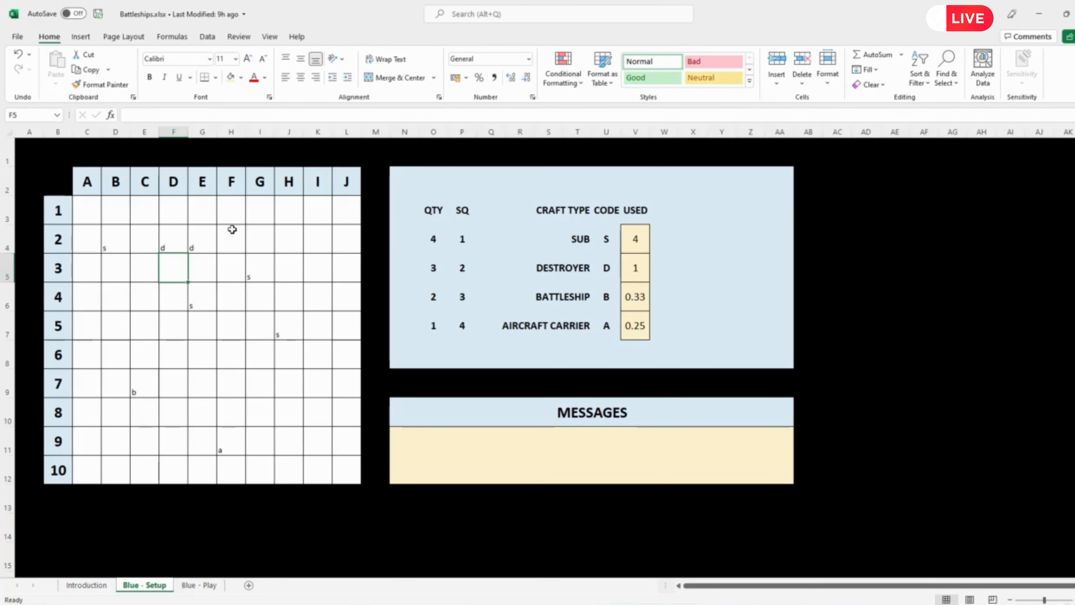
click(166, 247)
click(198, 245)
click(173, 243)
click(196, 240)
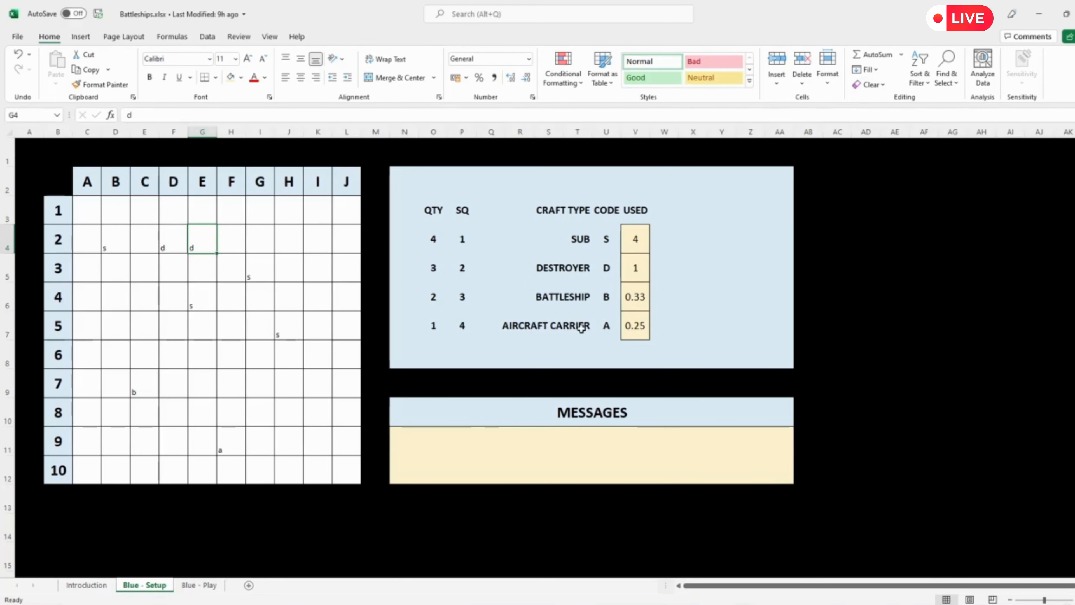
Step: Clear the d from board square D2 and enter d in the separate square H2 instead
click(162, 238)
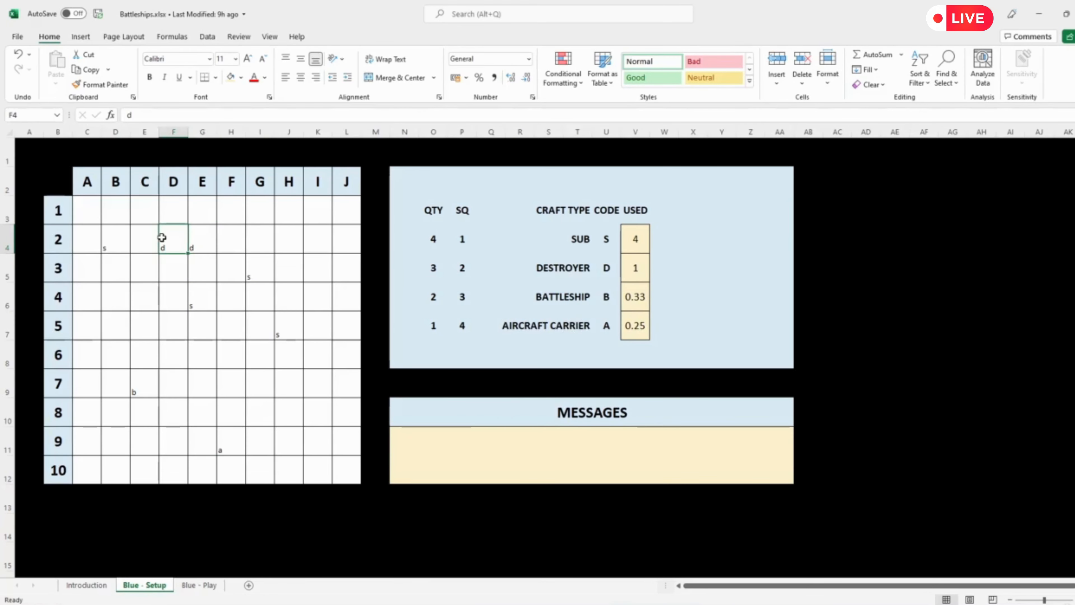
key(Delete)
click(290, 247)
text(d)
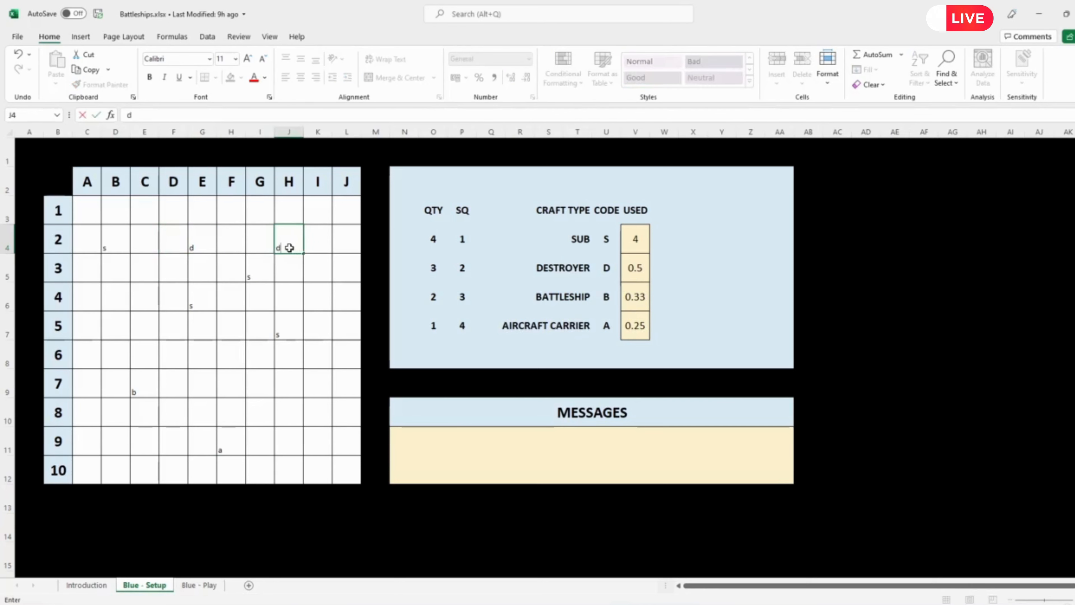
key(Return)
Step: Clear the d from board square H2 and re-enter d in square D2
click(289, 244)
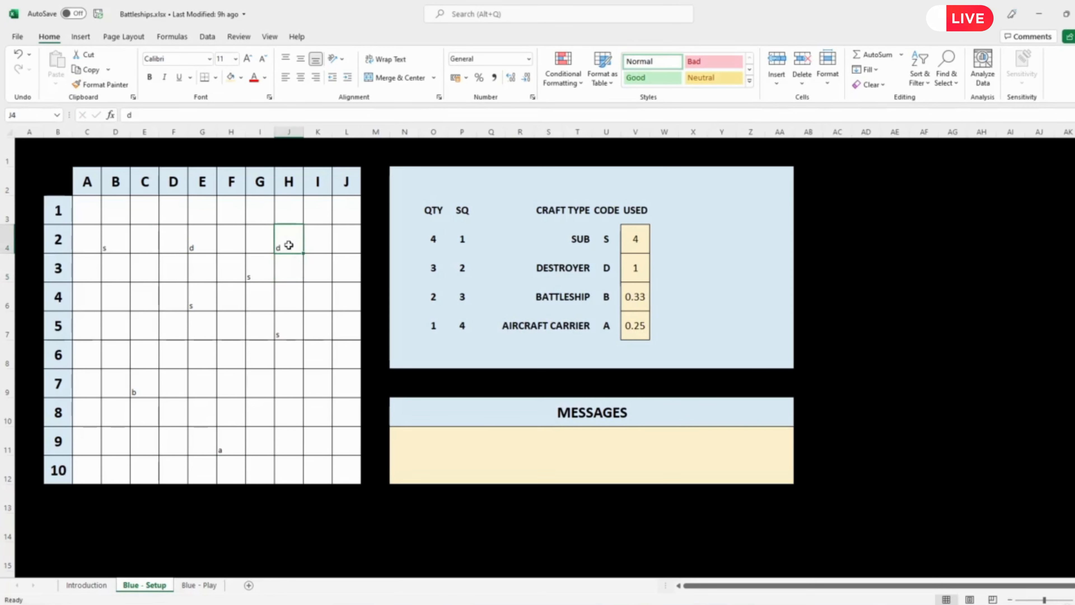
key(Delete)
click(174, 248)
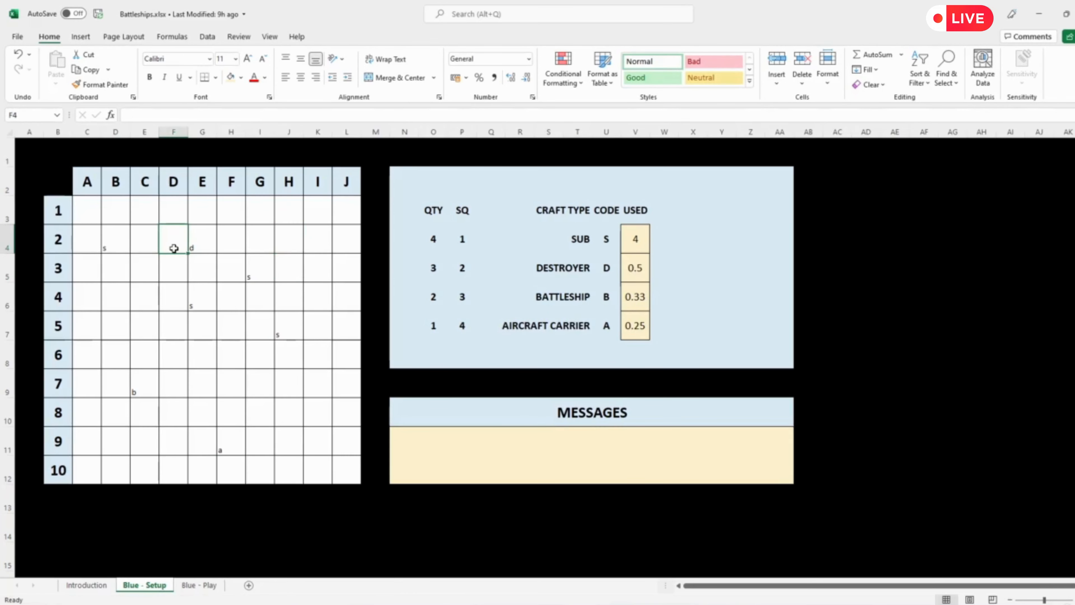
text(d)
key(Return)
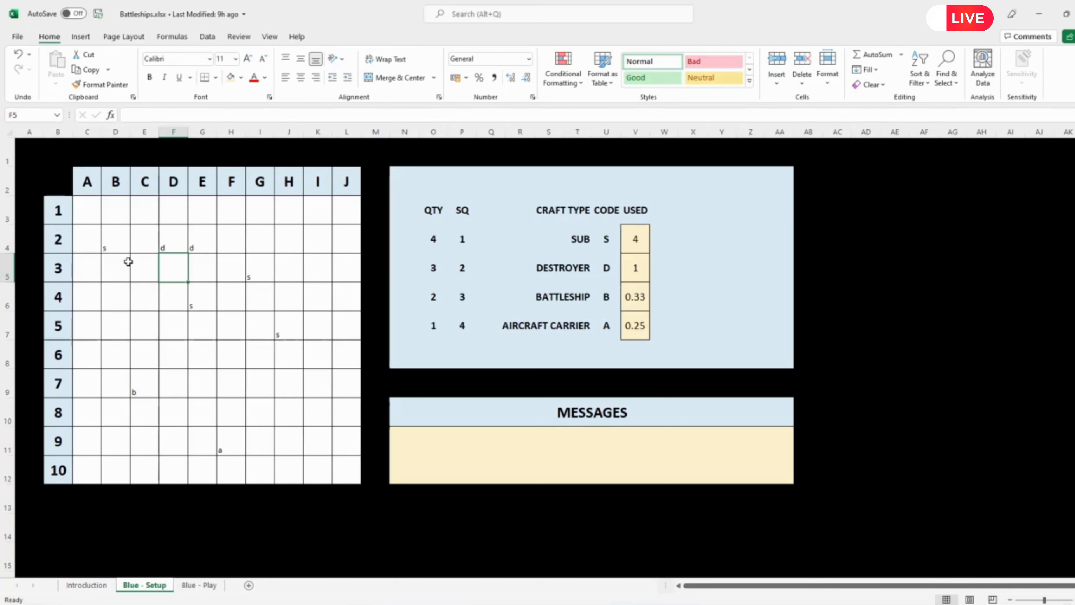
Step: Center the contents of the 10 by 10 board range (blue_setup) horizontally and vertically
drag(90, 214, 343, 468)
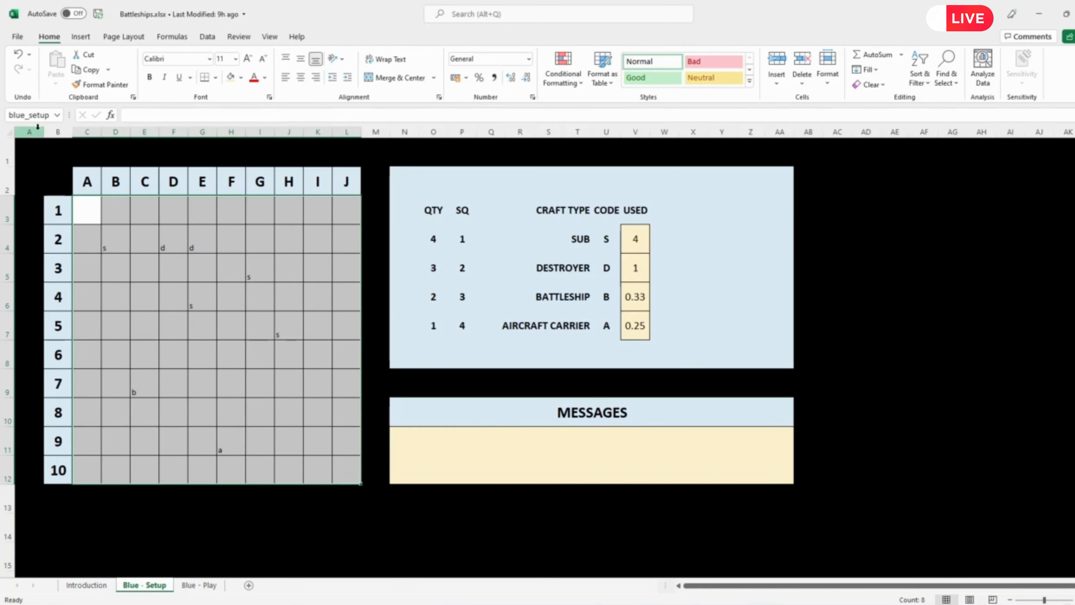
click(301, 79)
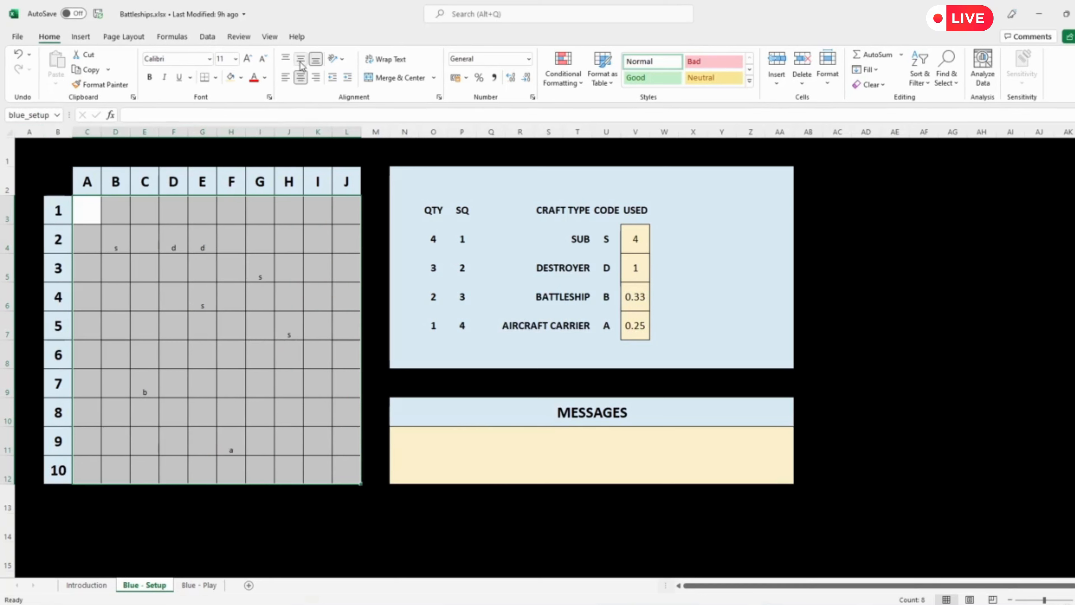
click(301, 58)
Step: Set the font size of the board range to 14
click(236, 58)
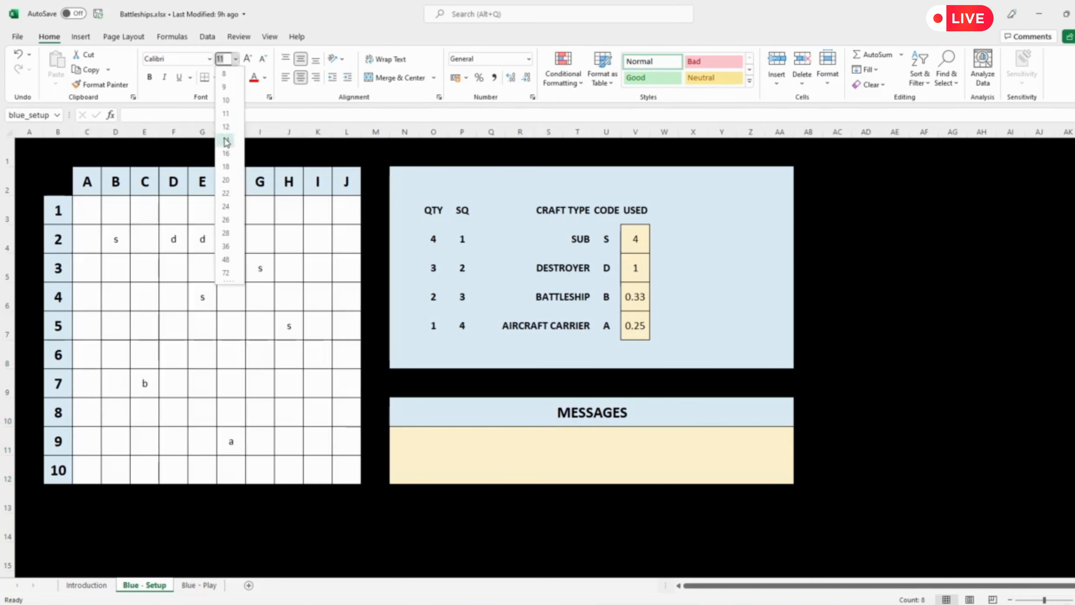
click(226, 140)
Step: Check the column header's font size and set the whole board range (blue_setup) to font size 20
click(146, 185)
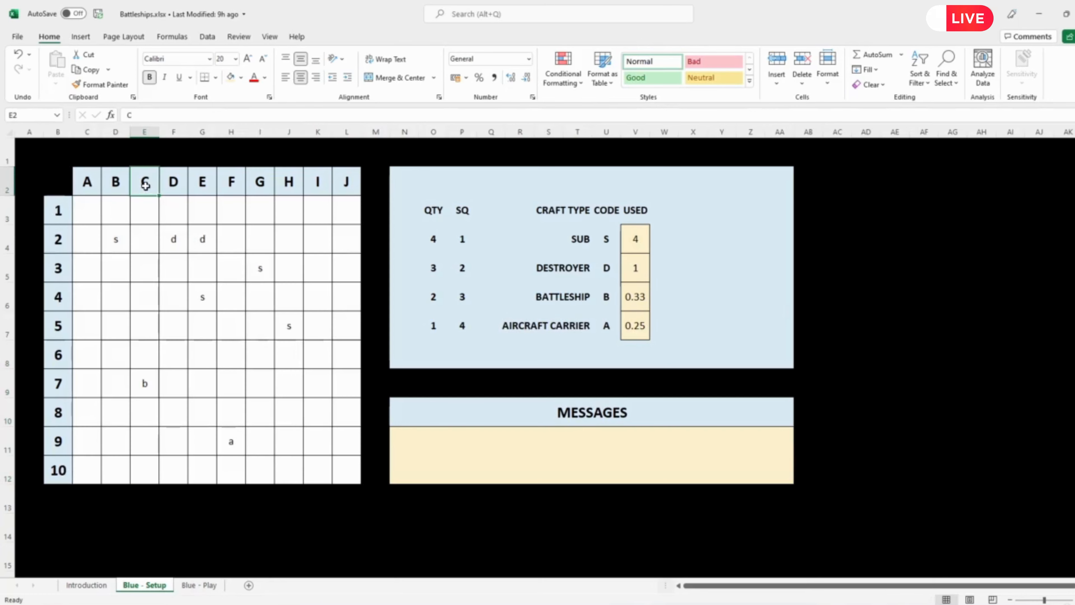
mouse_move(89, 215)
mouse_down()
mouse_move(259, 365)
mouse_move(341, 468)
mouse_up()
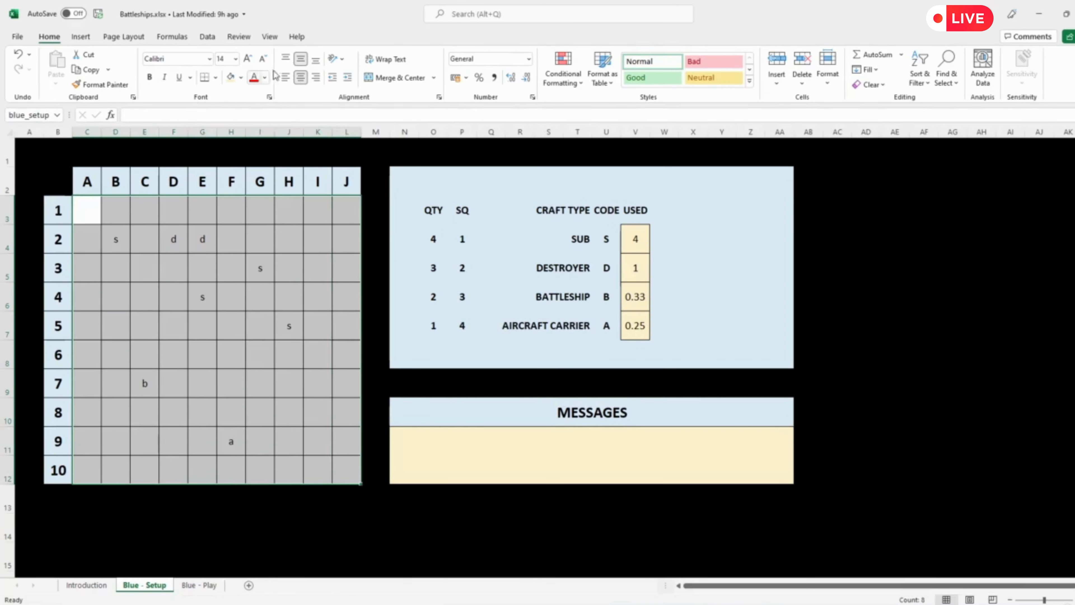
click(236, 63)
click(223, 165)
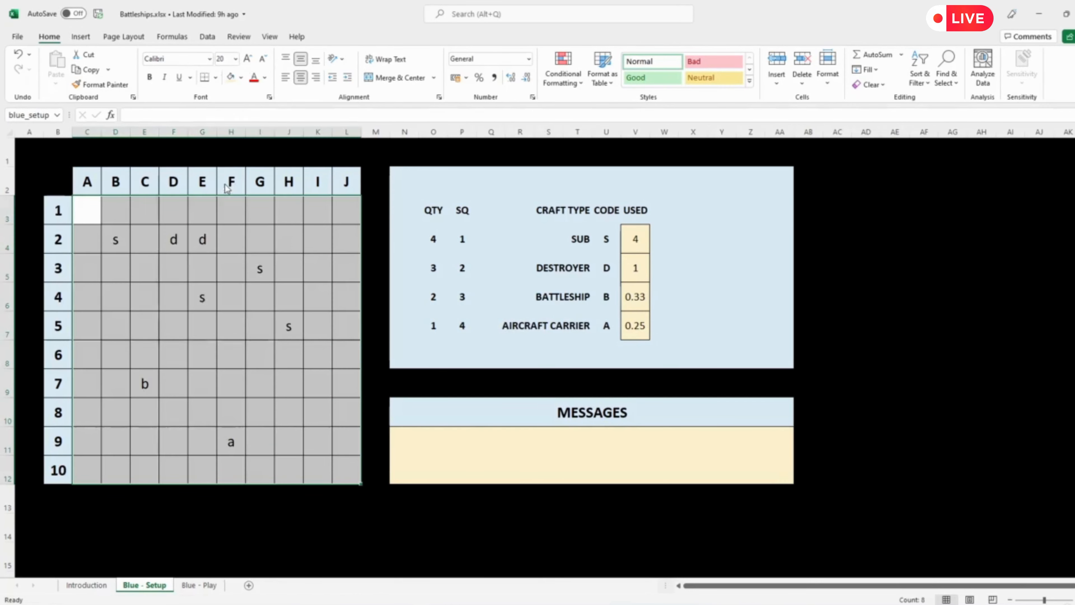
Step: Review the SUB row's used formula and allowed quantity, and enter an extra s in board square I3
click(249, 346)
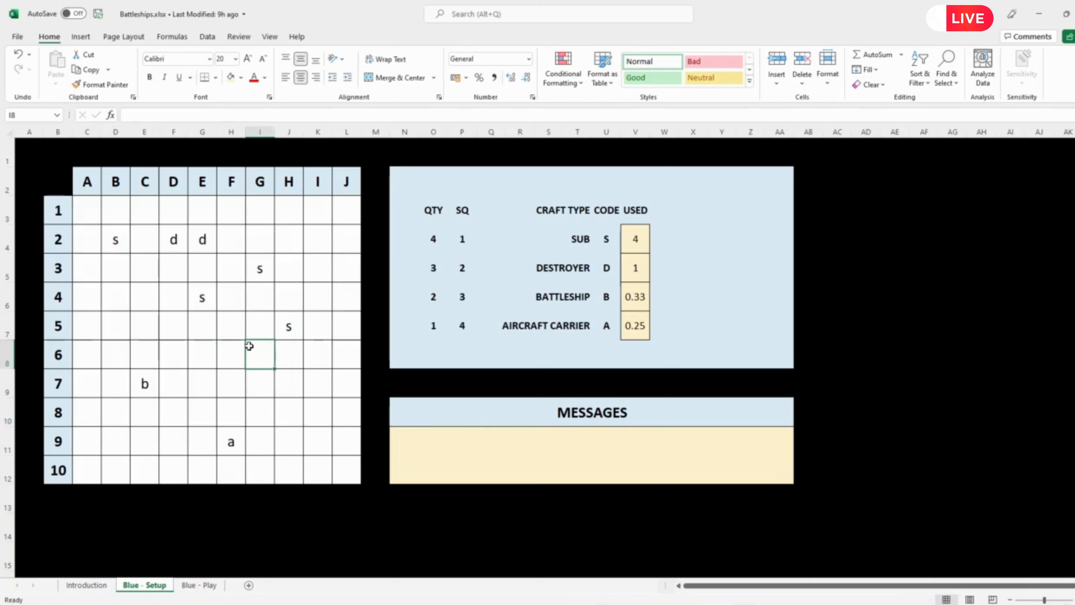
key(alt+Tab)
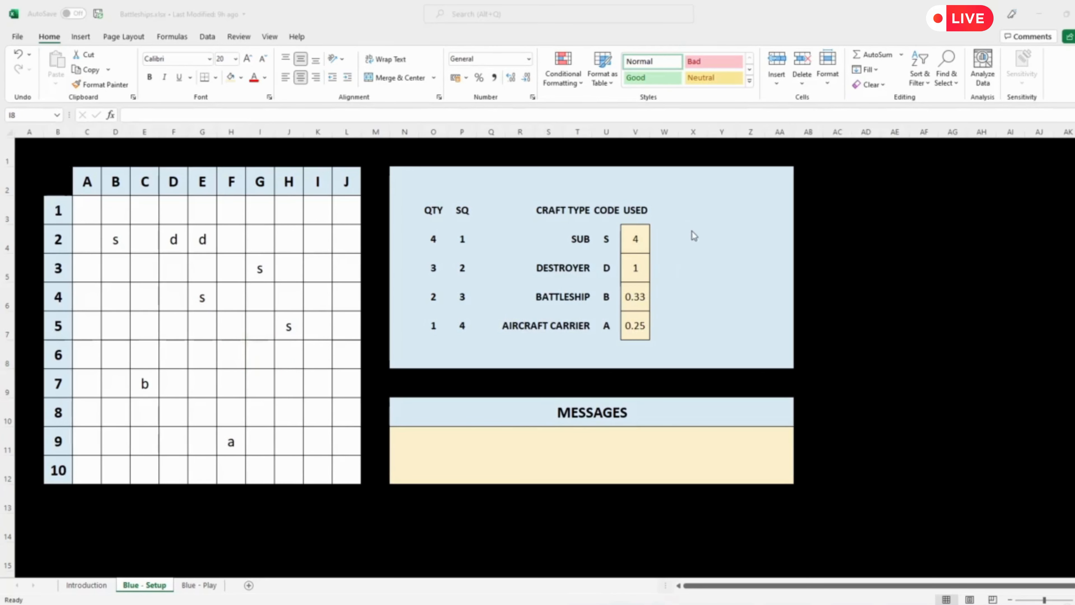
click(638, 237)
click(639, 237)
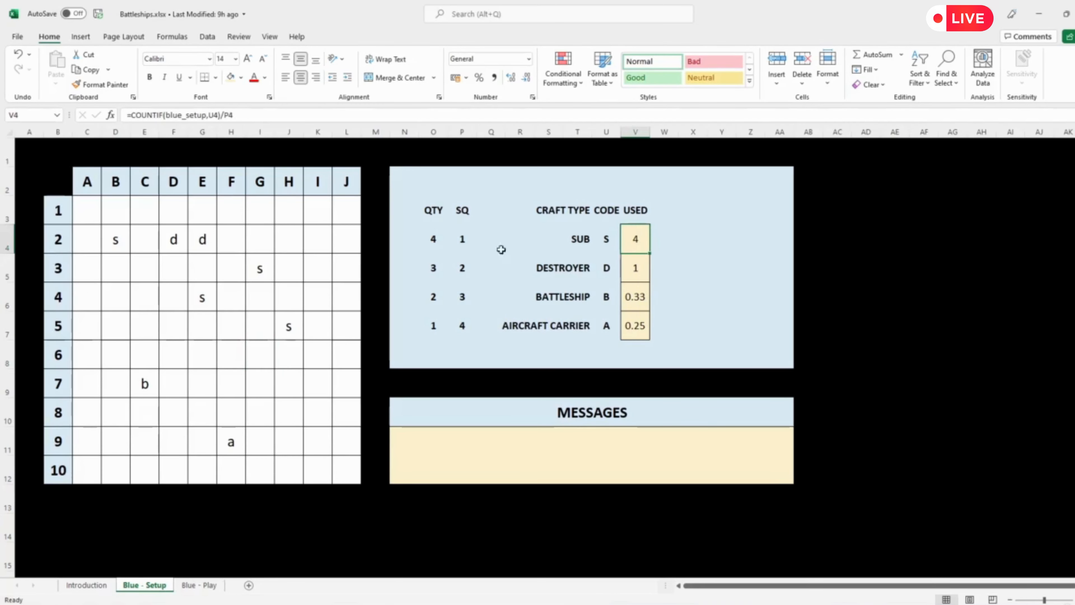
click(431, 237)
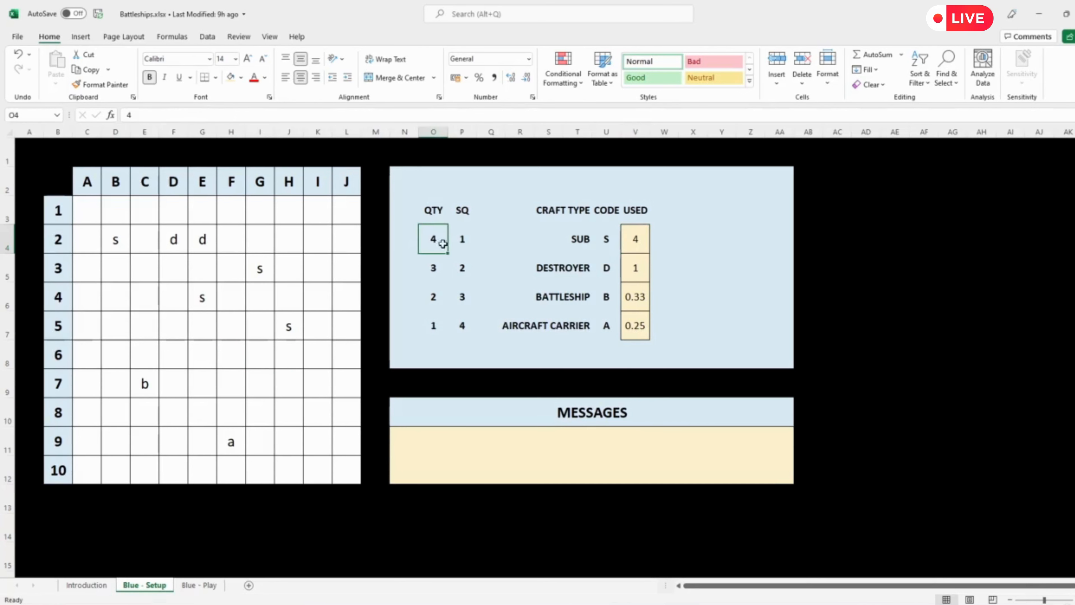
click(325, 266)
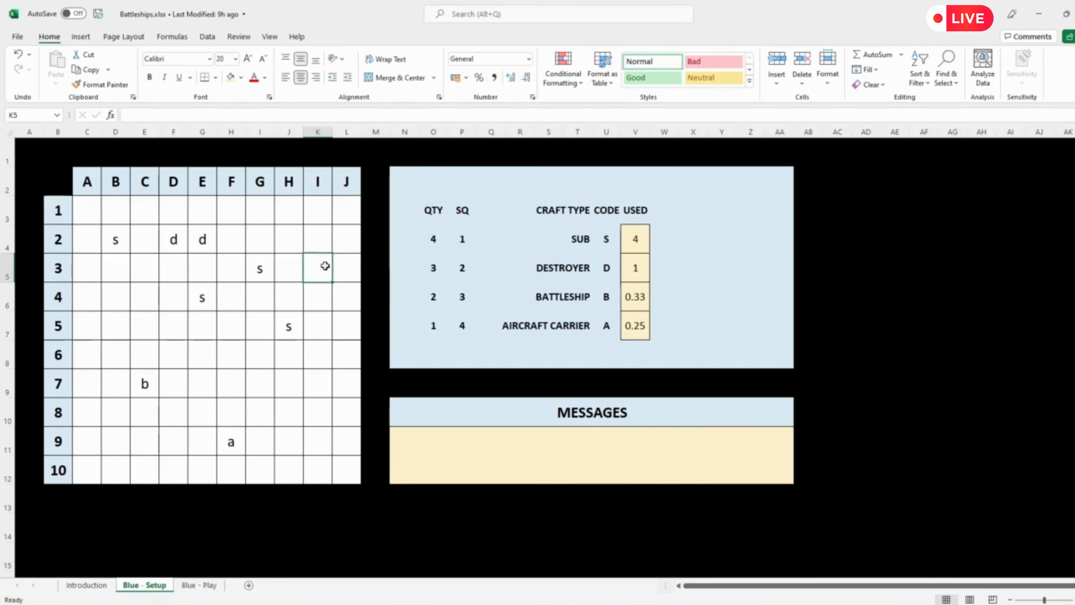
text(s)
key(Return)
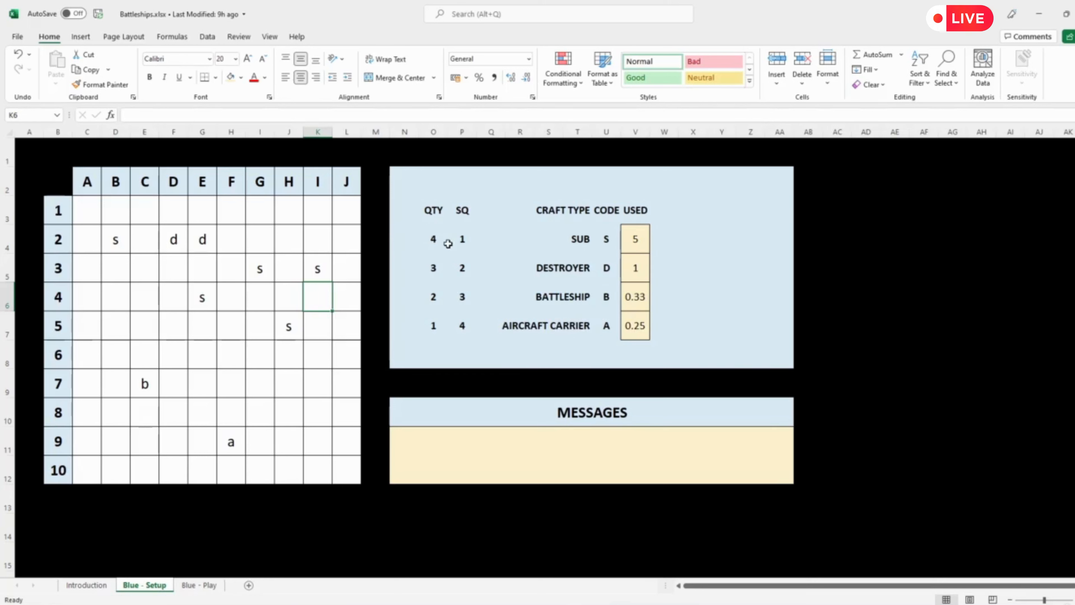
Step: Merge columns X to Z separately in each of rows 4 to 7, with the merged cells left-aligned
click(685, 236)
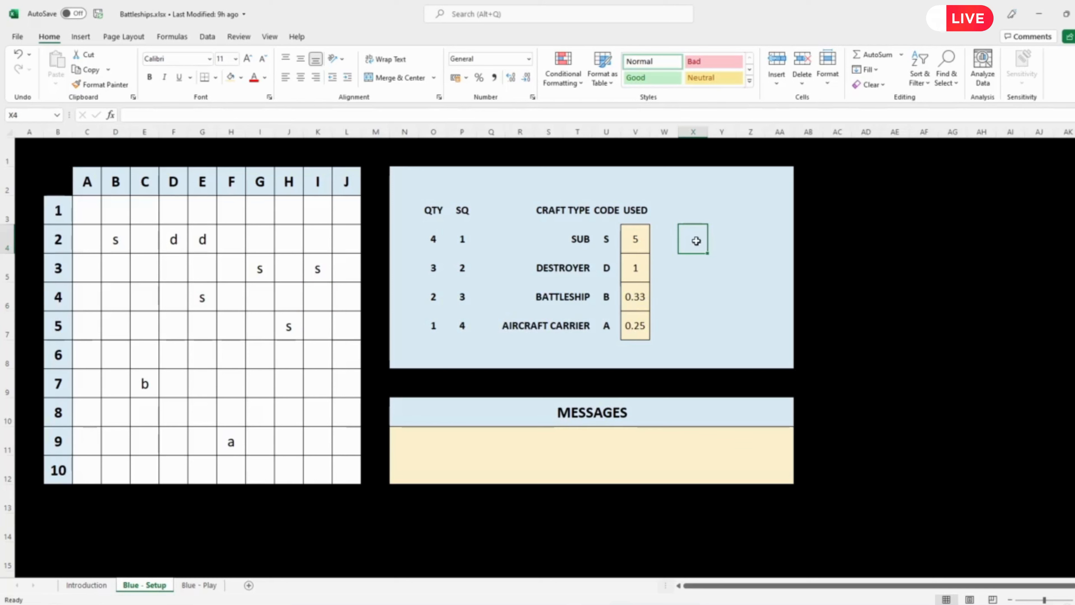
drag(695, 240, 751, 236)
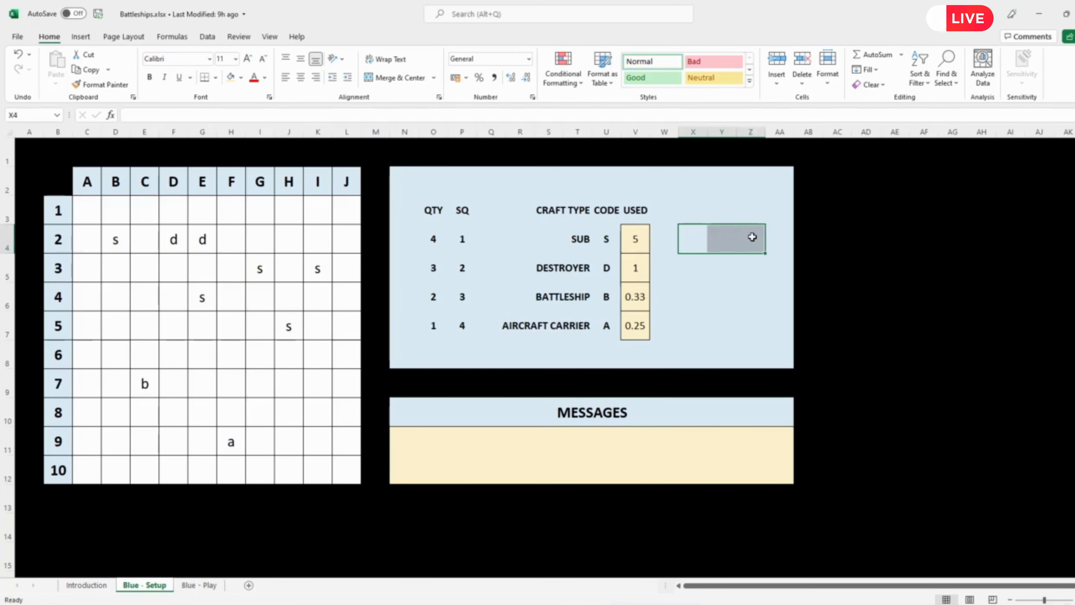
click(400, 77)
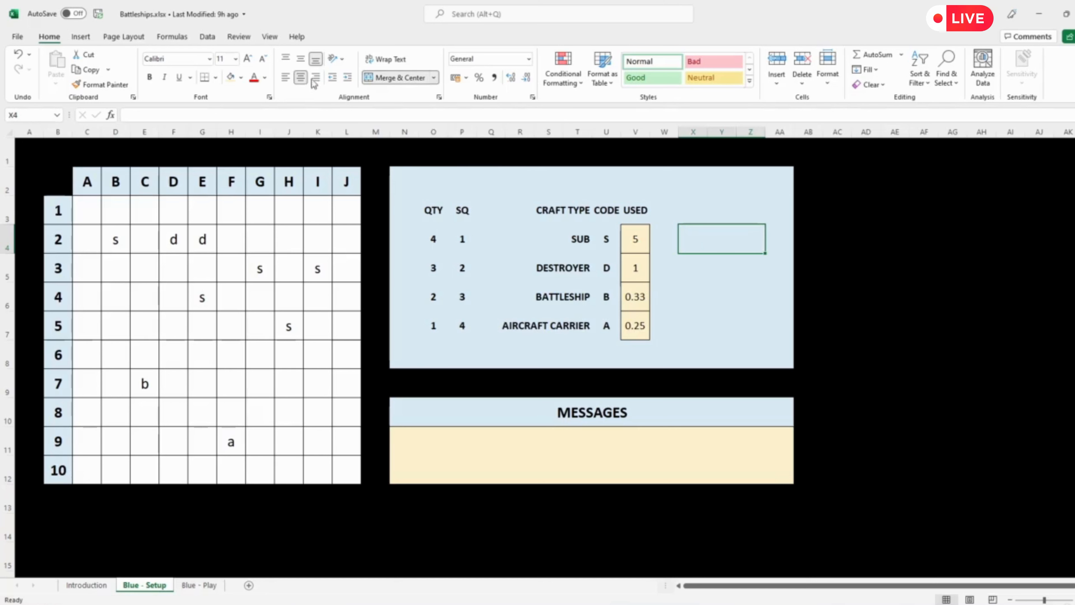
drag(691, 266, 759, 270)
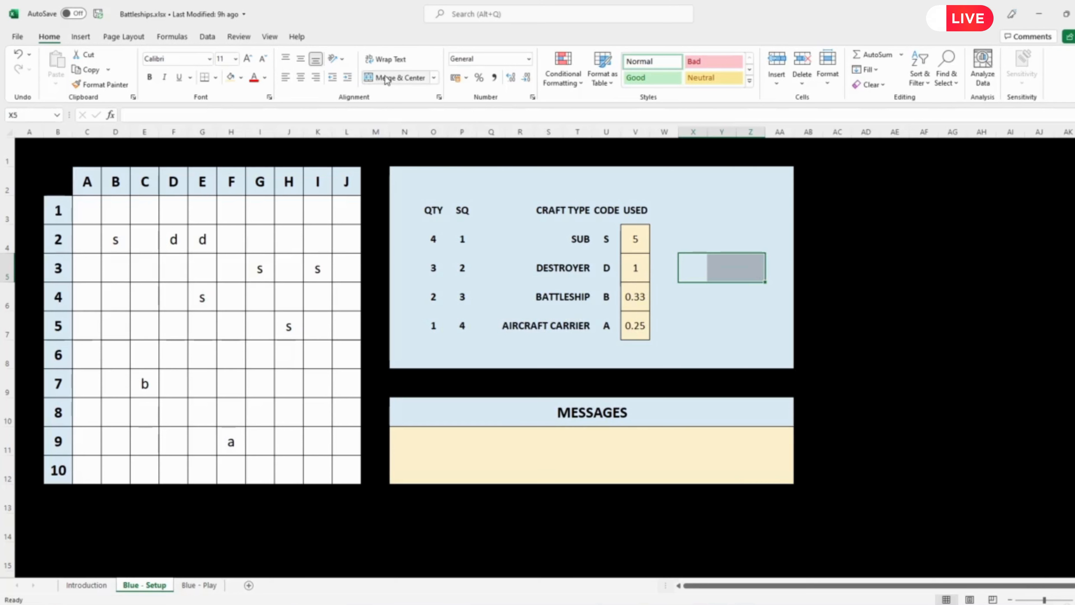
click(367, 79)
click(285, 78)
drag(697, 297, 751, 298)
click(398, 79)
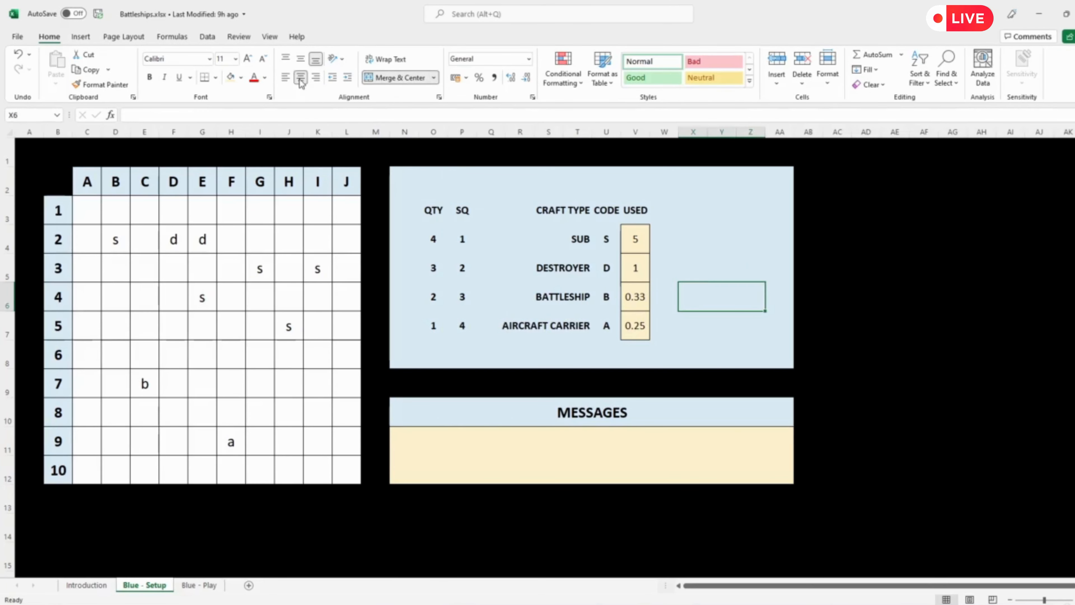
drag(682, 327, 750, 329)
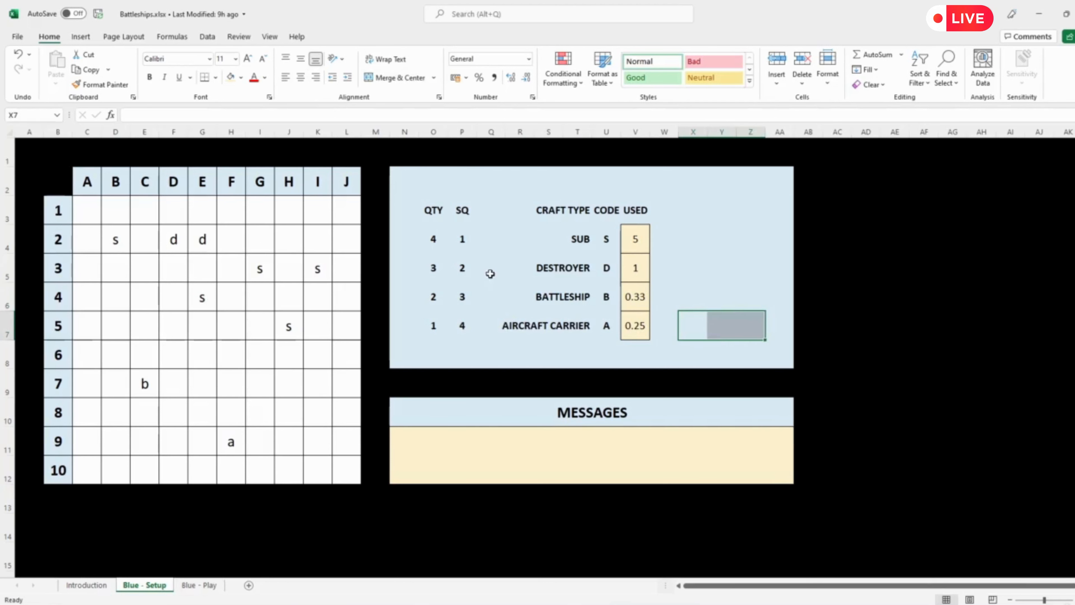
click(395, 78)
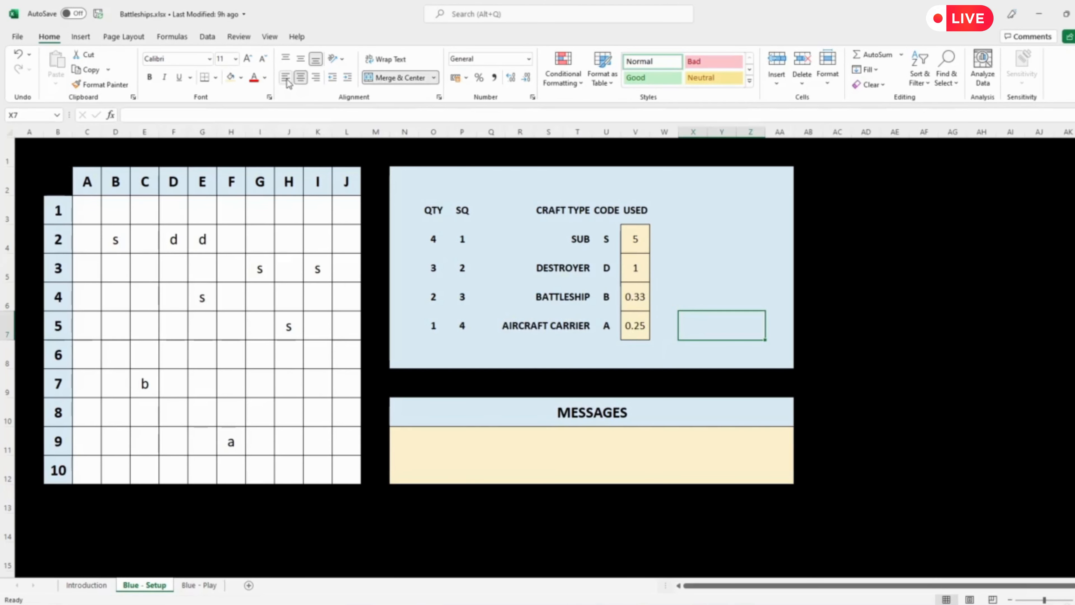
Step: Enter the formula =IF(V4>O4,"Too many subs","") in merged cell X4 beside the SUB used count
click(694, 240)
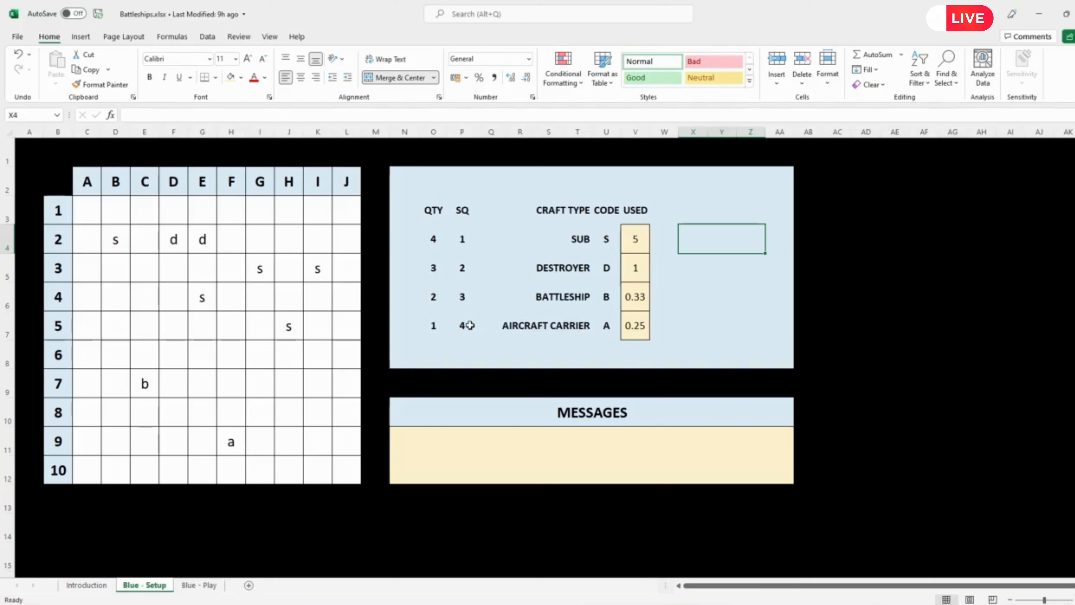
text(=)
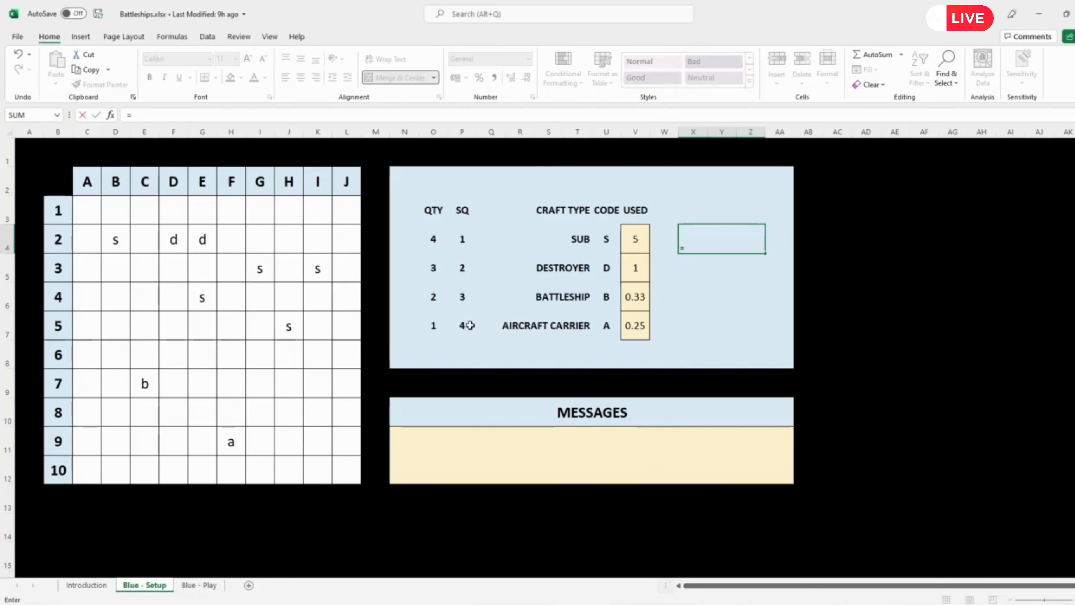
text(if()
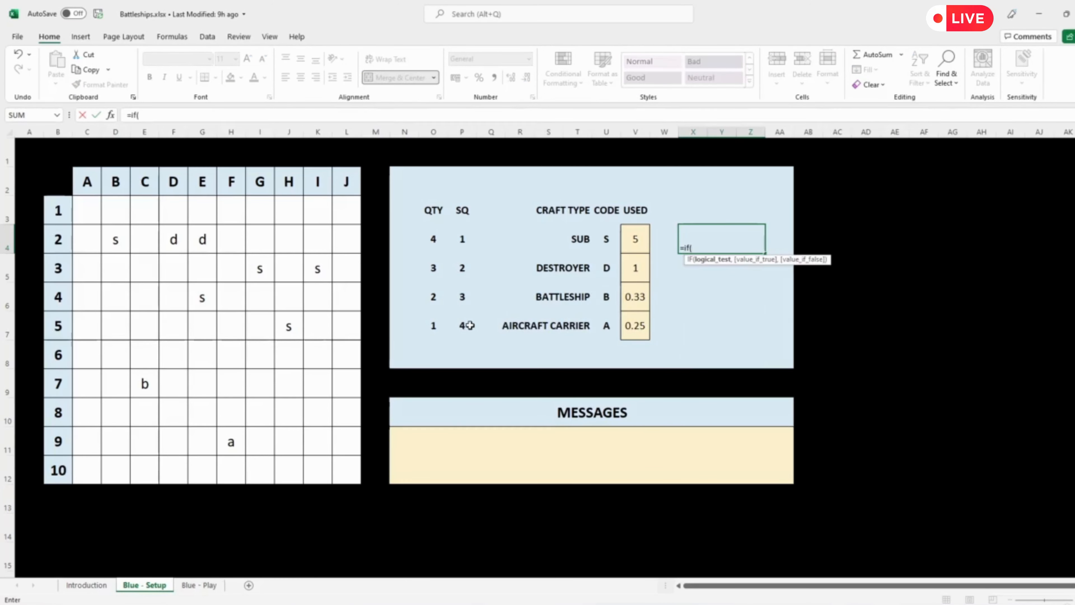
click(638, 239)
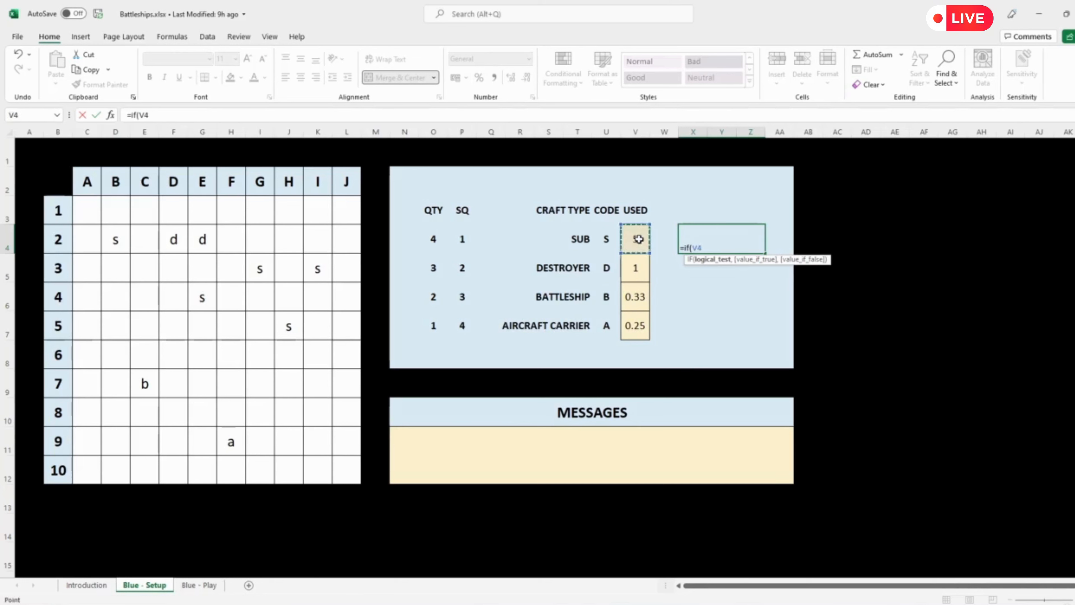
text(>)
click(431, 240)
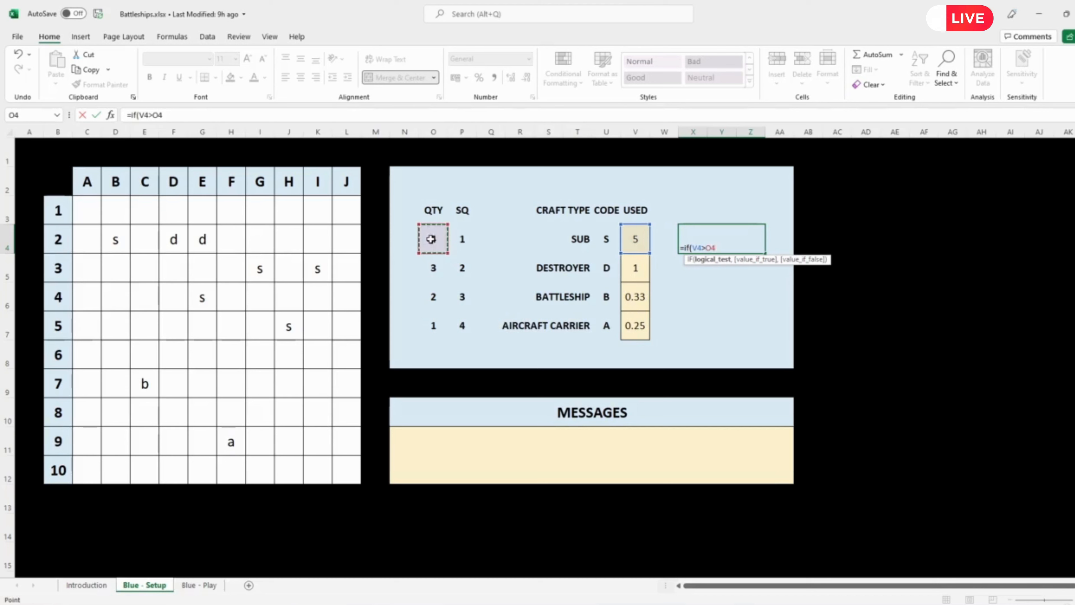
text(,)
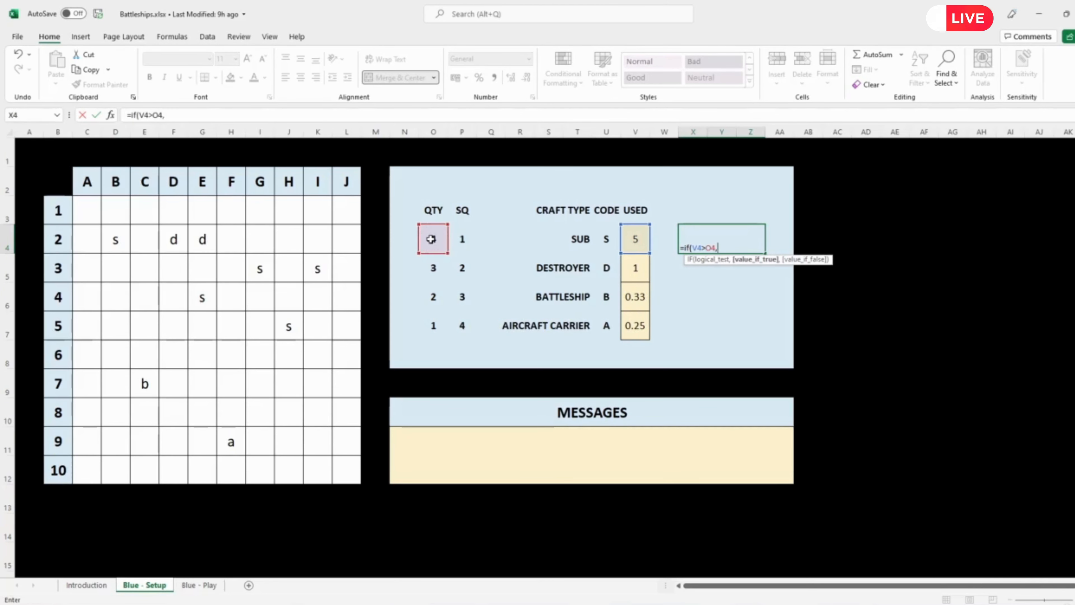
text(")
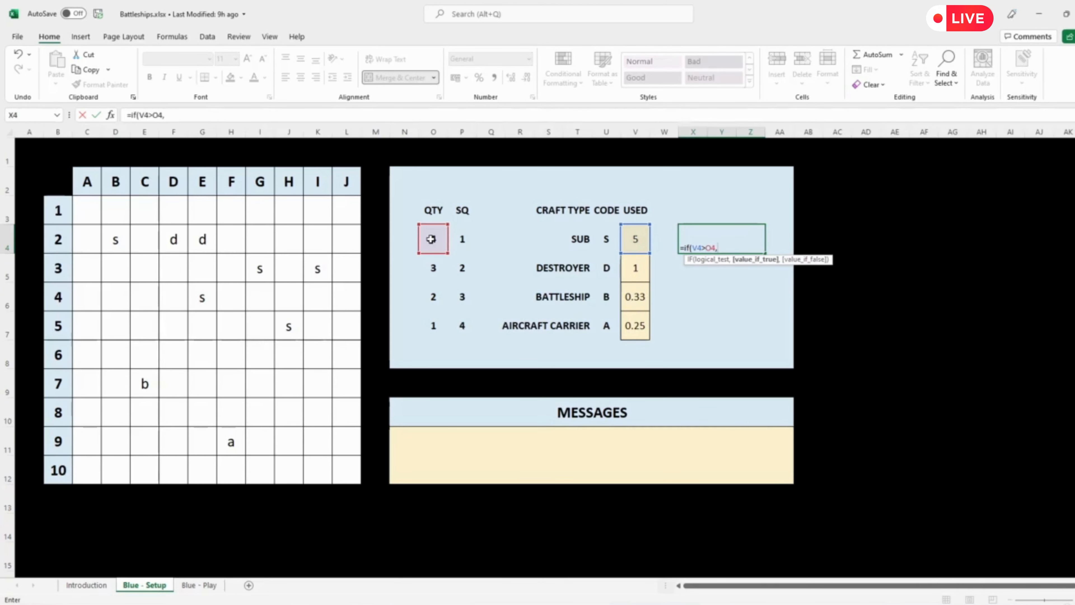
text(Too )
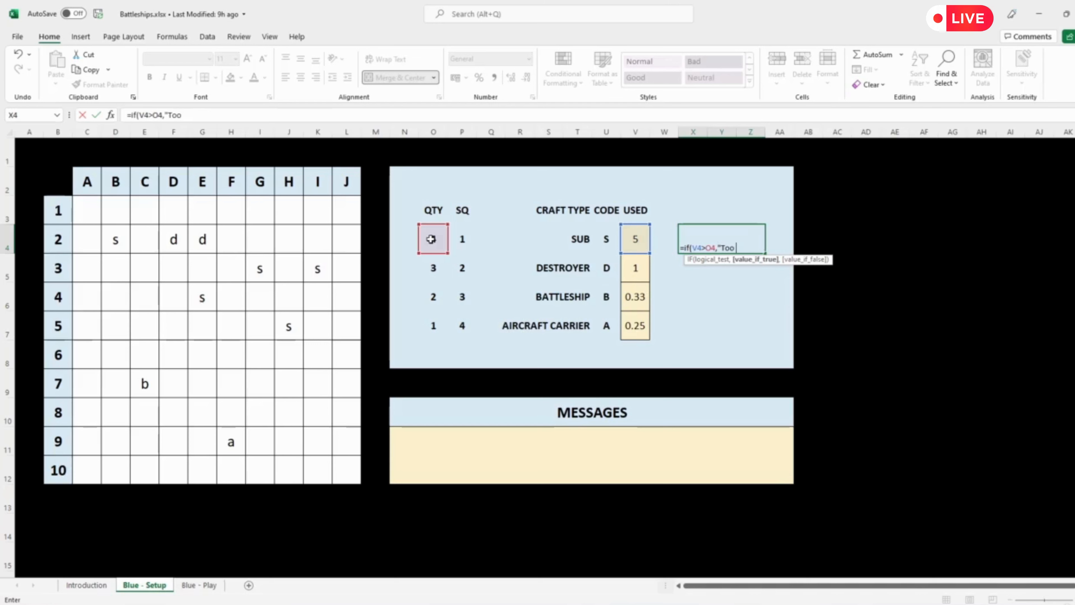
text(many subs)
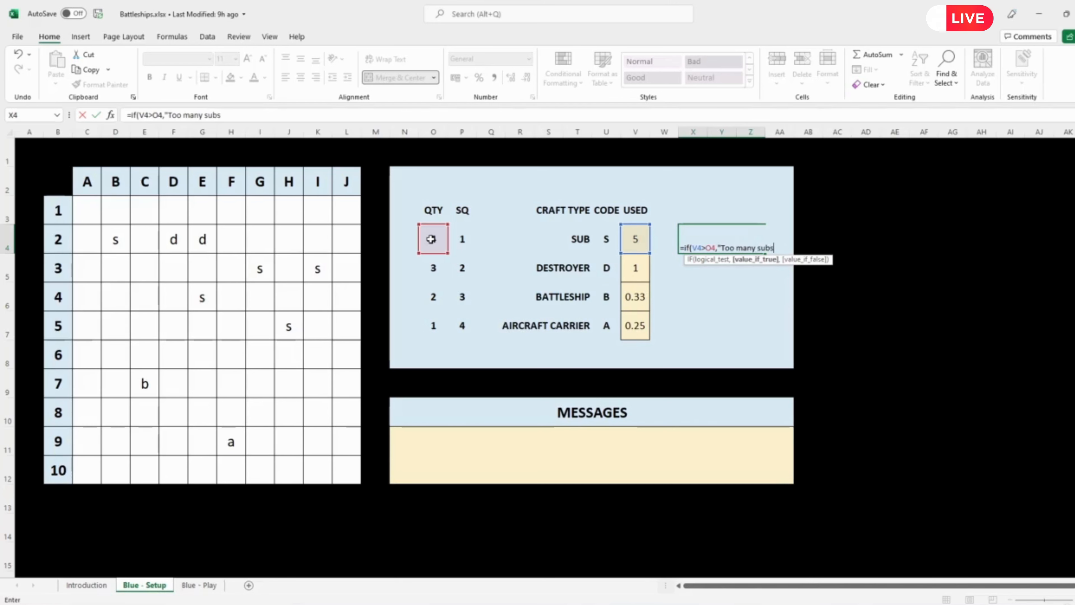
text(",""))
key(Return)
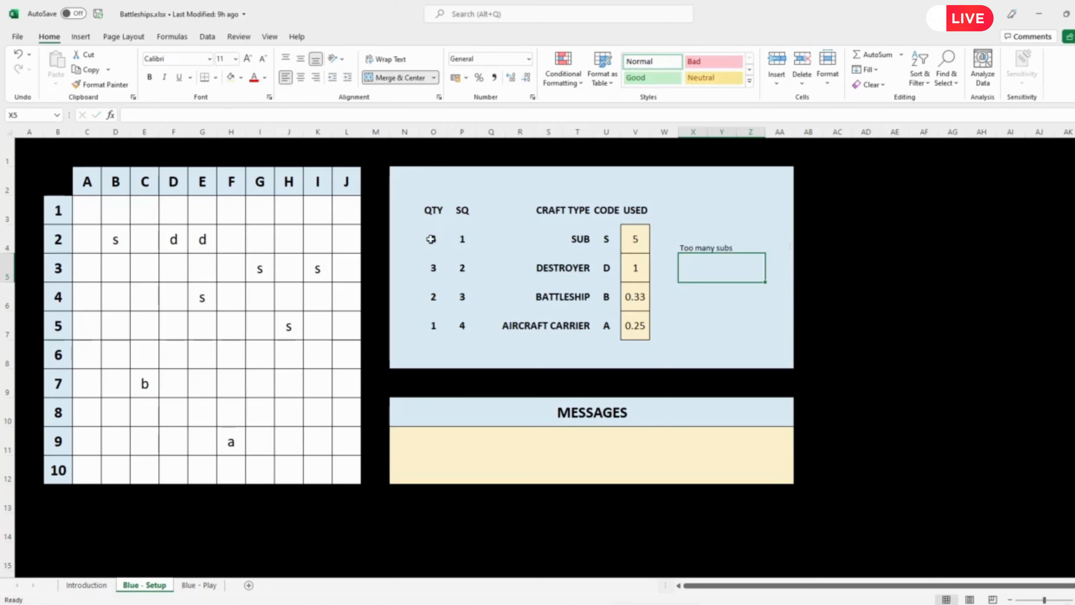
Step: Middle-align and left-align the X4 message, color its text red, and fill the cell down to X7
click(716, 247)
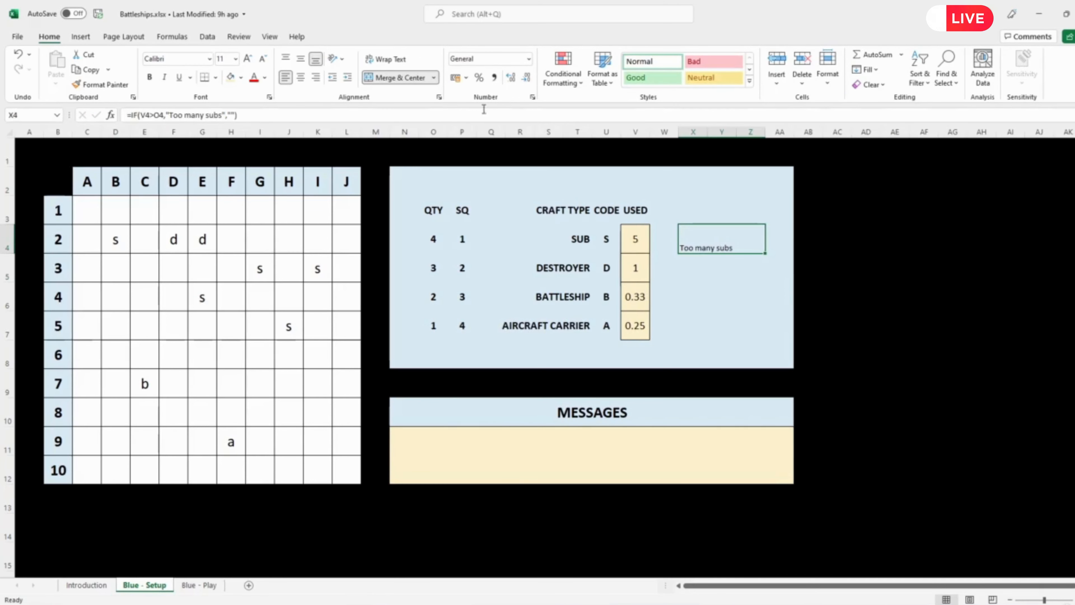
click(300, 77)
click(301, 59)
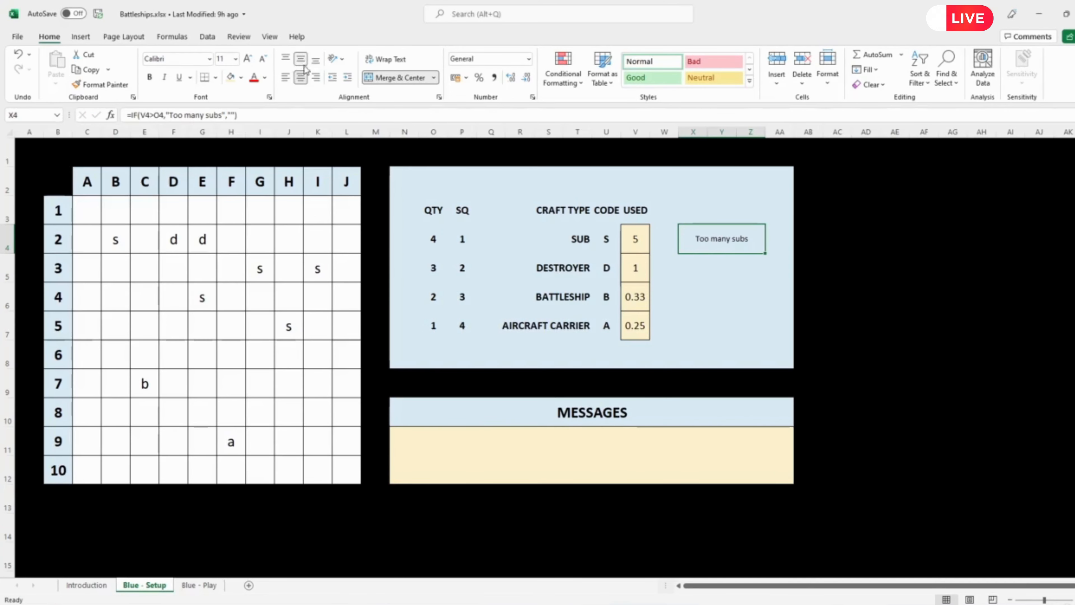
click(286, 78)
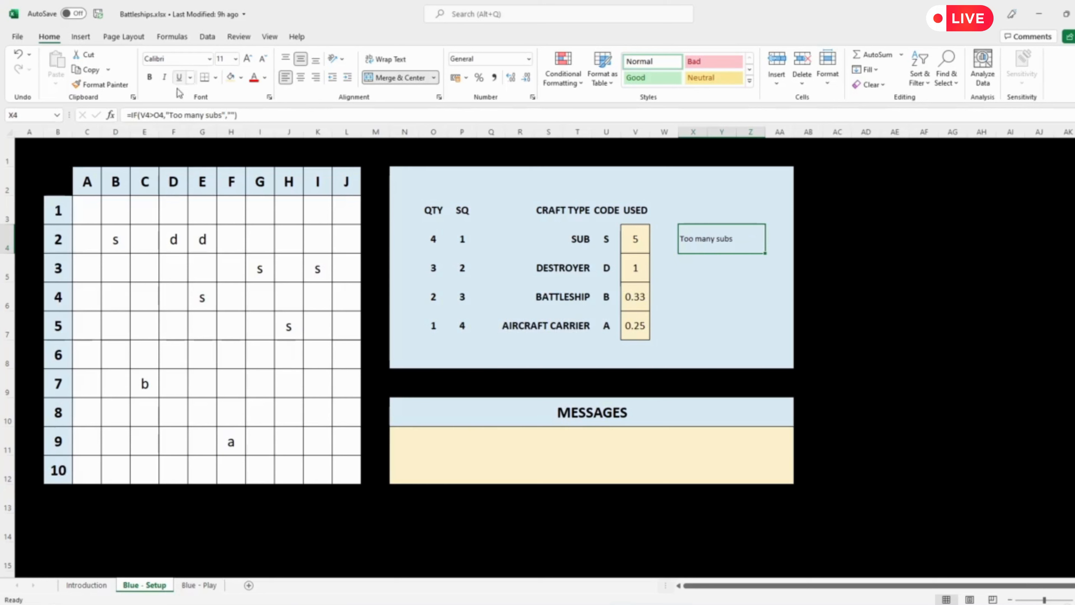
click(254, 78)
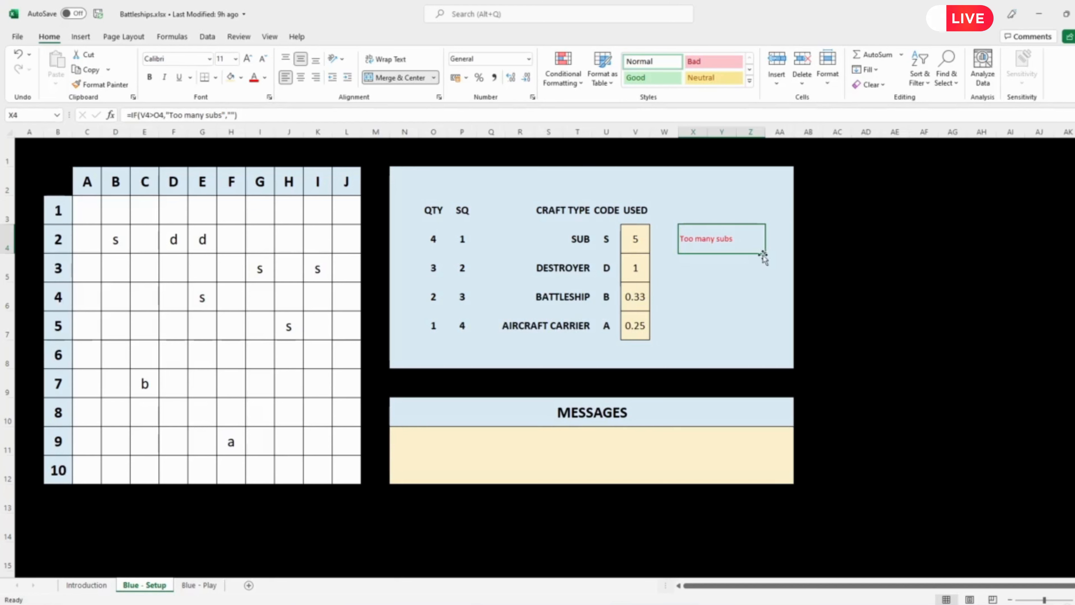
drag(767, 254, 767, 339)
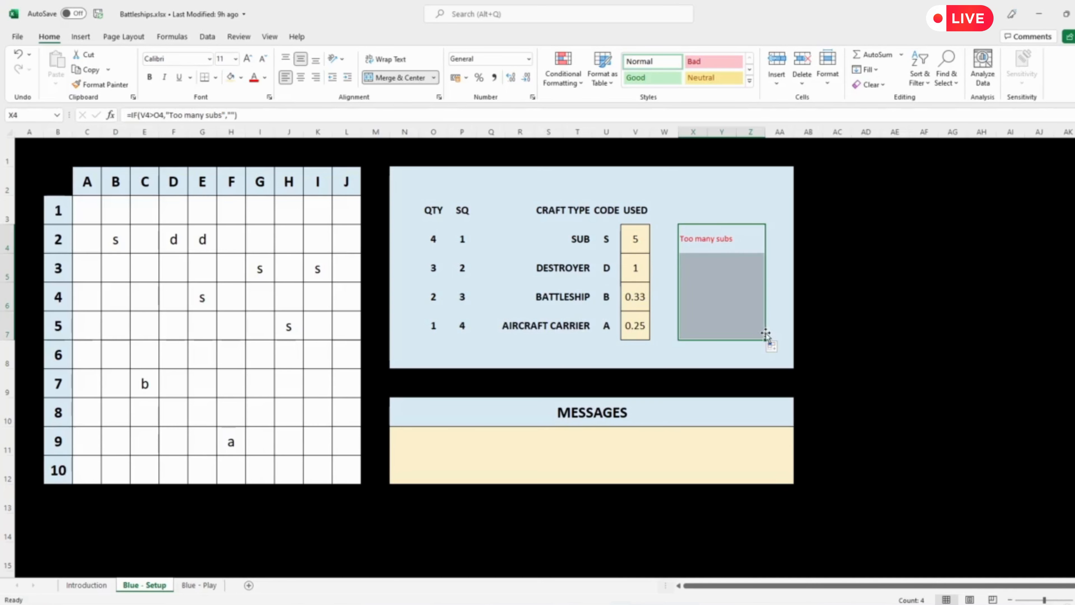
Step: Enter d in board squares F7, G7, I7 and I8 to place two more destroyers
click(634, 274)
click(230, 348)
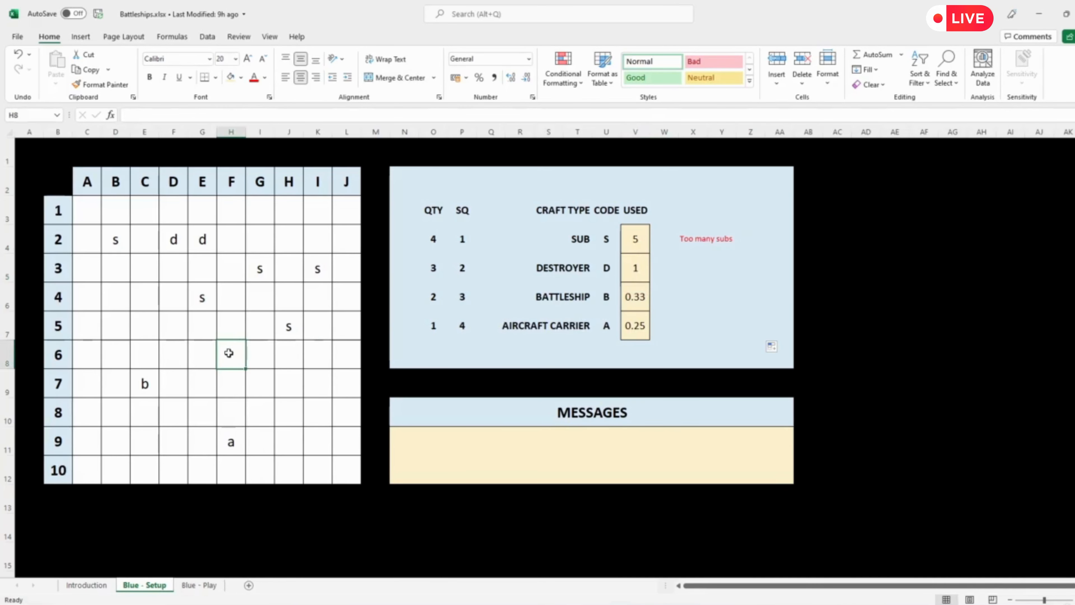
key(Down)
text(d)
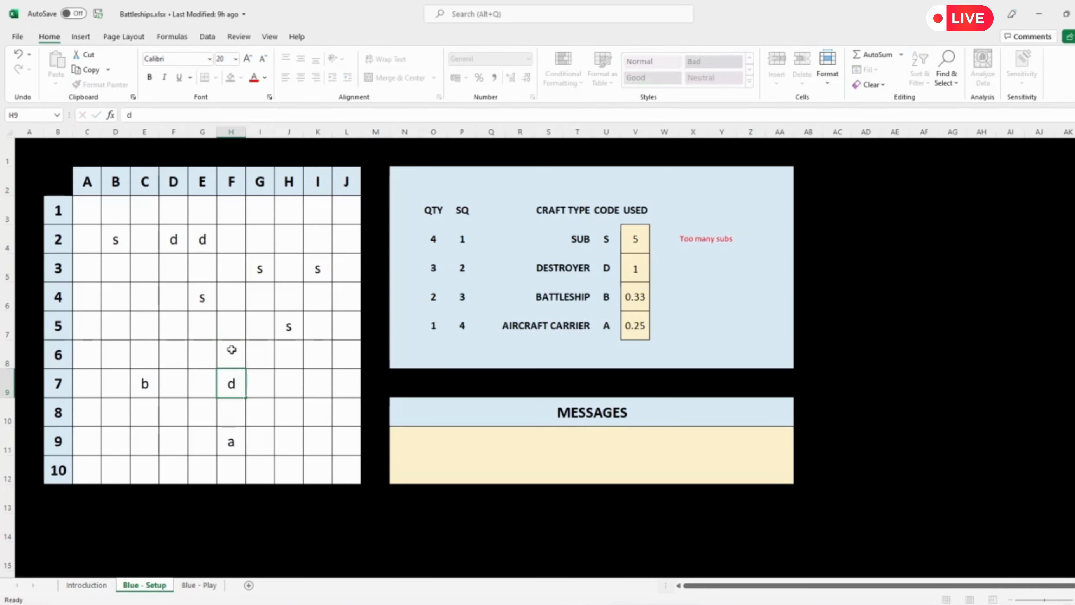
key(Tab)
text(d)
key(Tab)
key(Tab)
text(d)
key(Down)
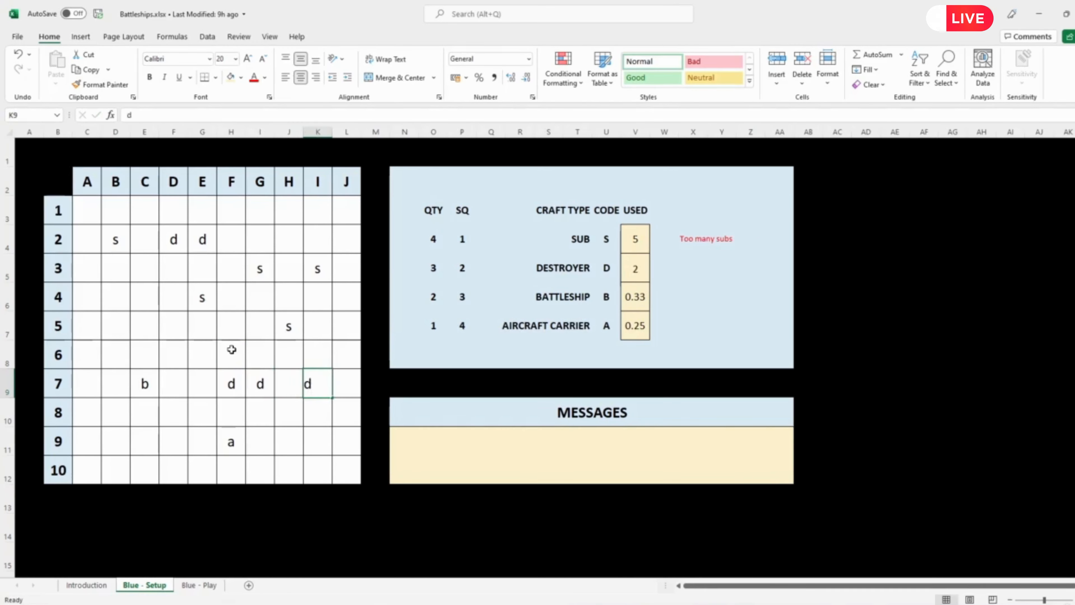
text(d)
Step: Enter d in board squares A6 and A5 to exceed the allowed number of destroyers
key(Left)
key(Left)
key(Left)
key(Left)
key(Left)
key(Left)
key(Left)
key(Left)
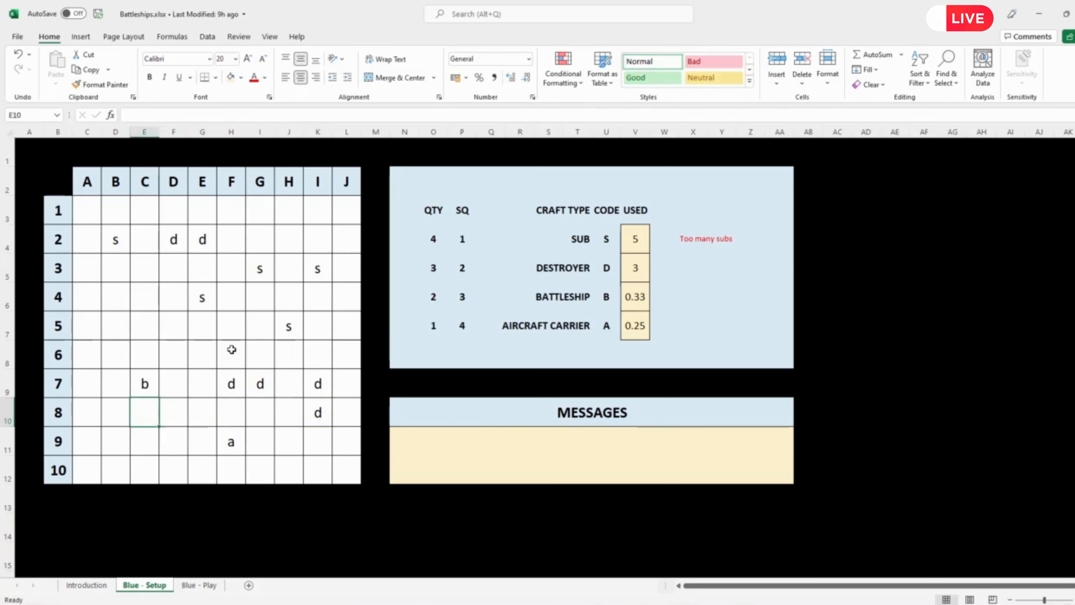
key(Up)
key(Up)
text(d)
key(Up)
text(d)
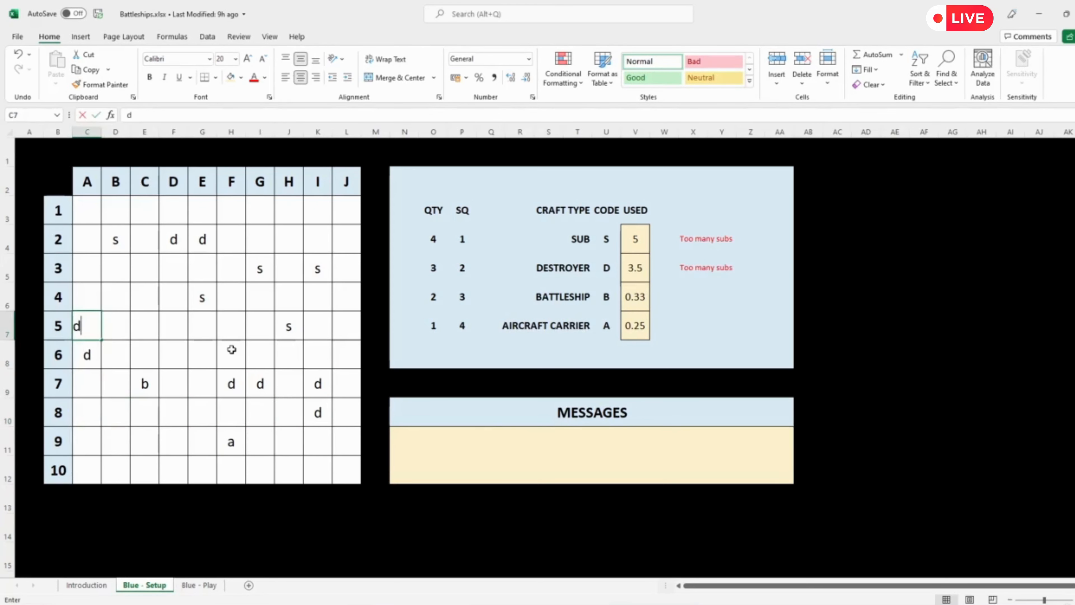
key(Tab)
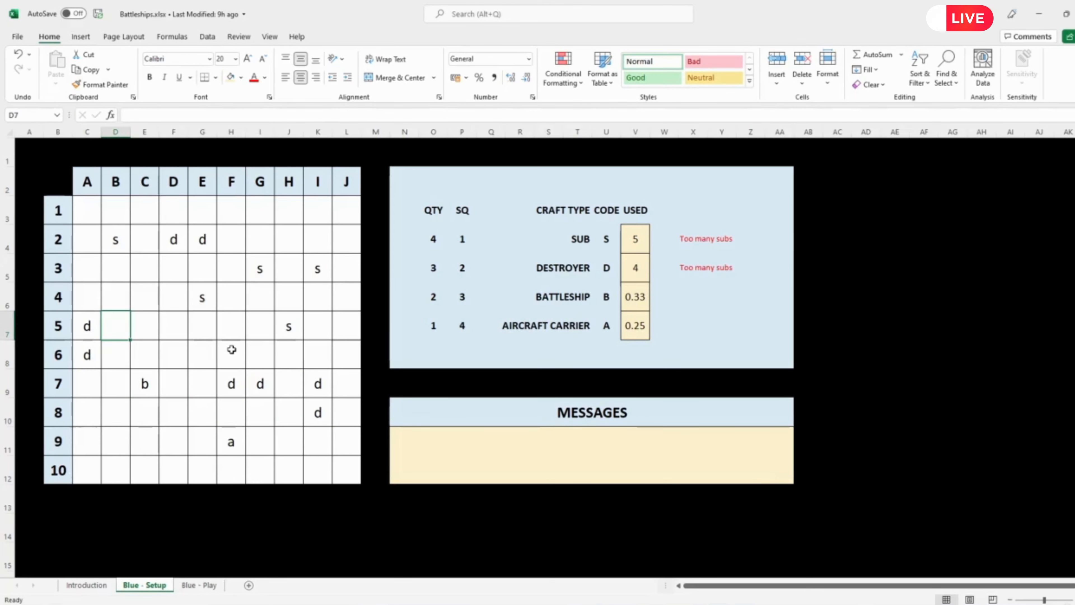
Step: Change the warning text in the X4 formula to TOO MANY SUBS in capitals
click(690, 274)
click(718, 239)
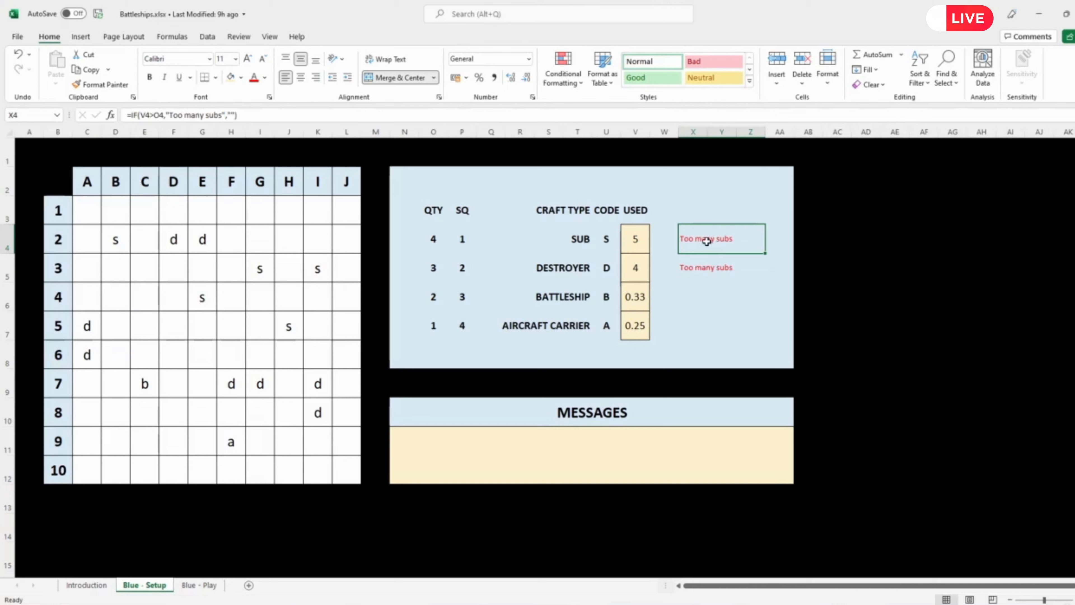
drag(222, 114, 169, 115)
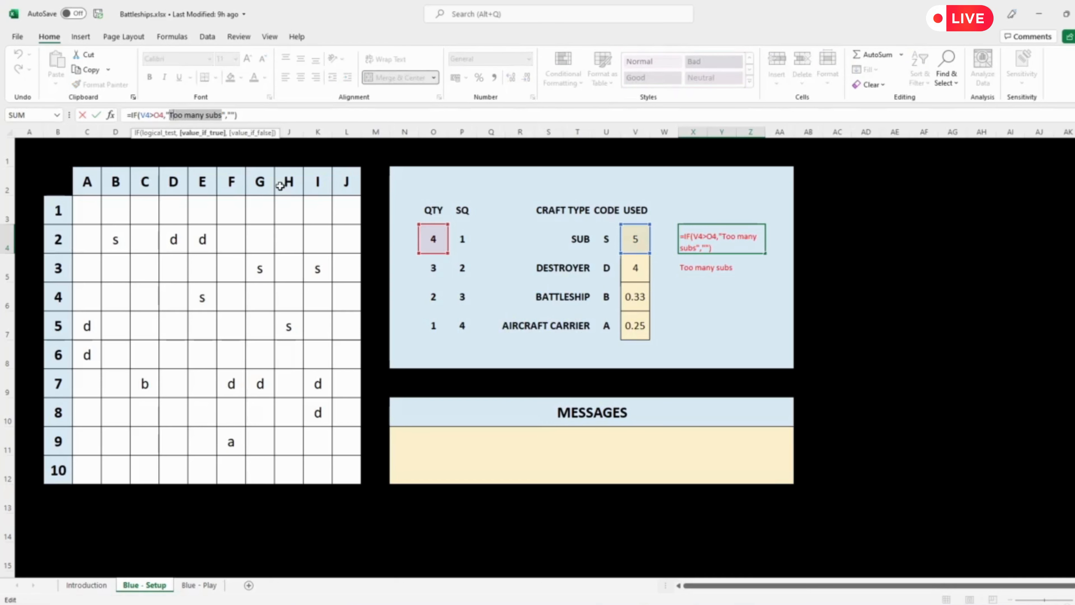
text(TOOMANY)
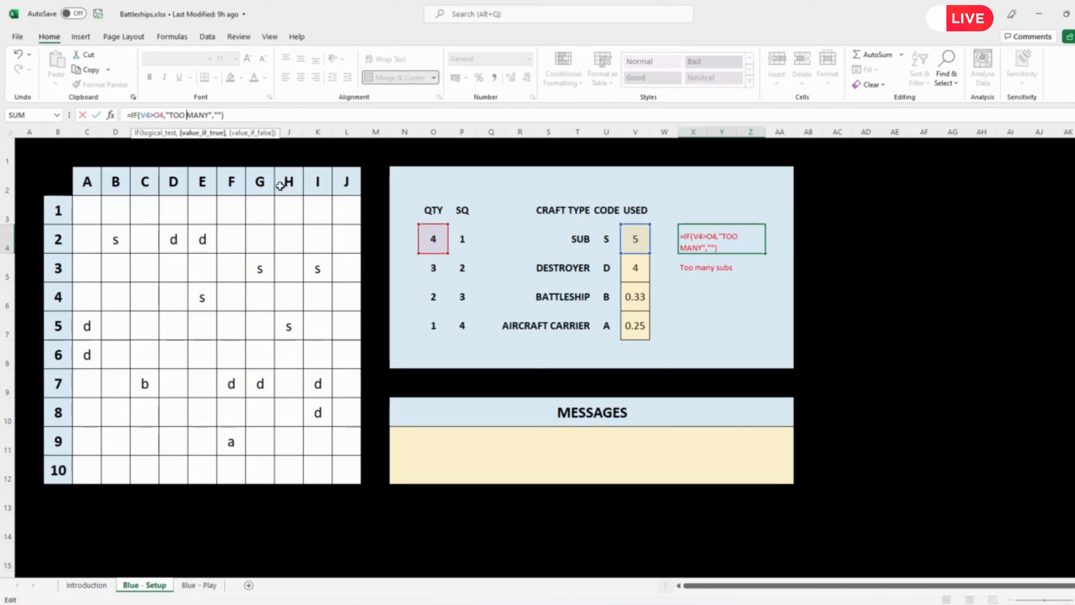
key(Right)
key(Right)
text(SUBS)
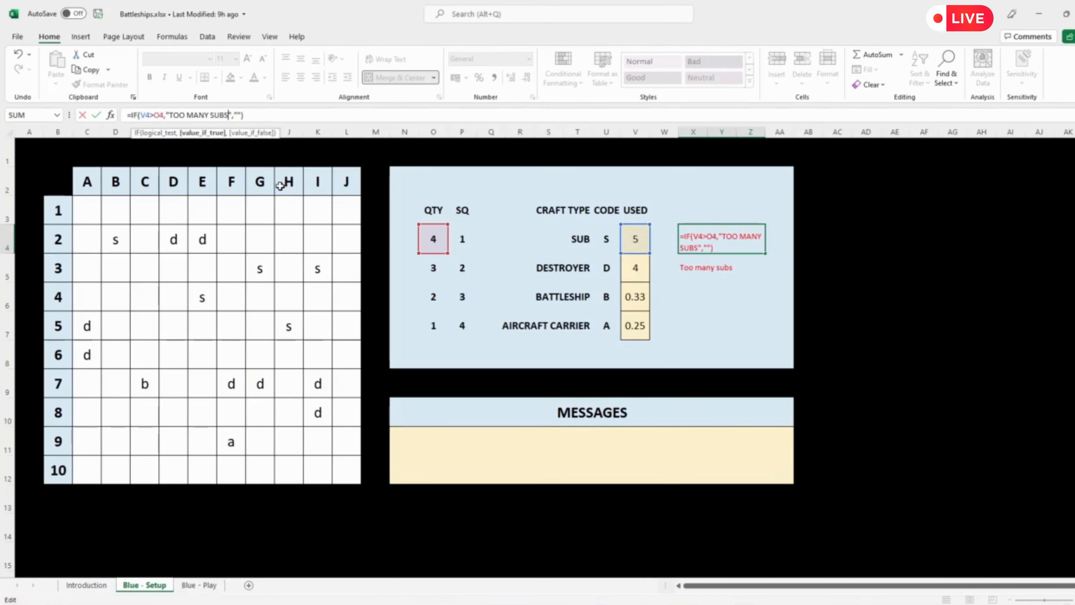
key(Return)
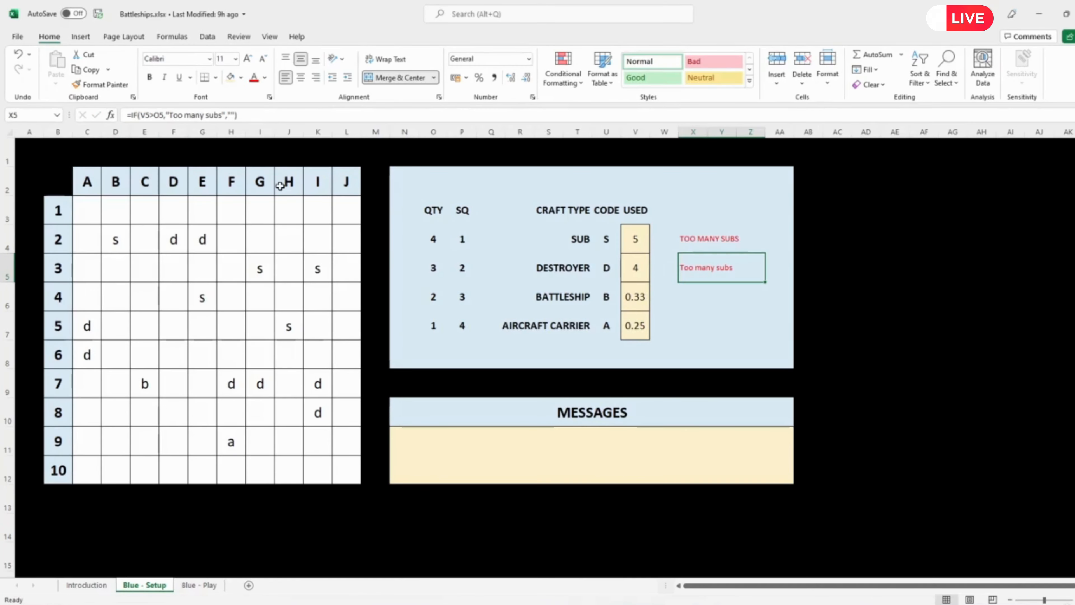
Step: Split the X4 warning text after "TOO MANY " and concatenate the craft type reference Q4 into the formula
click(729, 240)
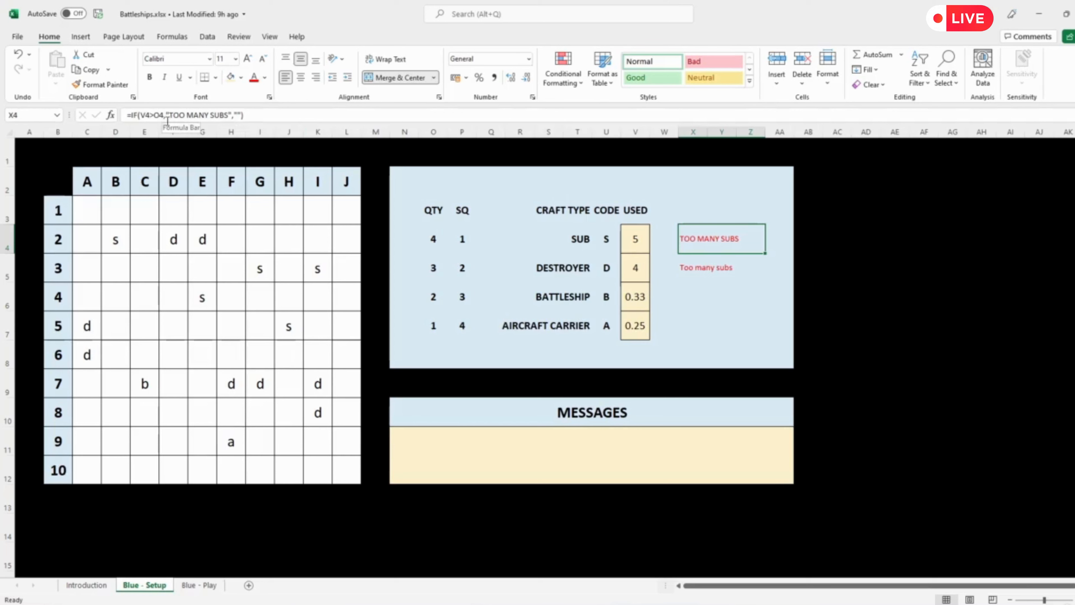
click(210, 114)
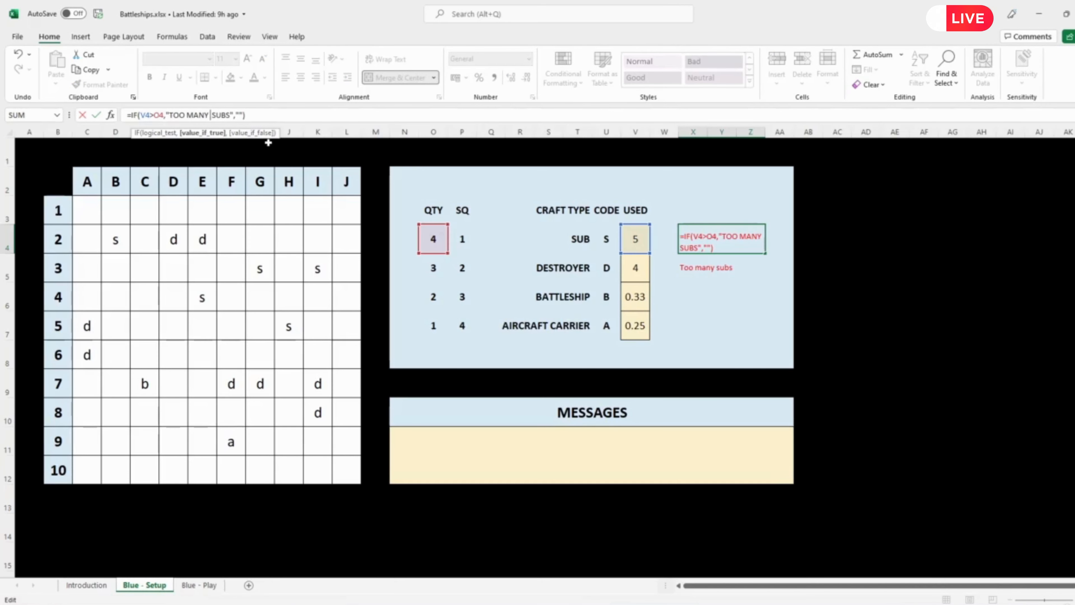
text(")
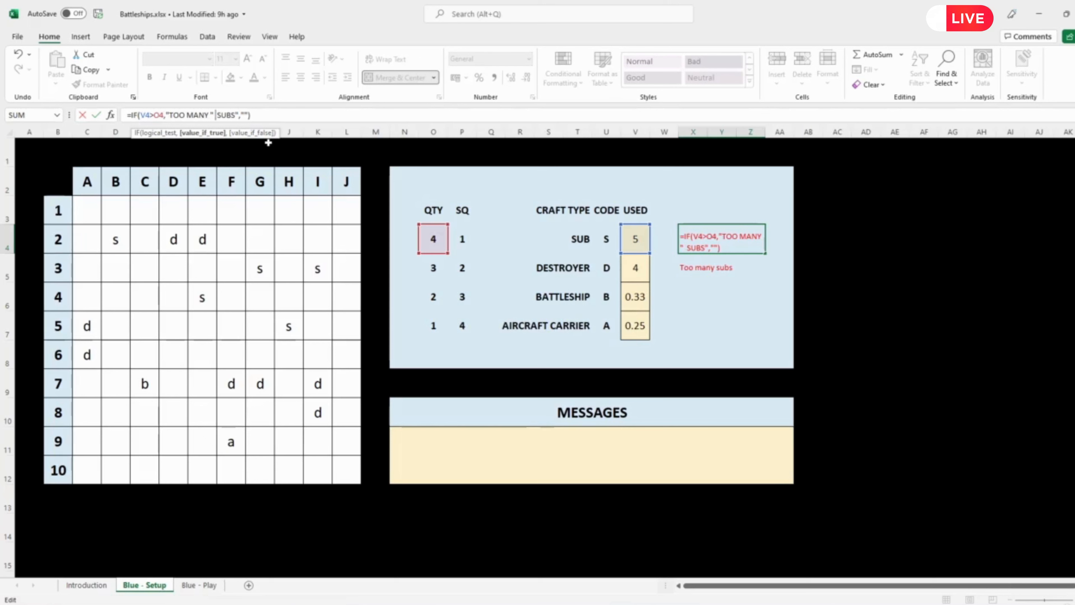
text( &)
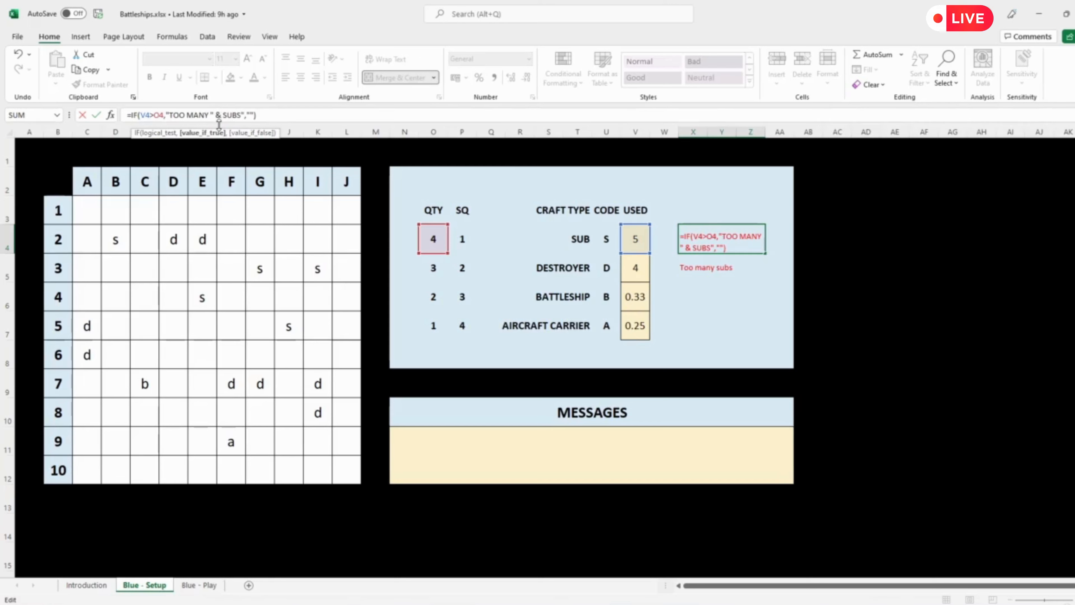
click(580, 239)
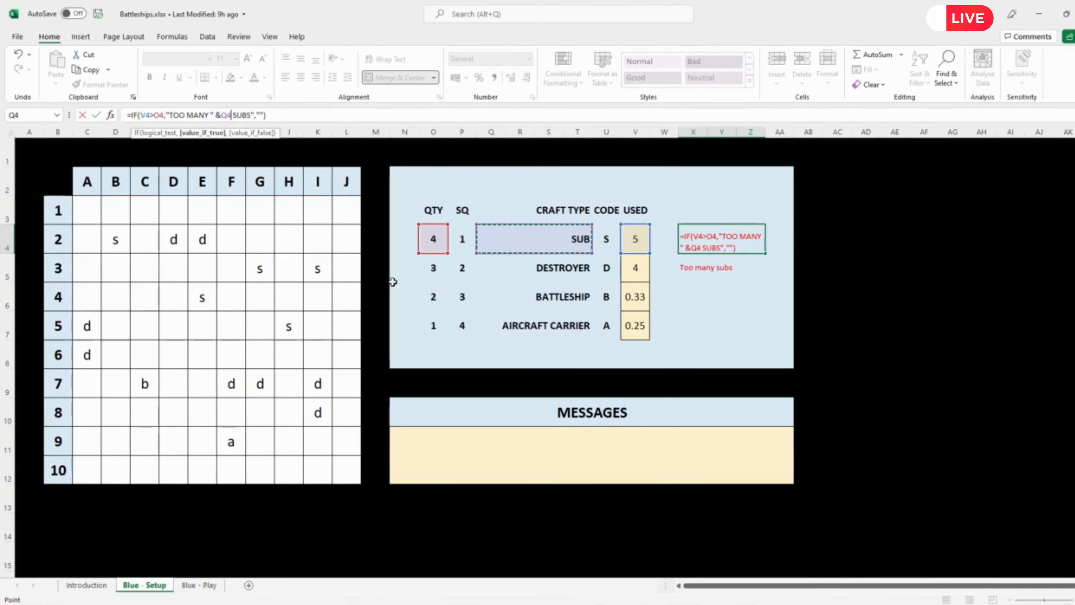
text(&)
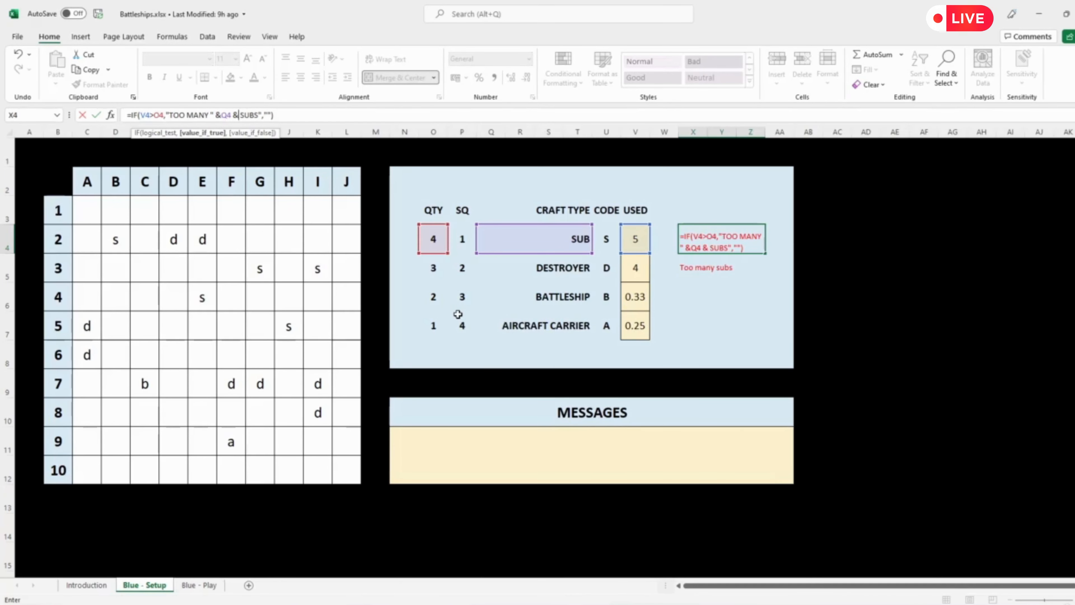
Step: Complete the X4 formula as =IF(V4>O4,"TOO MANY " & Q4 & "S","")
key(Left)
key(Left)
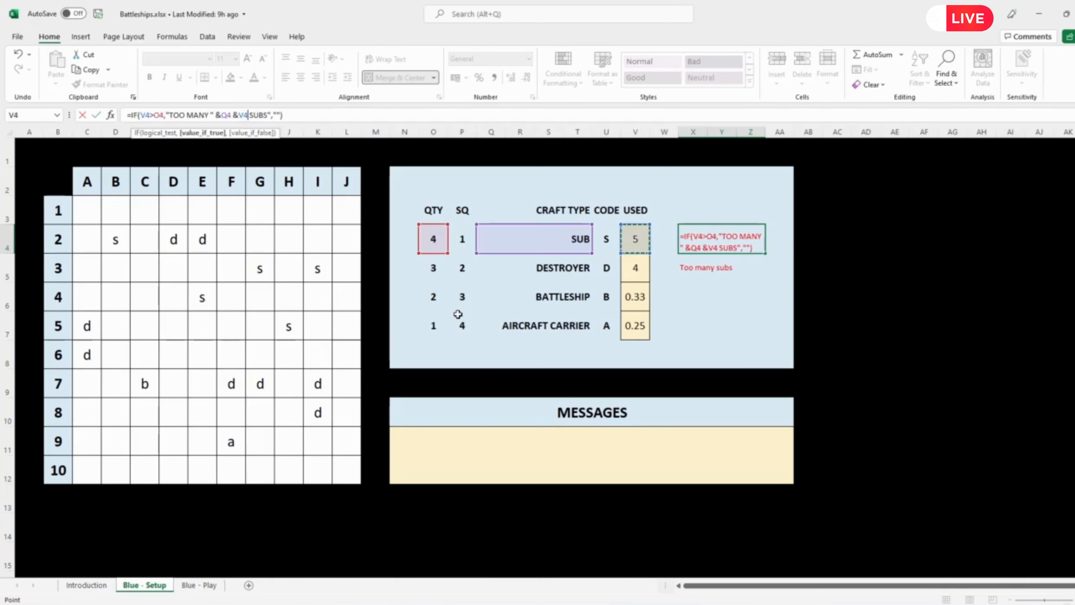
key(BackSpace)
key(BackSpace)
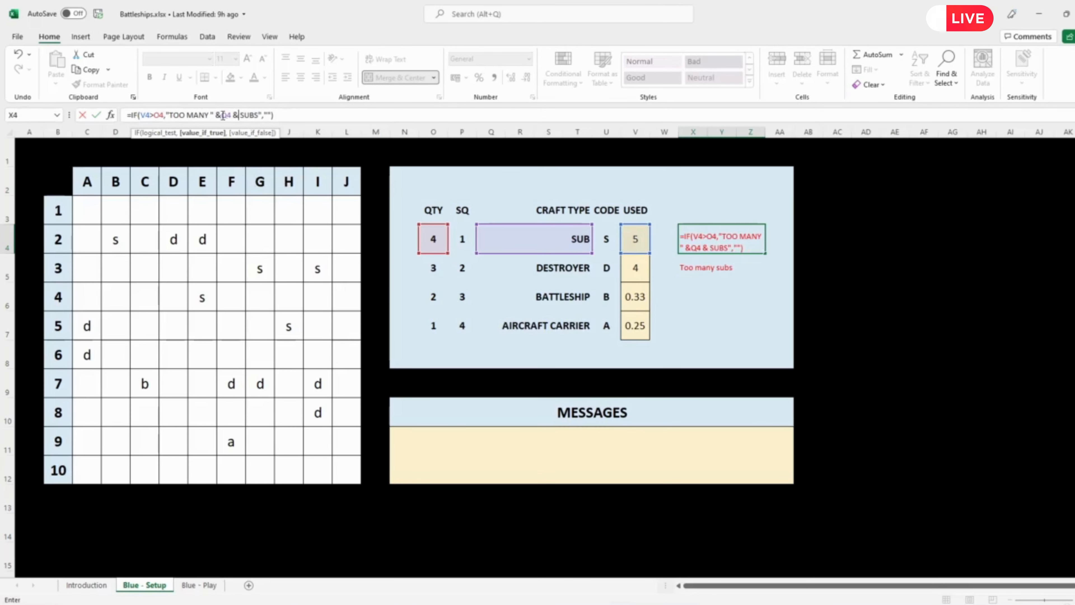
click(223, 116)
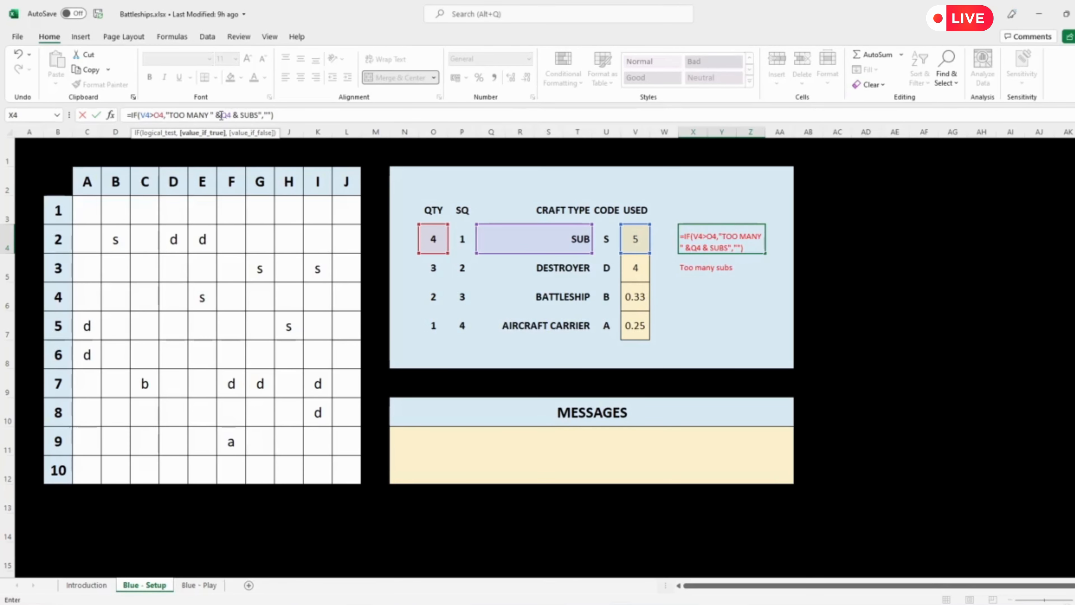
click(243, 116)
key(Delete)
key(Delete)
key(Delete)
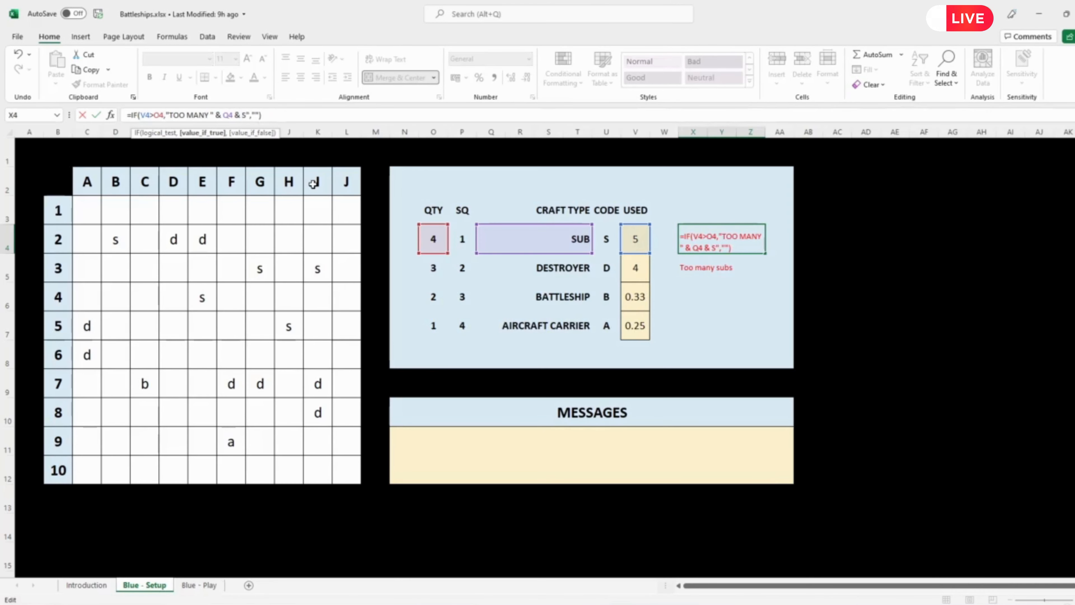
text(")
key(Return)
Step: Fill the X4 warning formula down through X7 for the remaining craft types
click(715, 238)
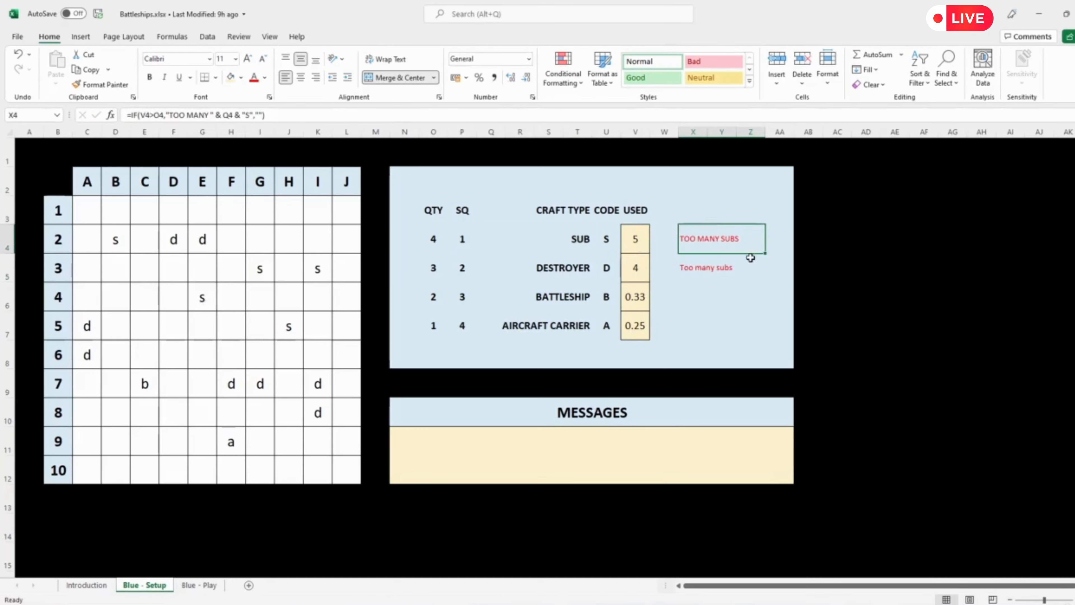
drag(765, 253, 768, 341)
click(783, 309)
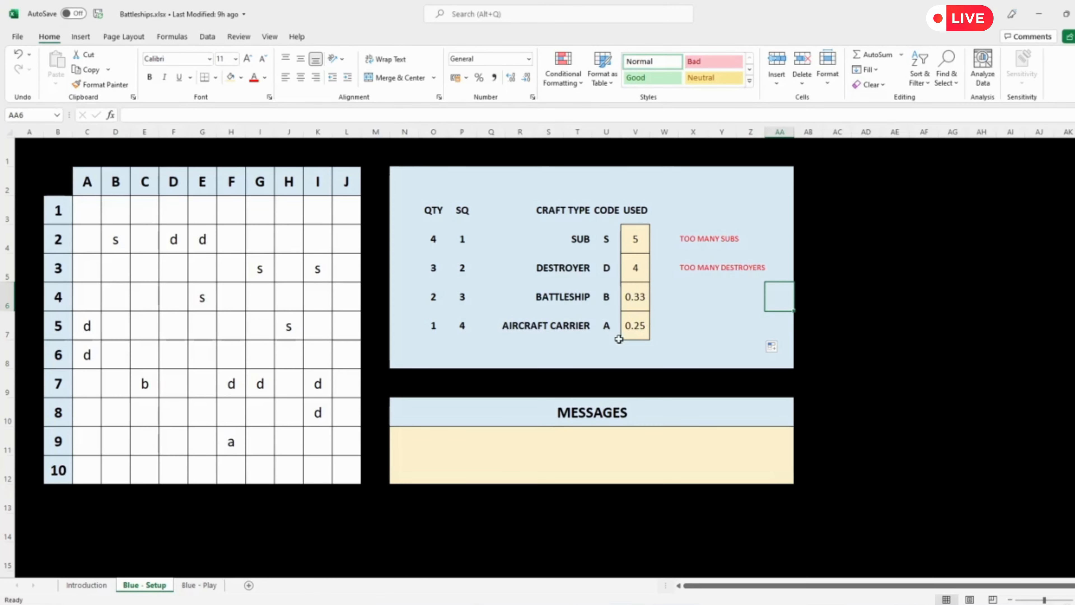
Step: Enter a in board squares E9, D9 and C9 to complete the aircraft carrier in row 9
click(204, 445)
text(a)
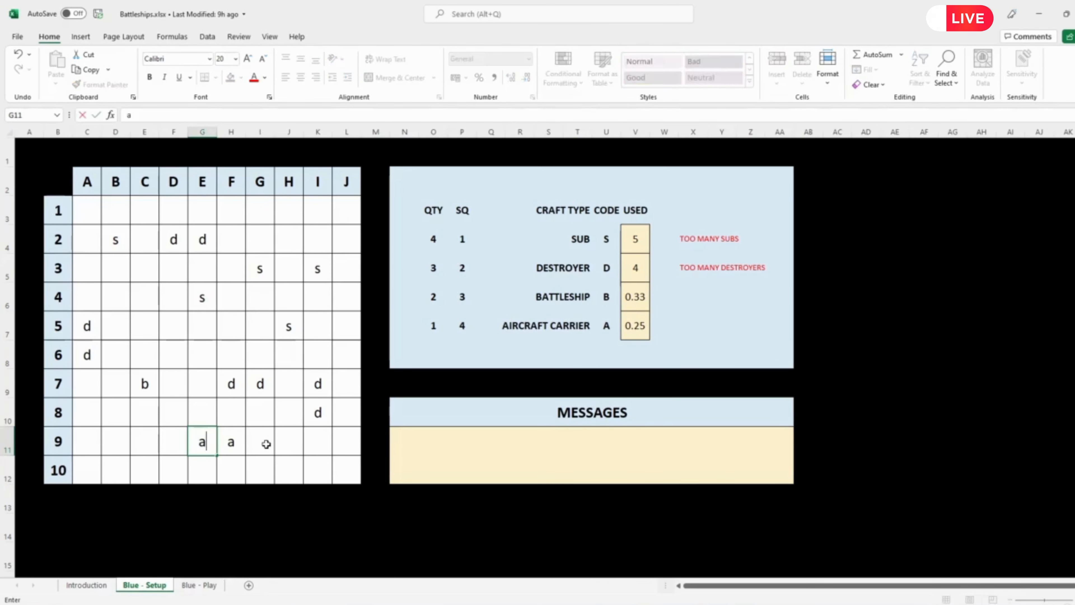
key(Left)
text(a)
key(Left)
text(a)
Step: Enter a in board square C5 to exceed the allowed number of aircraft carriers
key(Up)
key(Up)
key(Up)
key(Up)
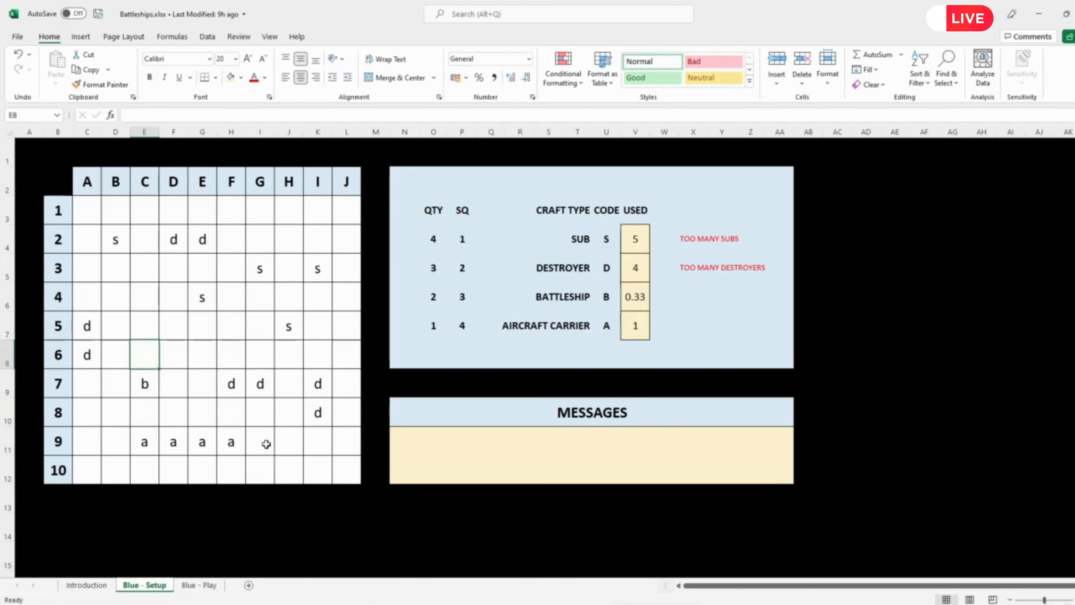
text(a)
key(Right)
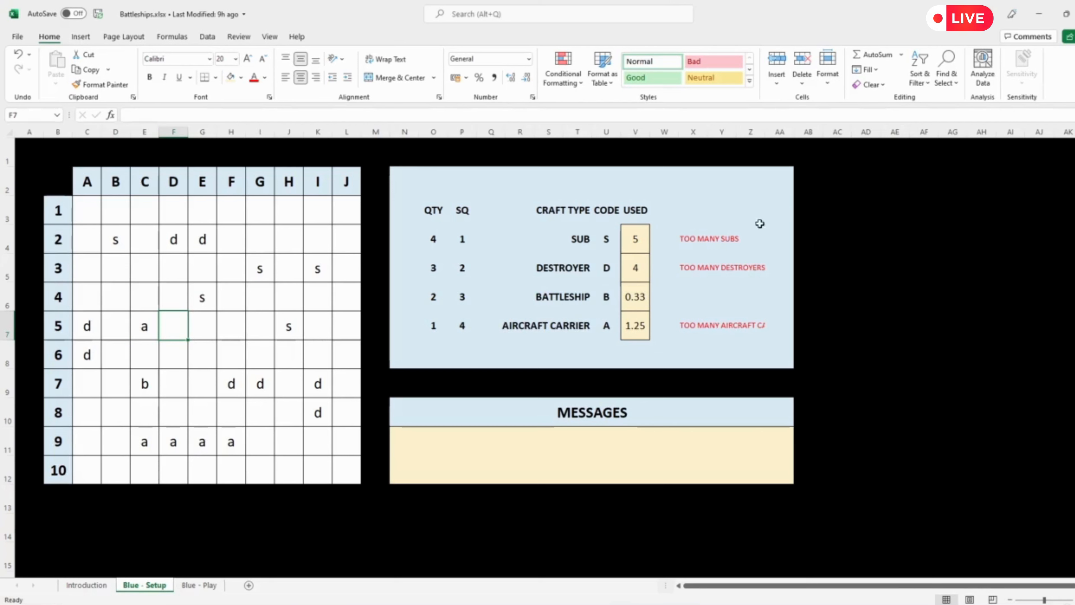
Step: Widen column Z enough to fit the full aircraft carrier warning in row 7
click(752, 132)
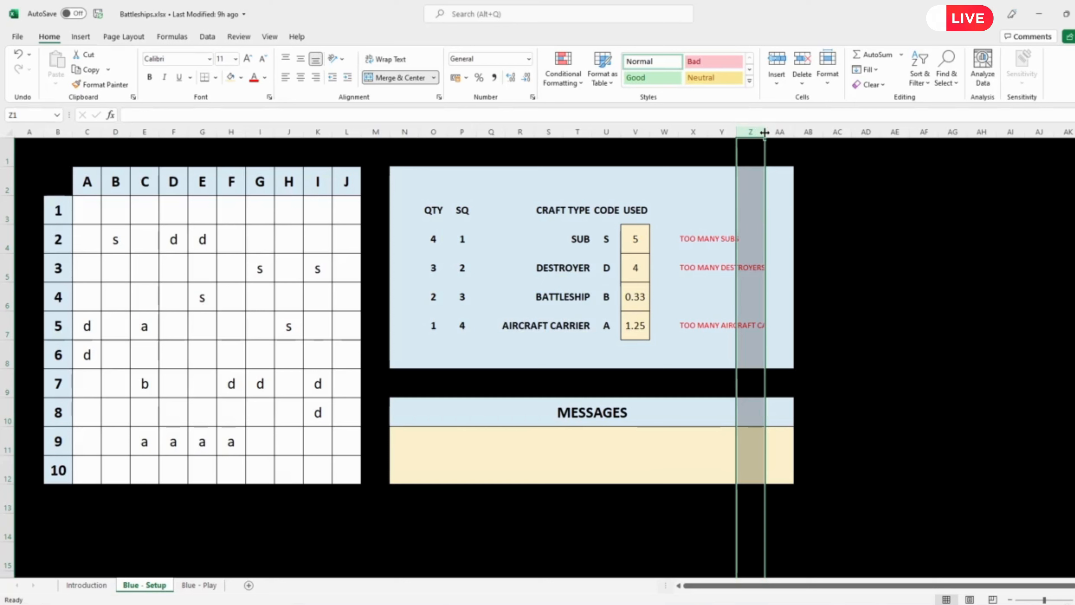
drag(764, 132, 798, 131)
click(900, 296)
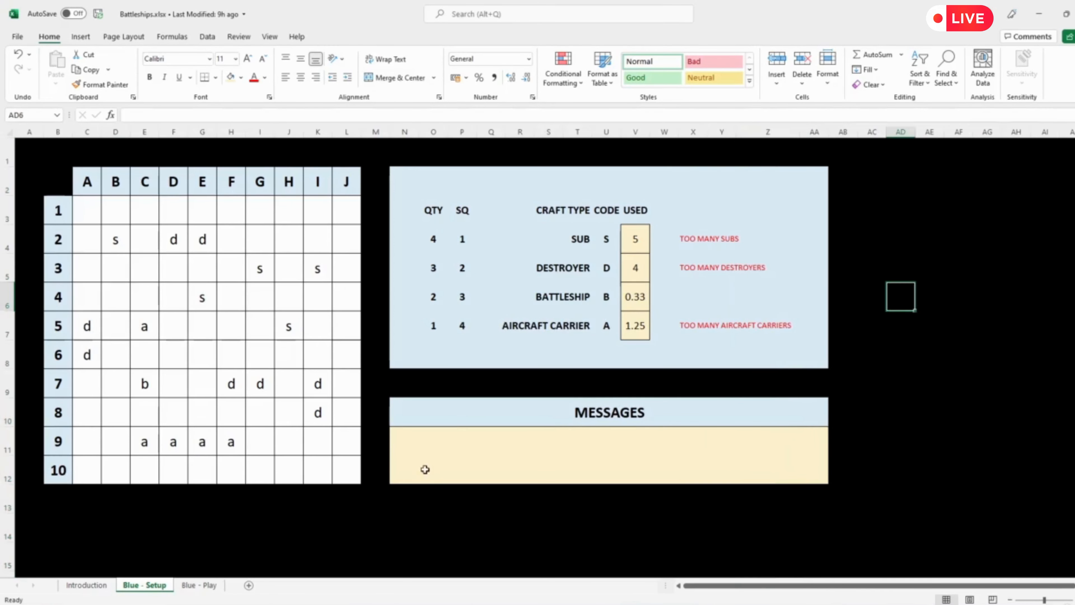
click(752, 133)
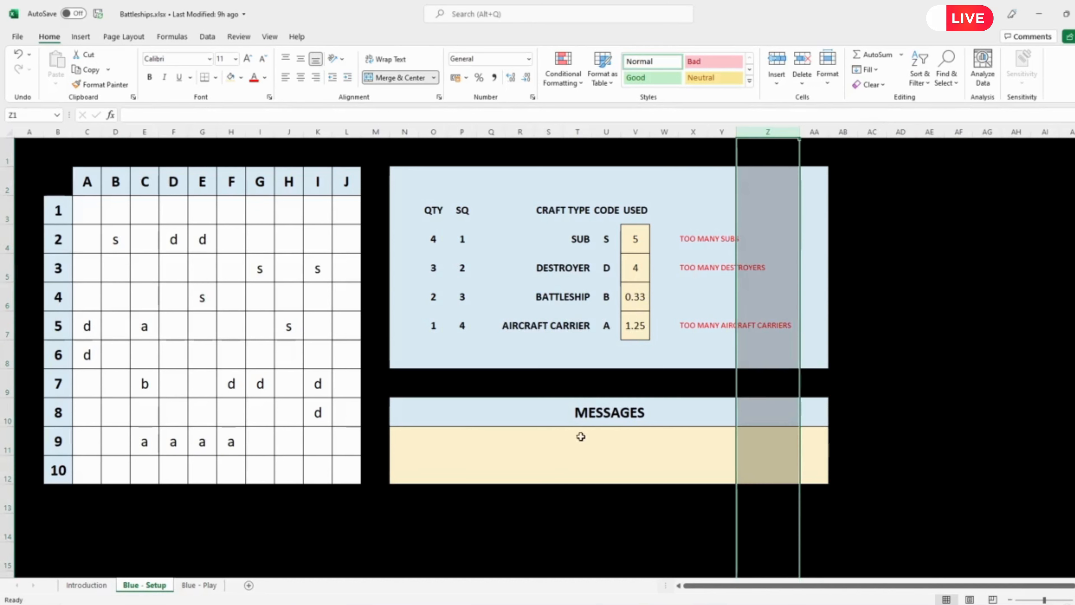
click(756, 435)
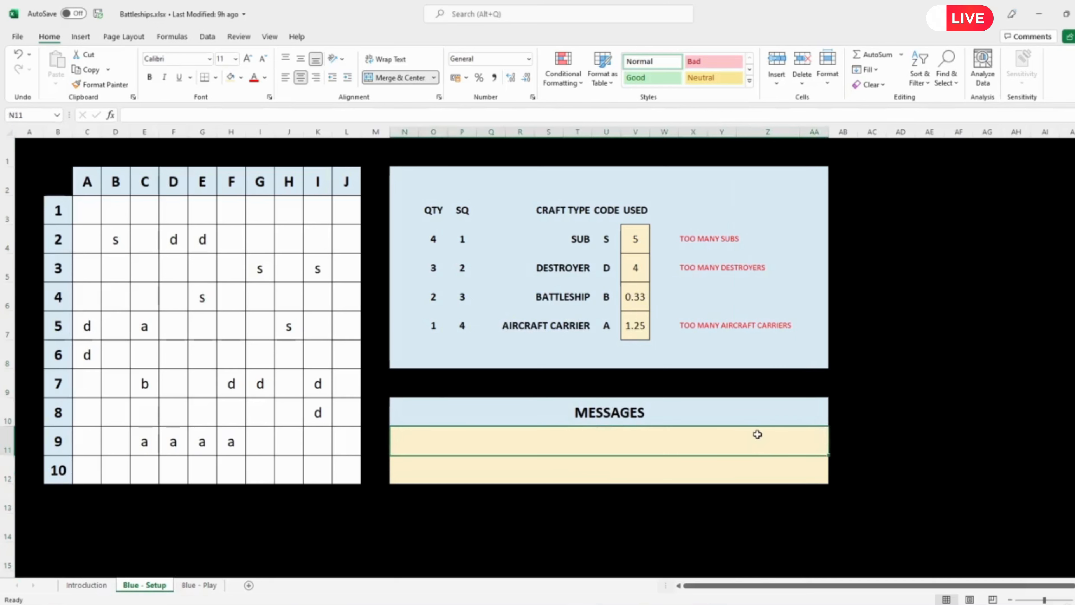
click(746, 466)
click(747, 327)
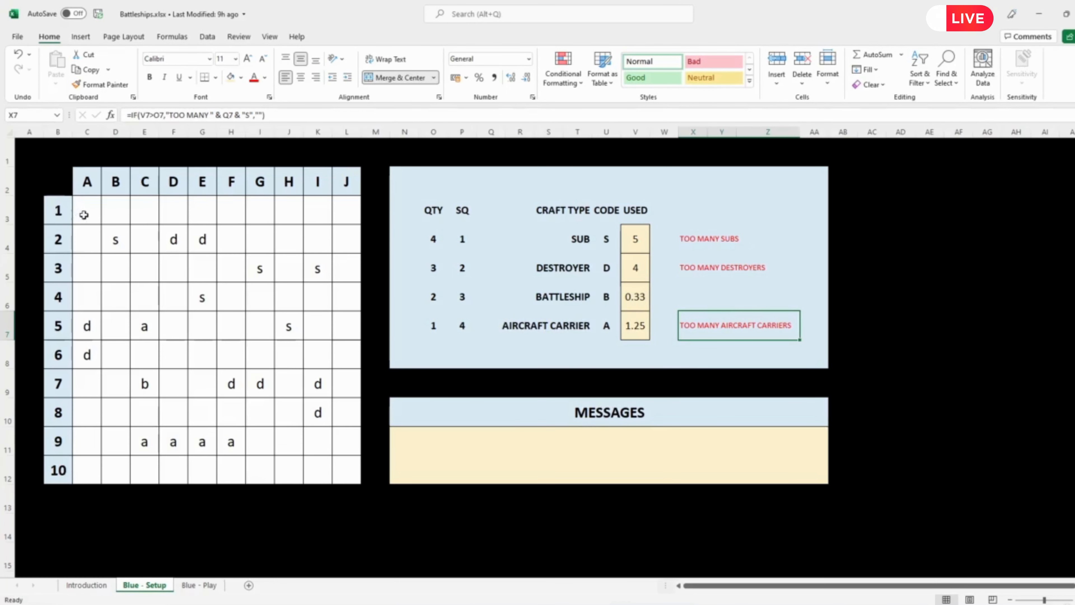
Step: Clear all craft codes from the blue_setup board range, C3 to L12
drag(83, 212, 343, 464)
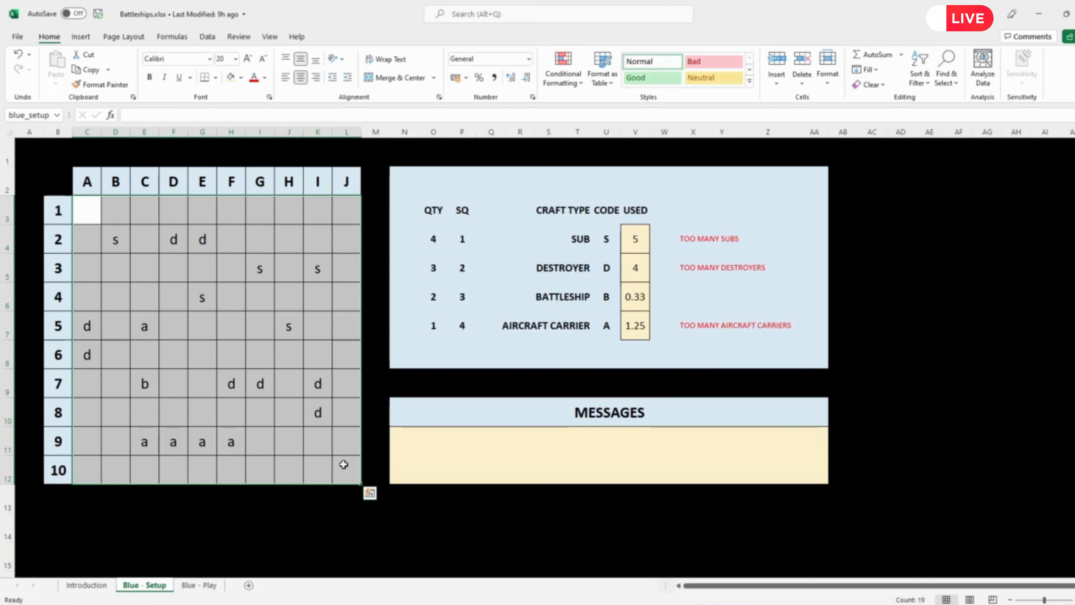
key(Delete)
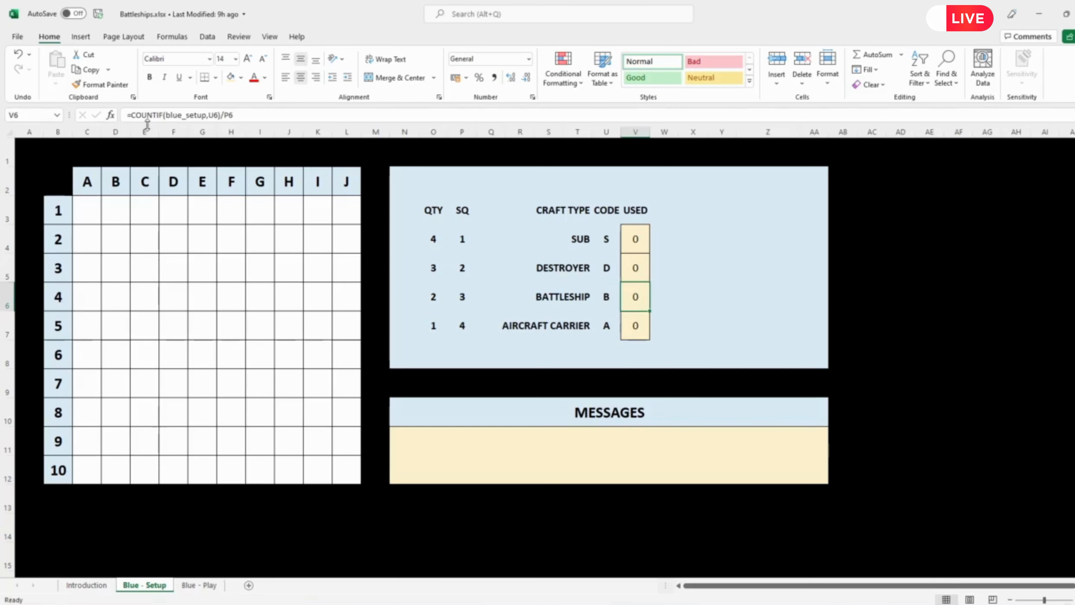
click(686, 237)
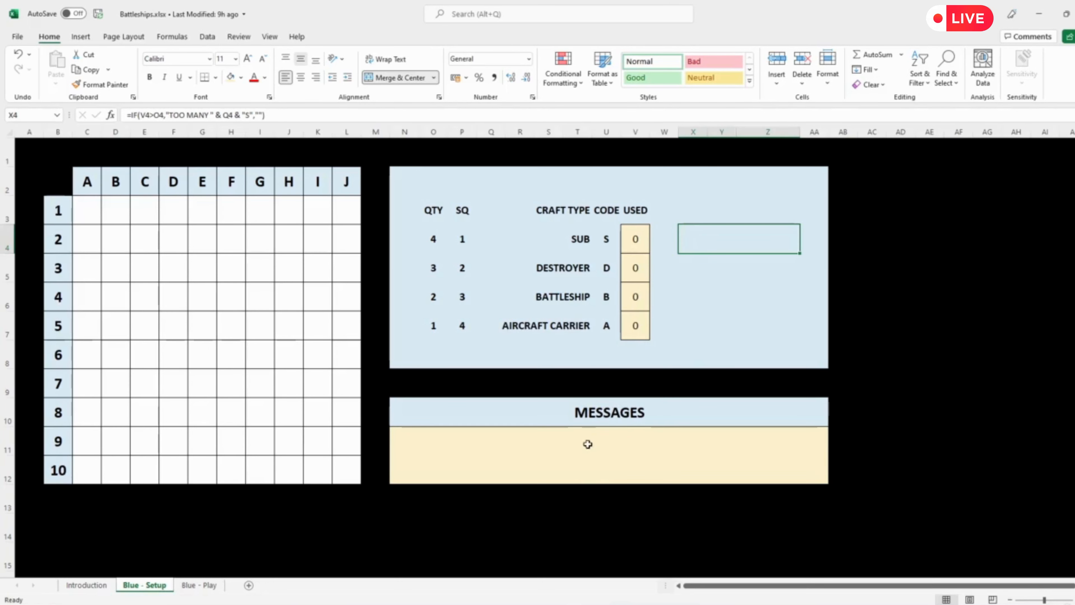
key(Return)
click(622, 452)
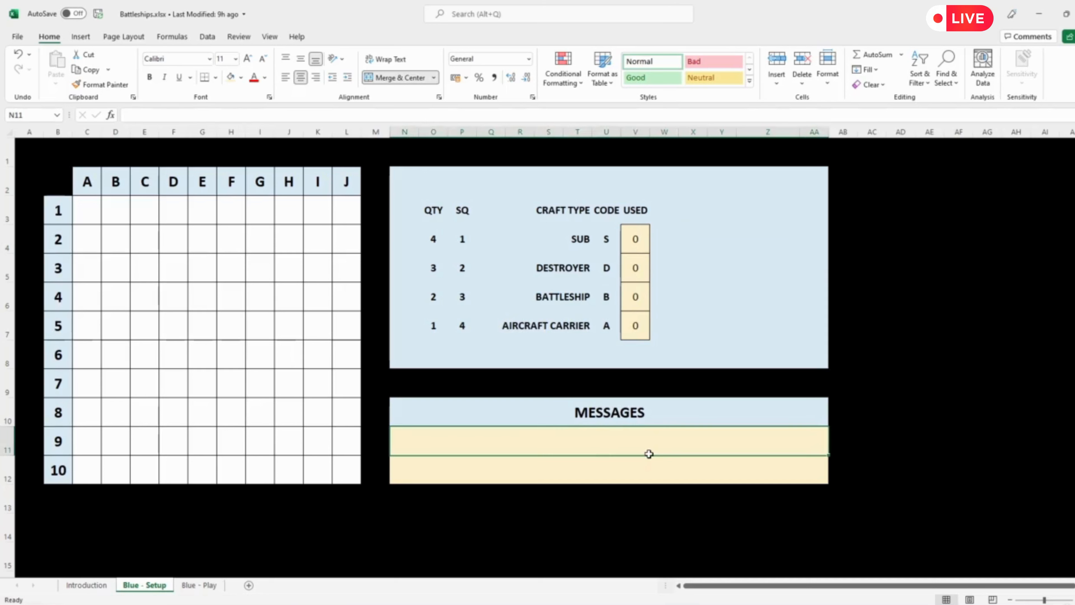
Step: Enter s in board squares D3, F3, H3 and J3 to place four subs
click(168, 278)
text(s)
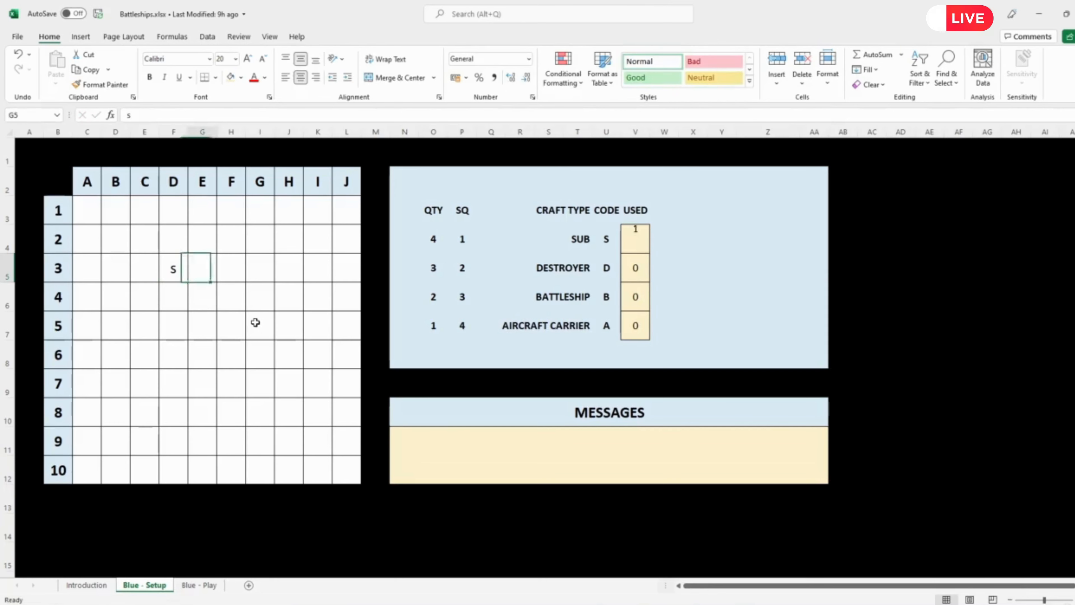
key(Right)
key(Right)
text(s)
key(Right)
key(Right)
text(s)
key(Right)
key(Right)
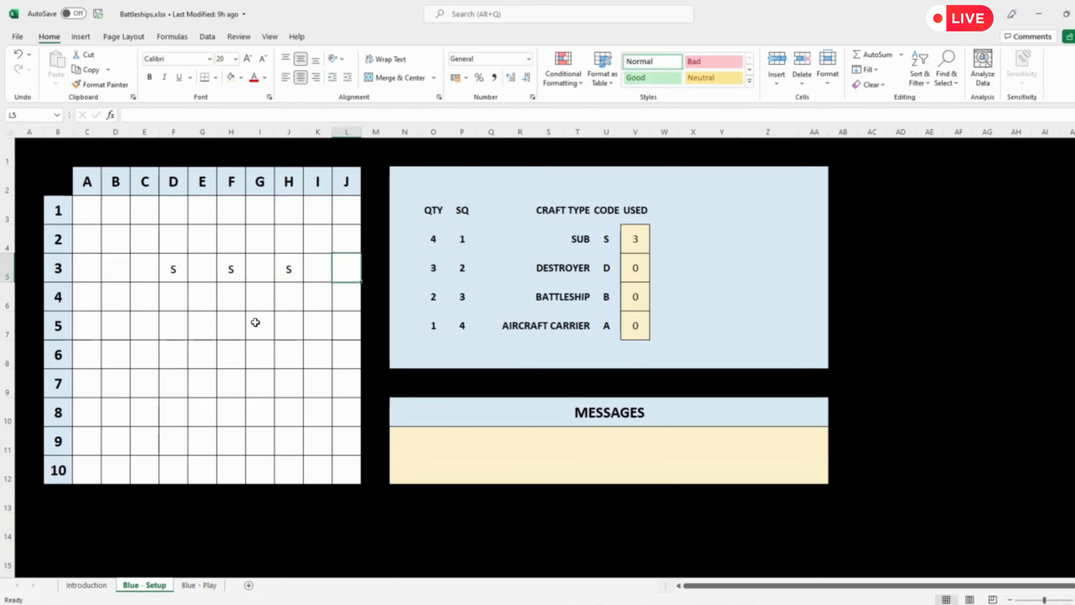
text(s)
Step: Test the sub limit by entering a fifth s in board square I3, and clear that square again
key(Left)
text(s)
key(Left)
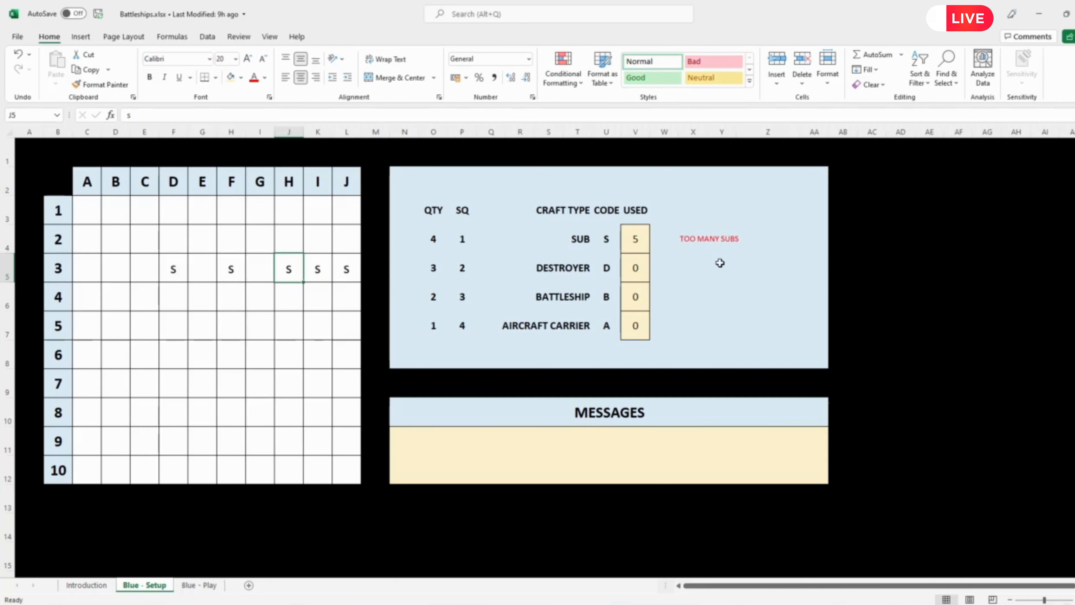
key(Right)
key(Delete)
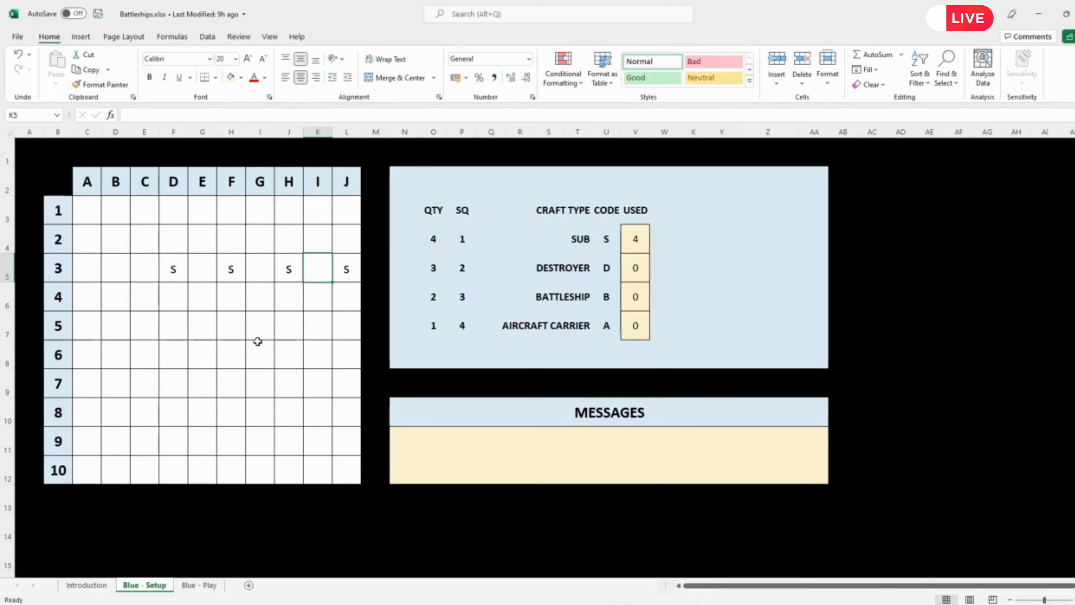
Step: Enter the invalid craft code g in board square G5 and select the first message row, N11
click(257, 330)
text(g)
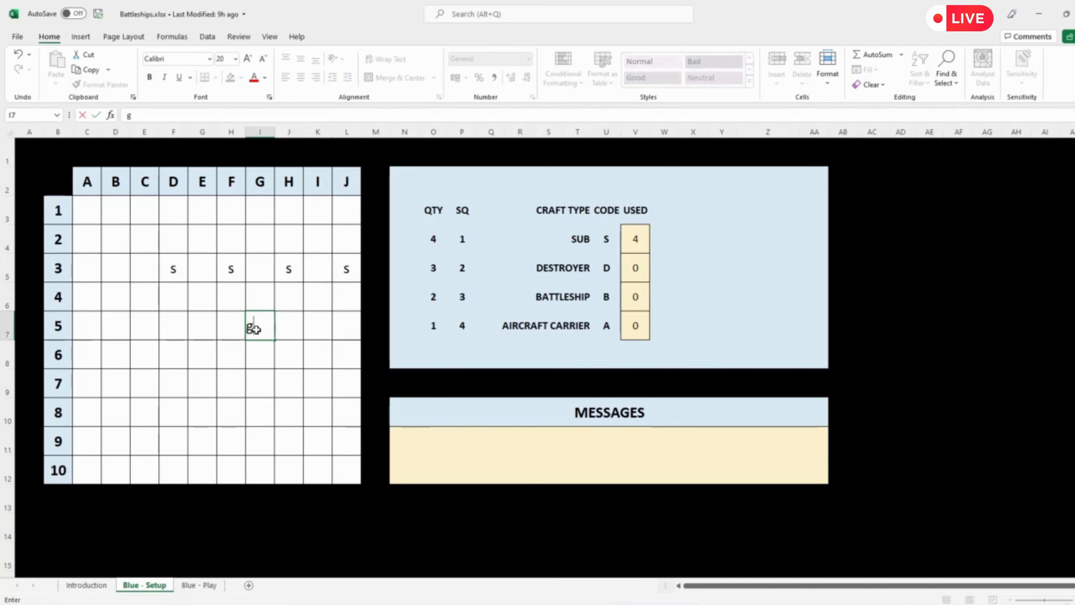
key(Return)
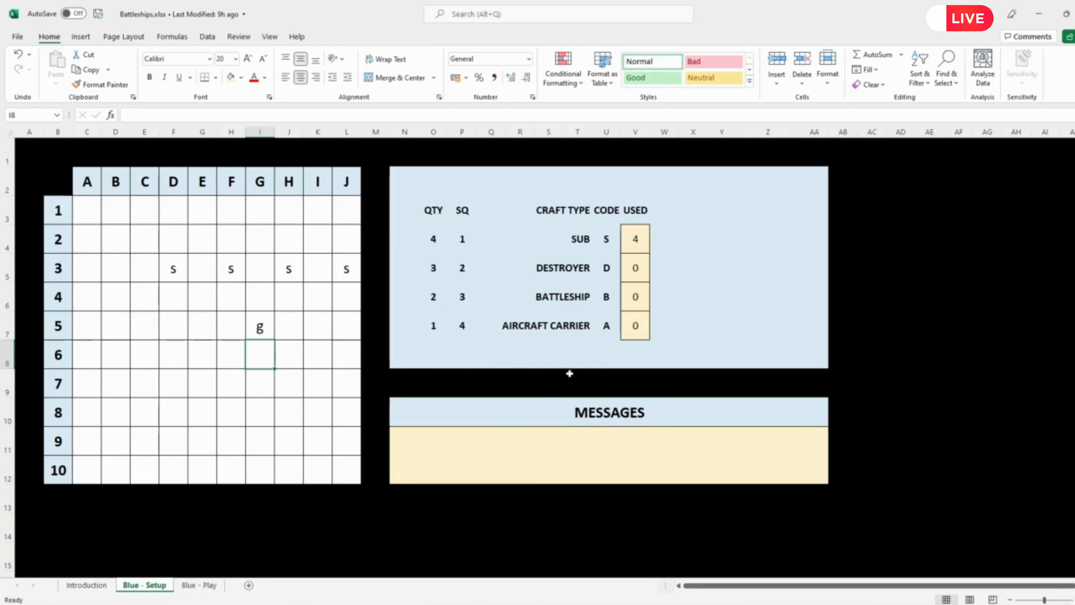
click(603, 440)
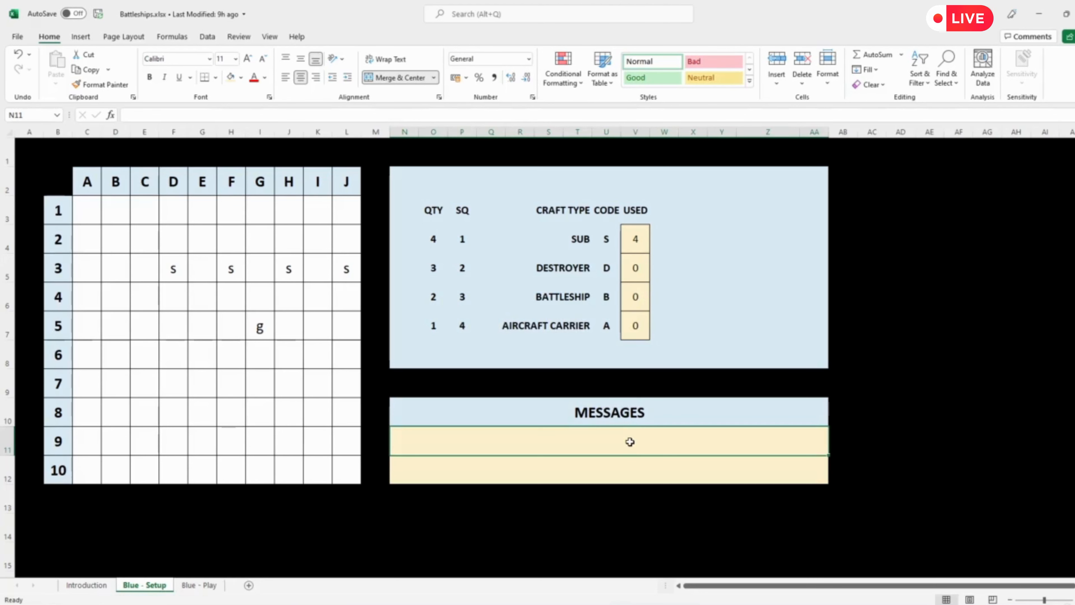
Step: Start an IF formula in message row N11 testing whether COUNTA of blue_setup is greater than the SUM of used craft V4:V7
text(=if)
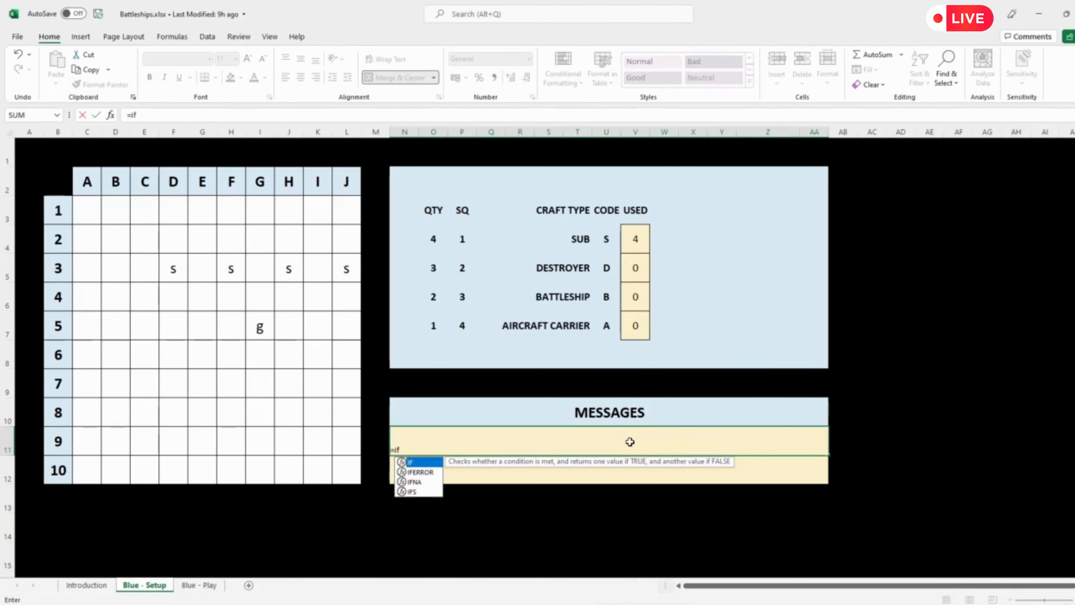
text(()
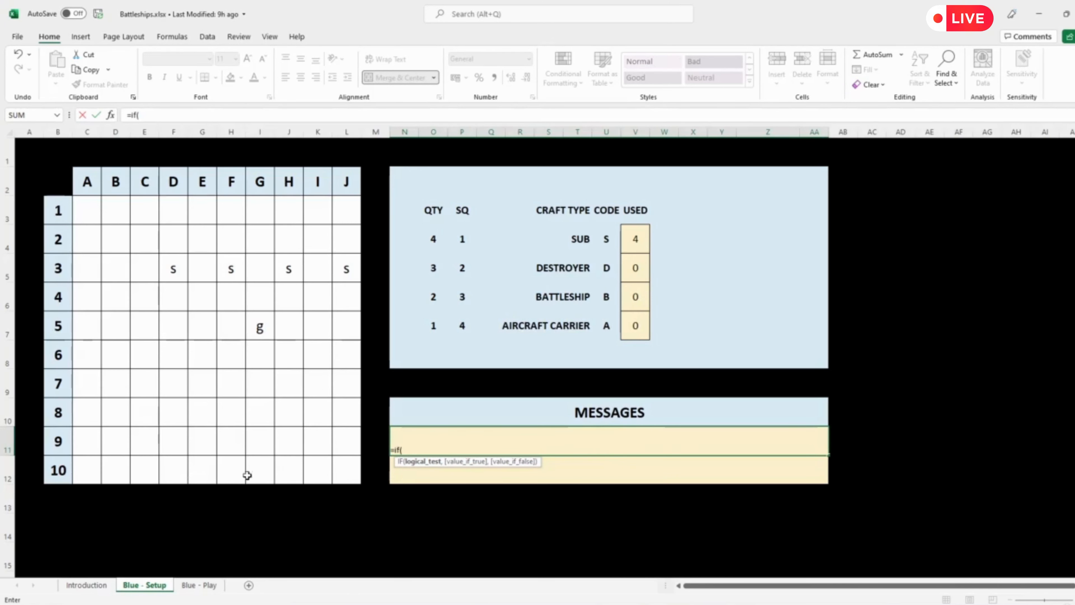
text(c)
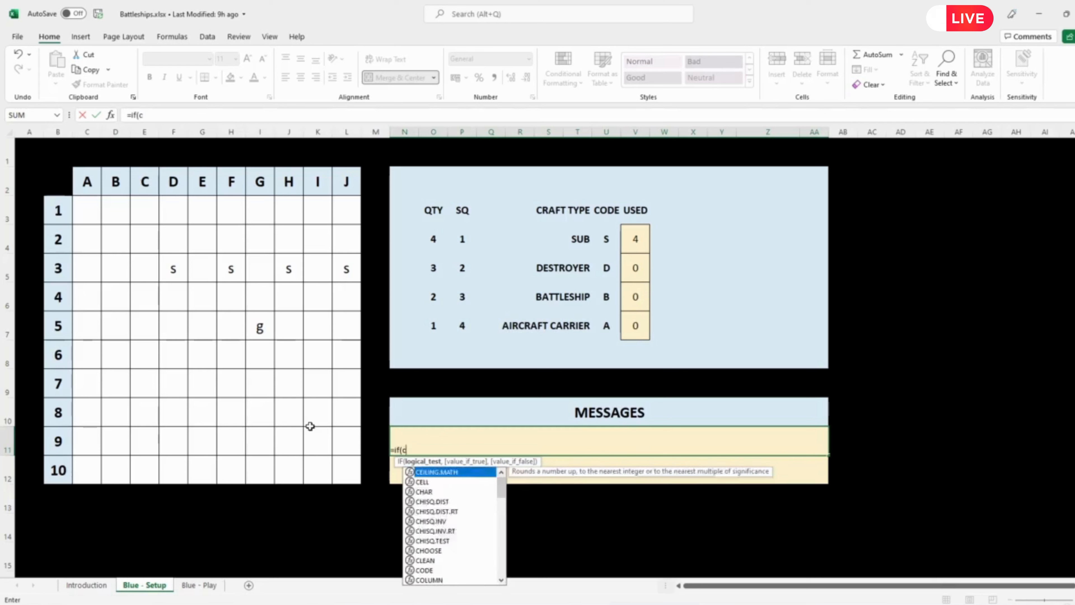
text(ounta()
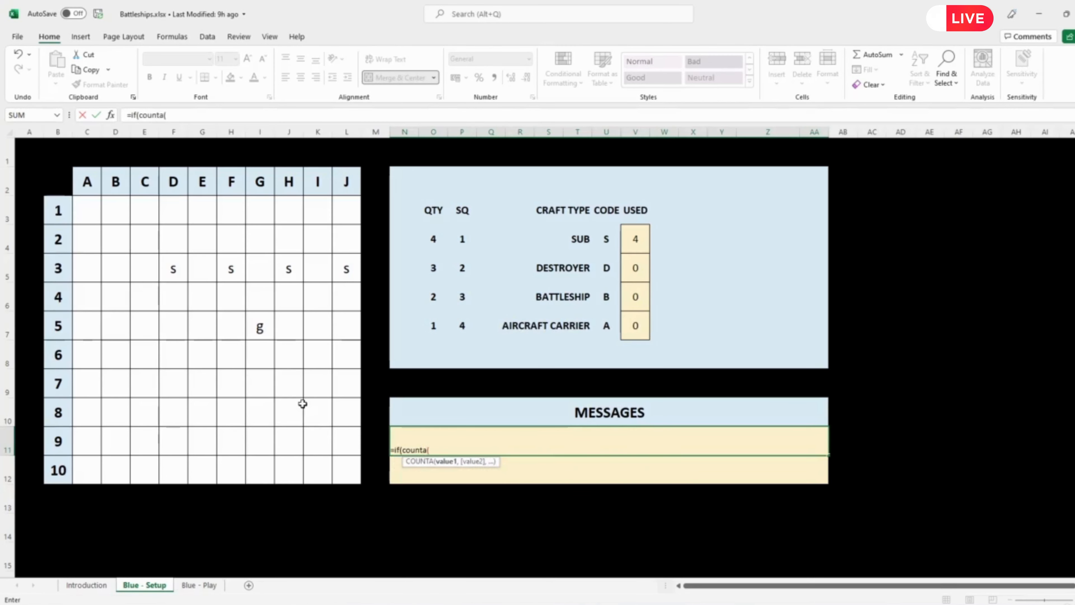
drag(83, 209, 339, 471)
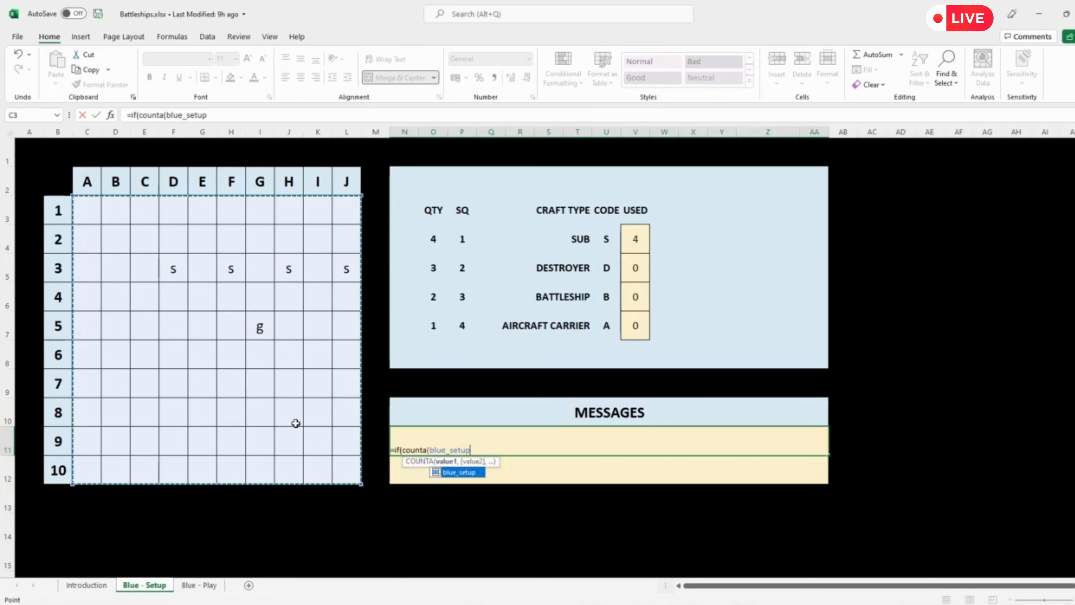
text()>)
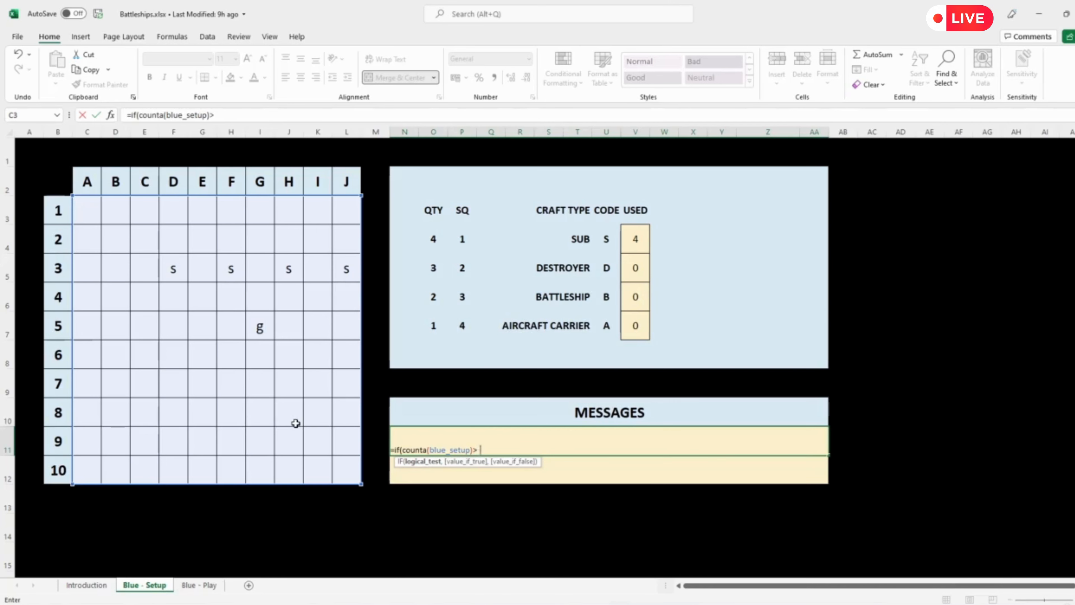
text(sum()
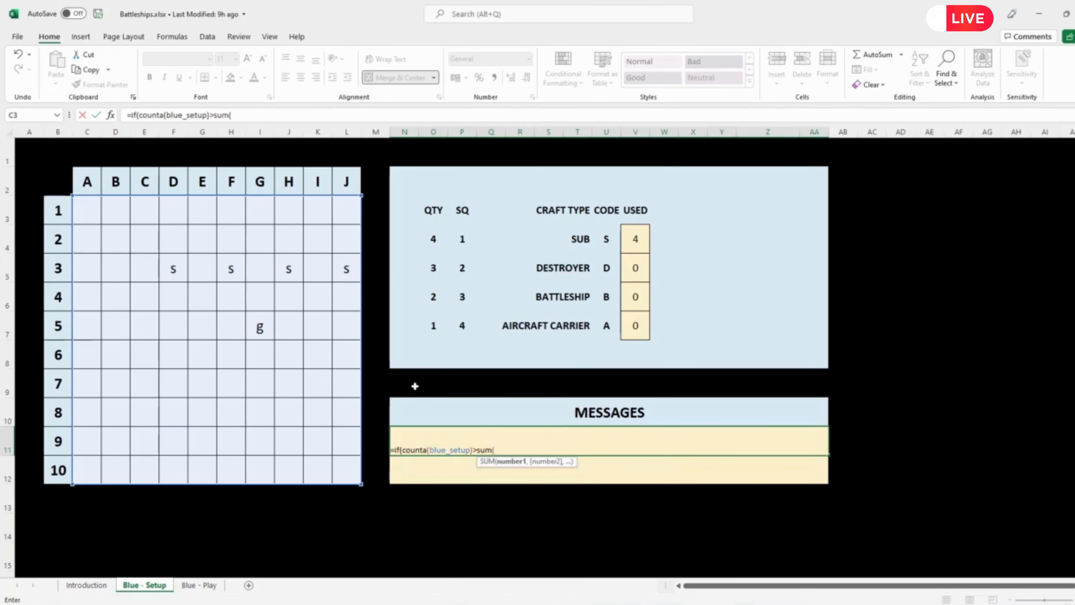
drag(638, 240, 637, 323)
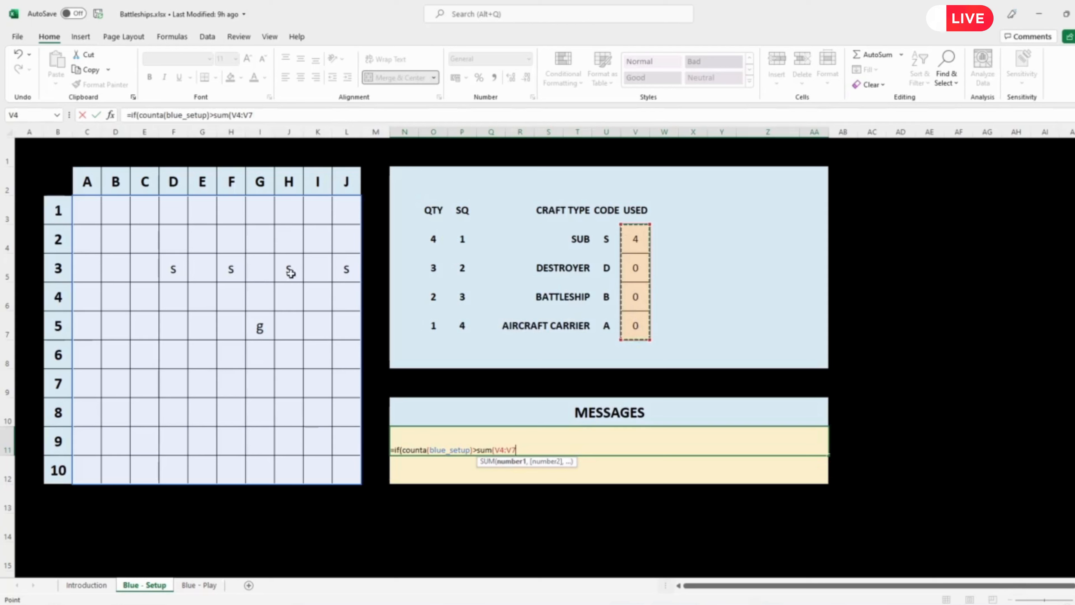
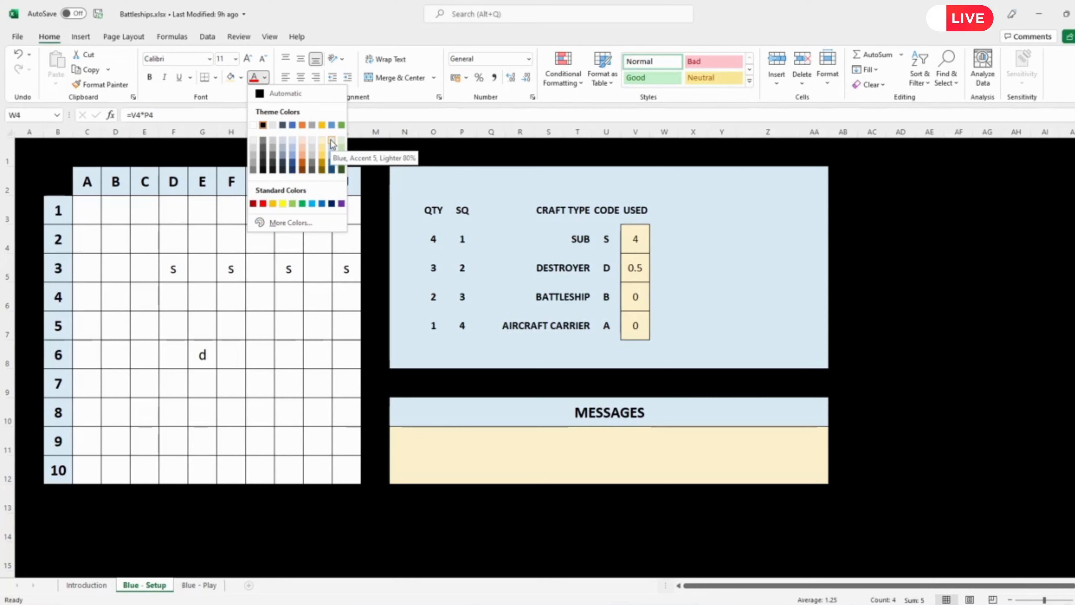
Step: Set the font colour of helper cells W4:W7 to Blue, Accent 5, Lighter 80%, and deselect them
click(331, 144)
click(877, 392)
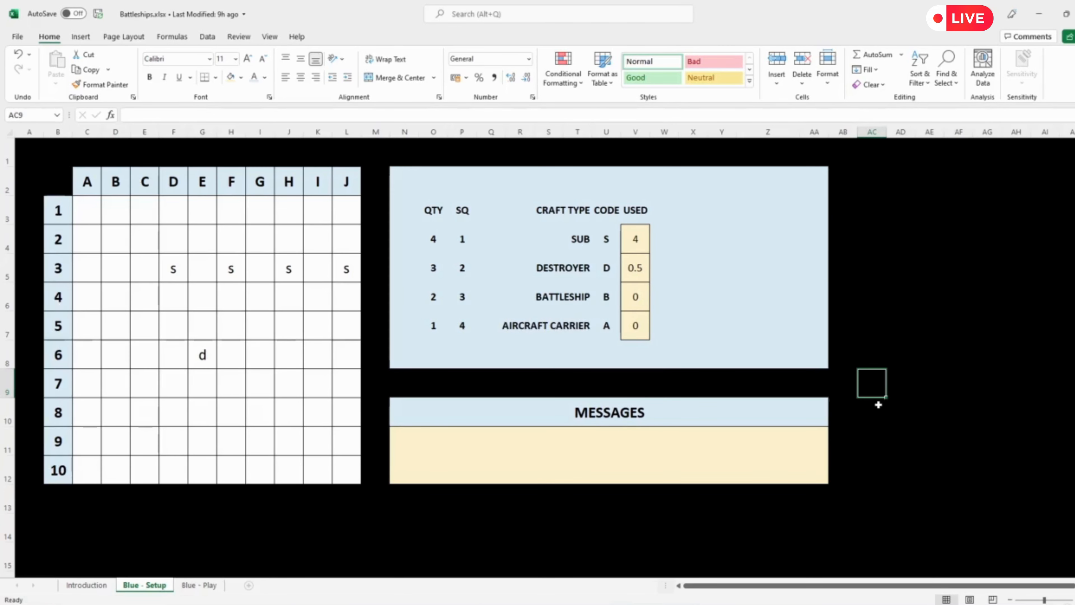
Step: Enter d in board square D6 to complete the destroyer beside E6
click(171, 355)
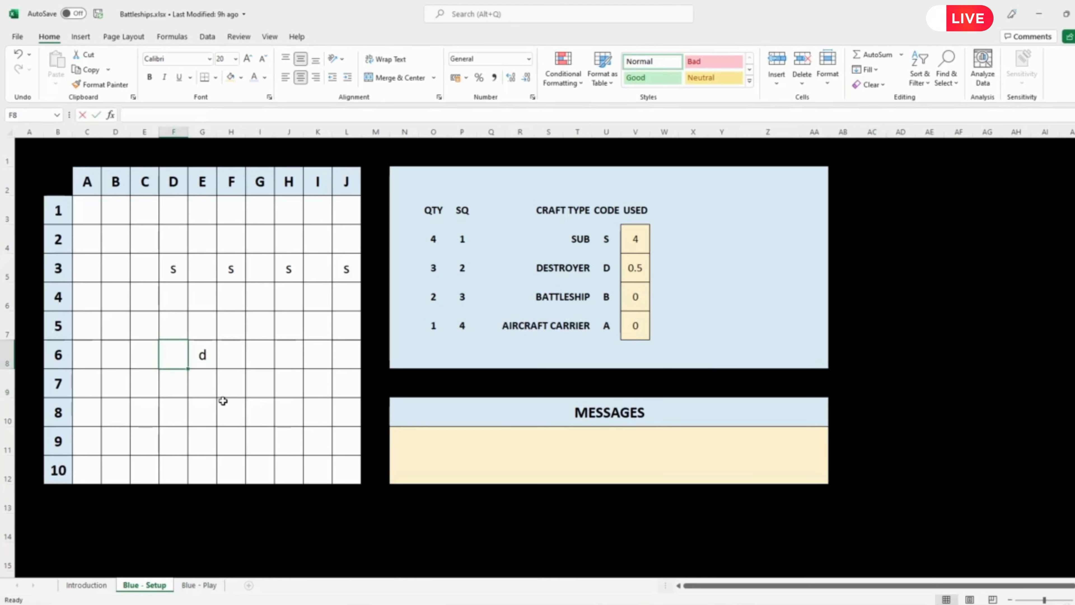
text(d)
key(Return)
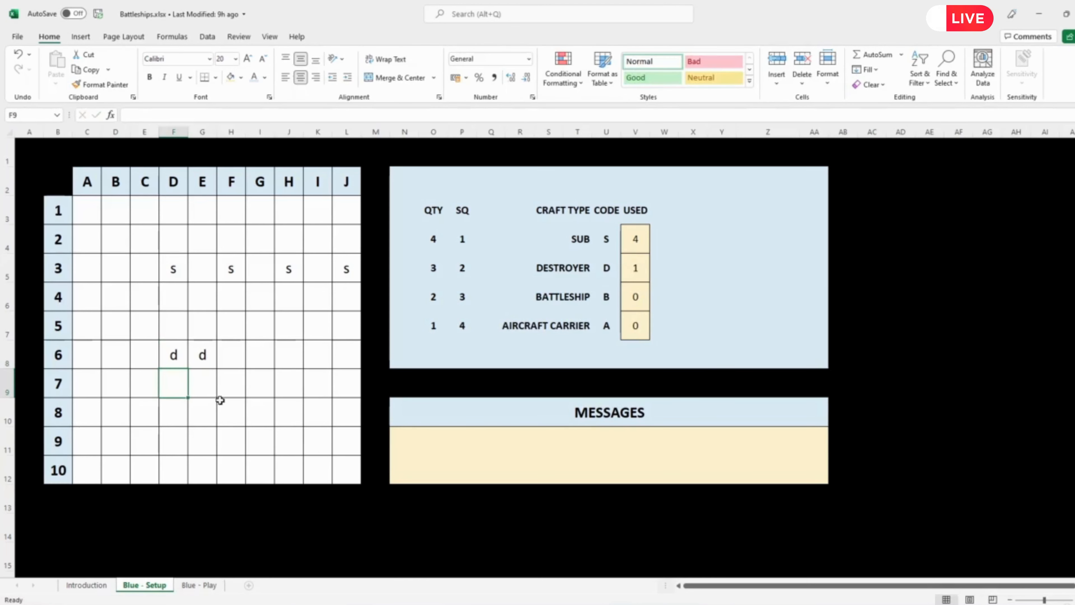
Step: Test the invalid-code message by entering g in board square G5, and clear that square again
click(259, 334)
text(g)
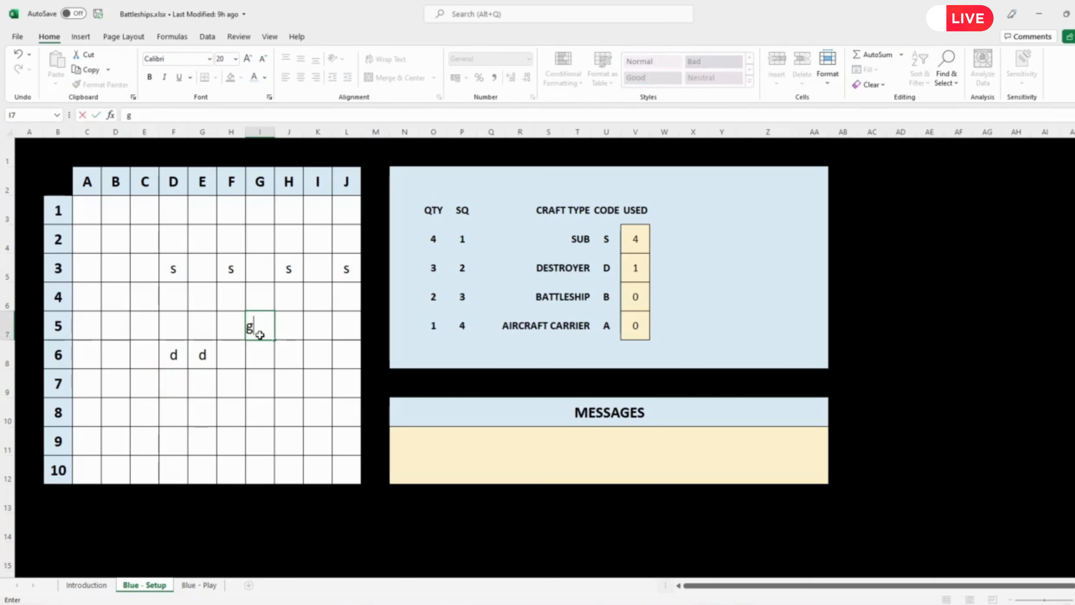
key(Return)
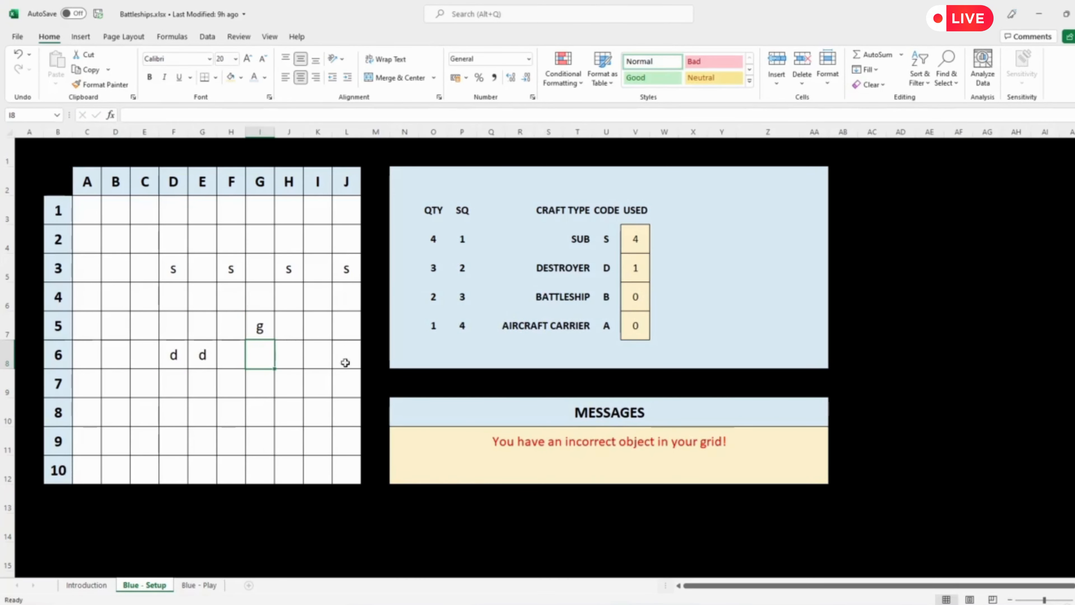
click(262, 328)
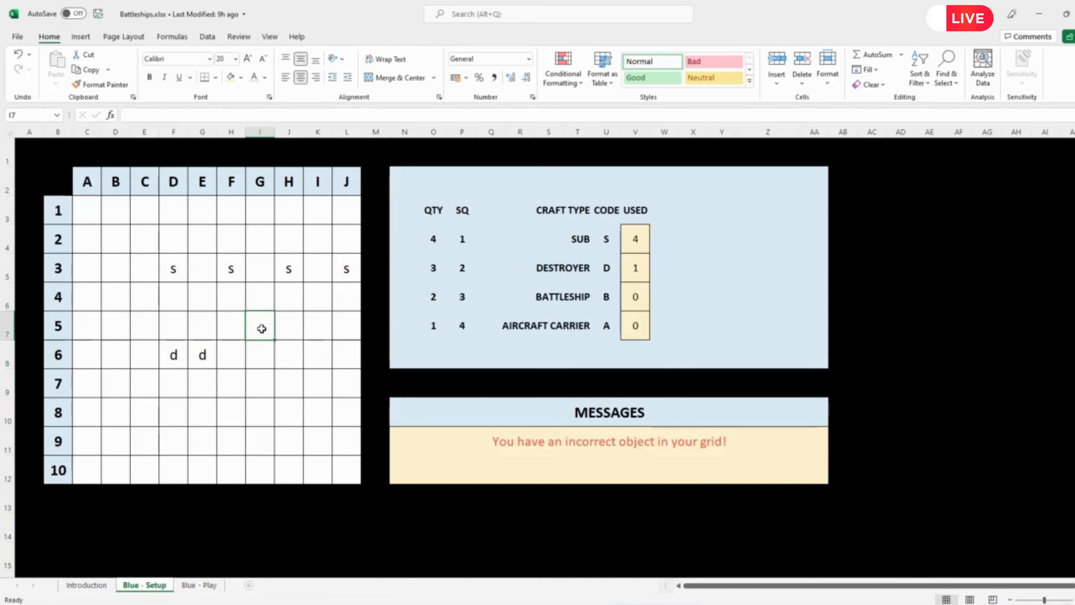
key(Delete)
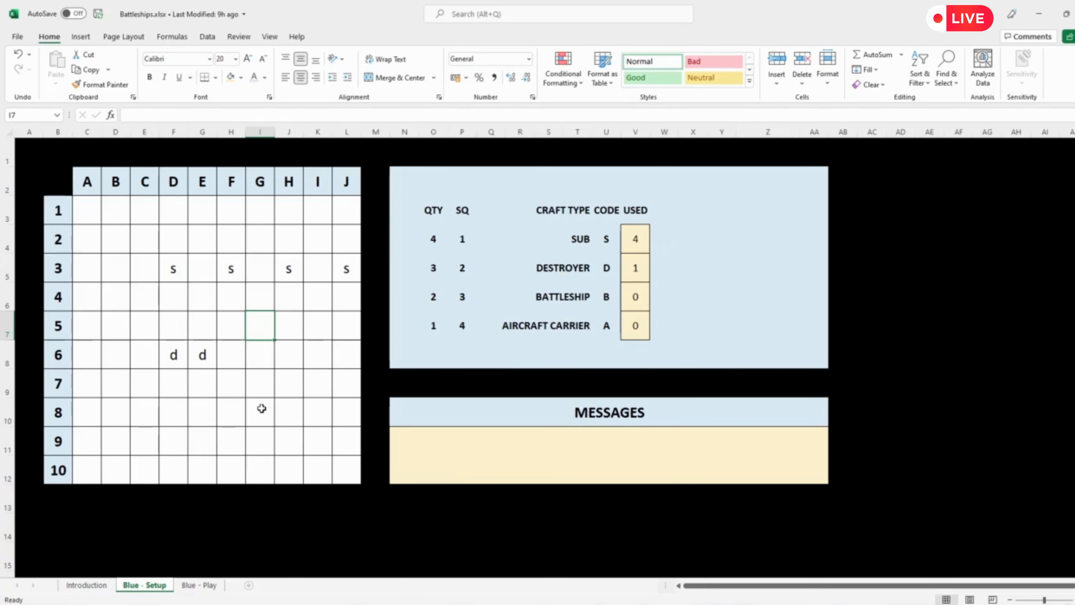
Step: Place two more destroyers by entering d in board squares C8, C9, F8 and G8
click(137, 432)
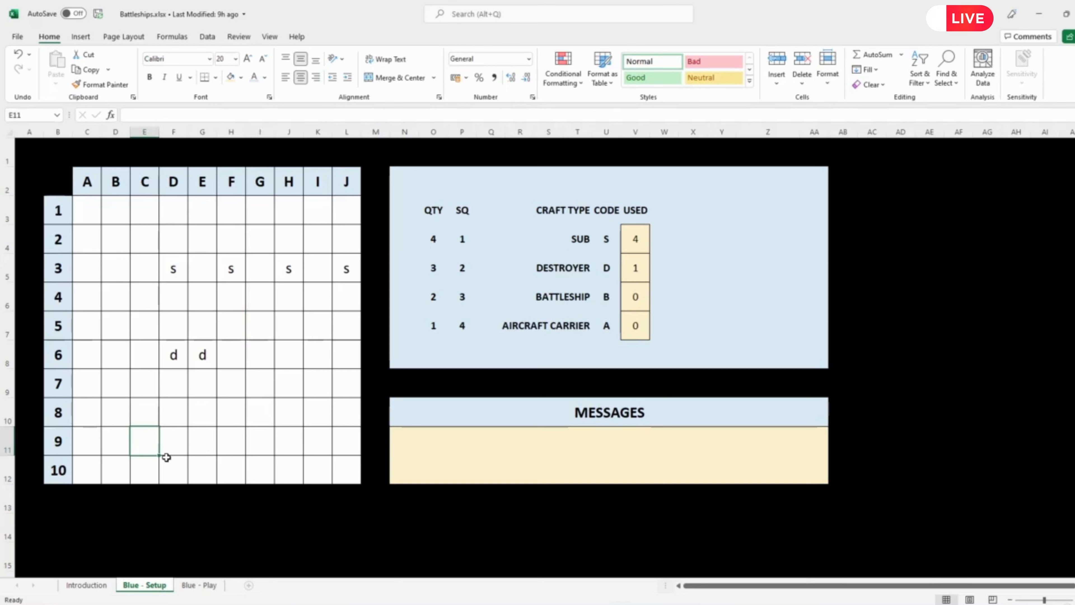
text(d)
key(Up)
text(d)
key(Right)
key(Right)
key(Right)
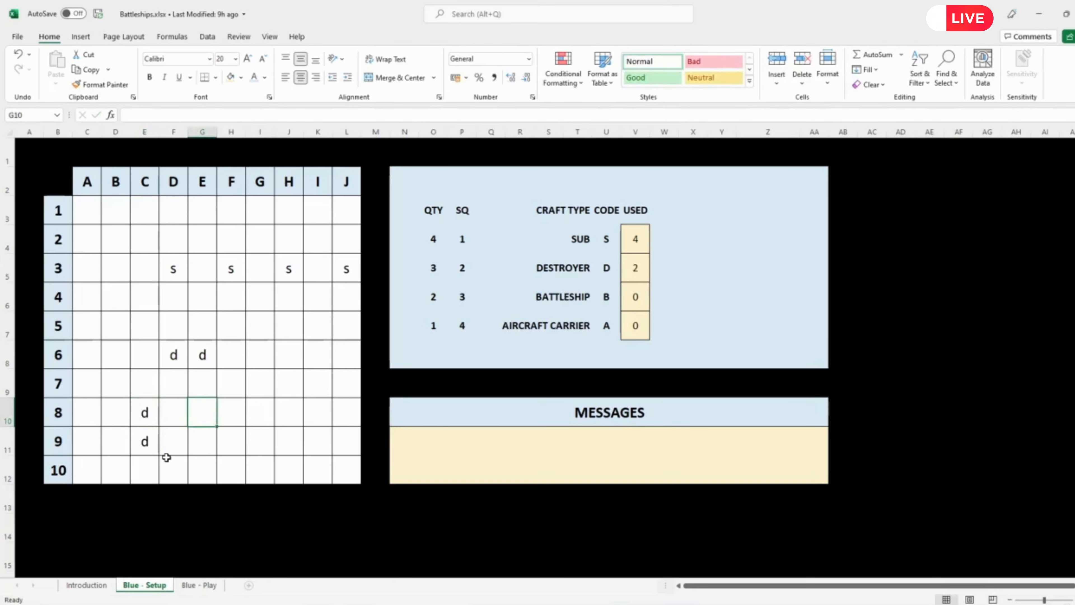
text(d)
key(Right)
text(d)
key(Up)
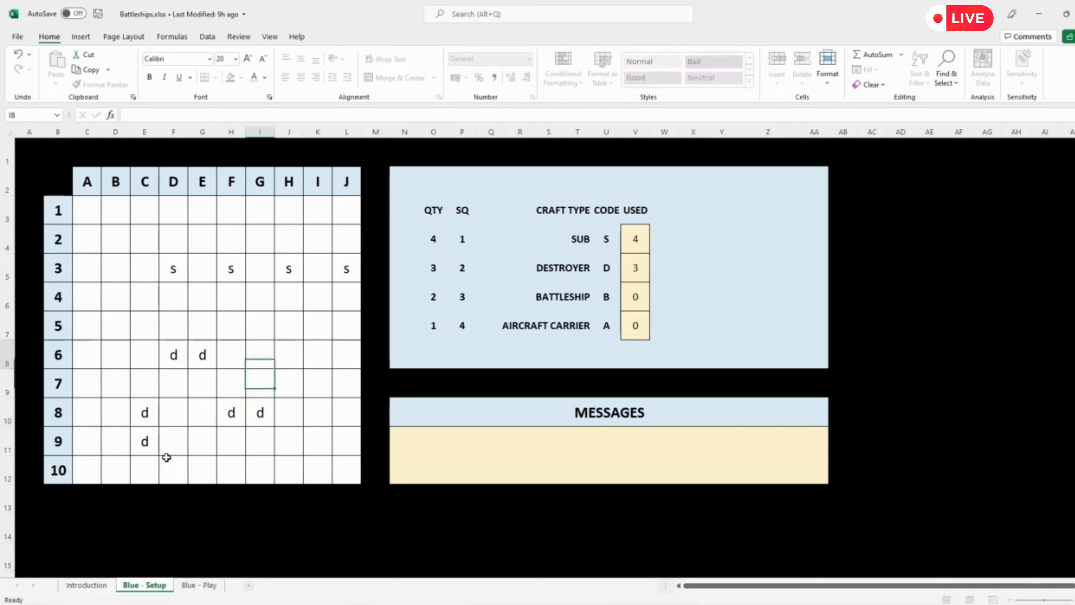
Step: Place a vertical battleship by entering b in board squares I6, I7 and I8
key(Up)
key(Right)
key(Right)
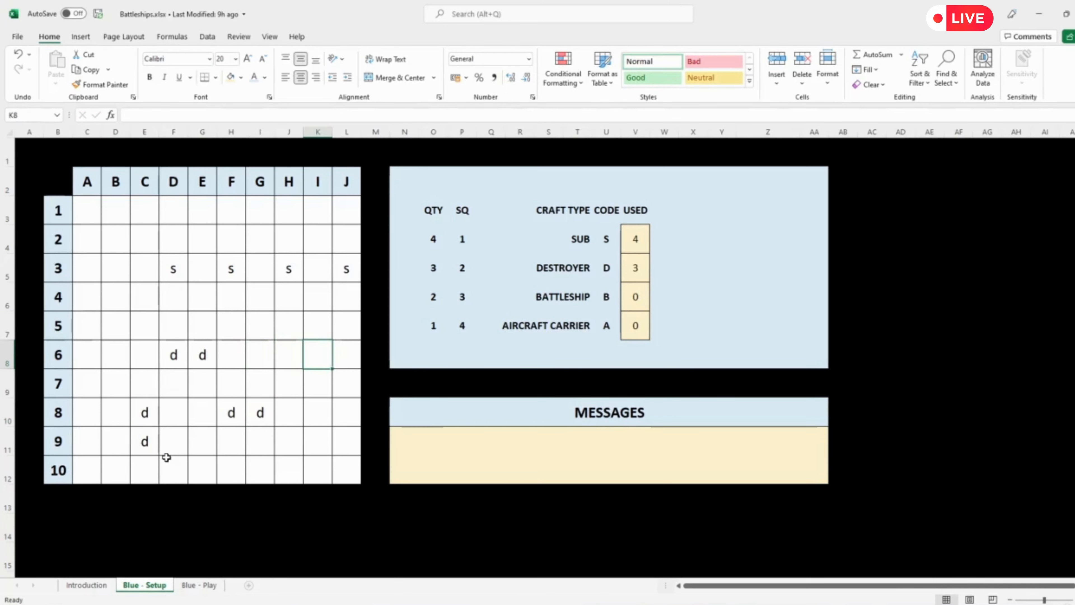
text(b)
key(Down)
text(b)
key(Down)
text(b)
key(Down)
Step: Place a second, horizontal battleship by entering b in board squares I1, H1 and G1
key(Up)
key(Up)
key(Up)
key(Up)
key(Up)
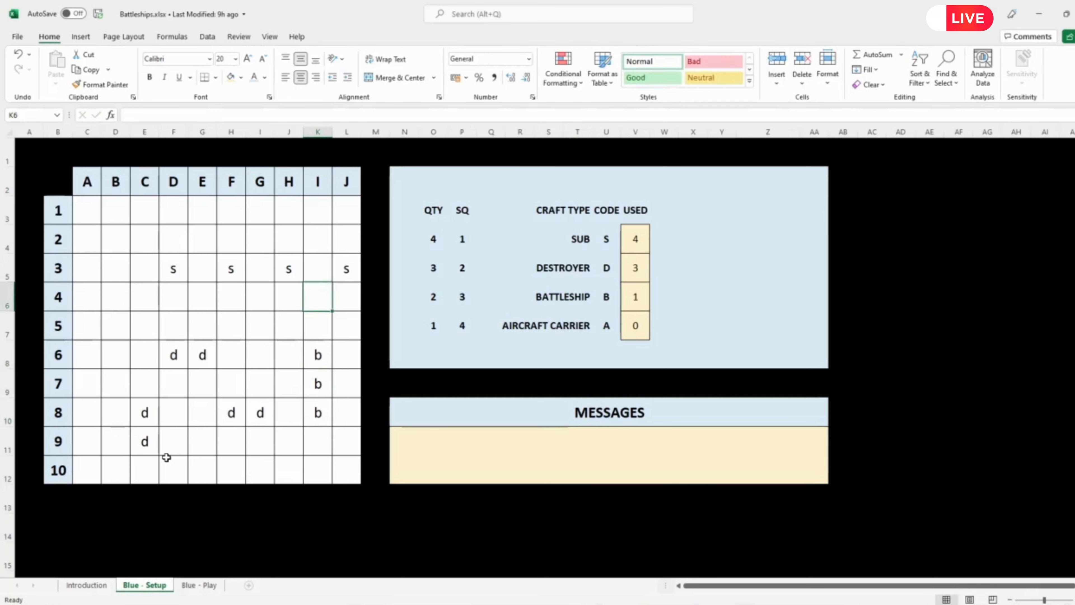
key(Up)
key(Up)
key(Up)
text(b)
key(Left)
text(b)
key(Left)
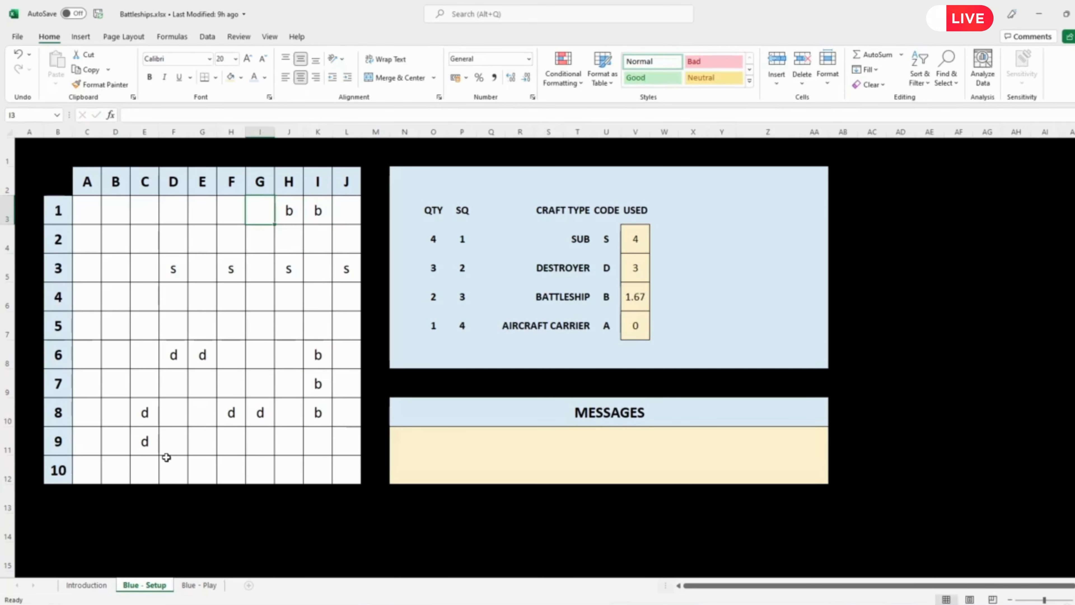
text(b)
key(Left)
key(Left)
key(Left)
key(Left)
key(Left)
Step: Place the aircraft carrier by entering a in board squares B2, B3, B4 and B5
key(Down)
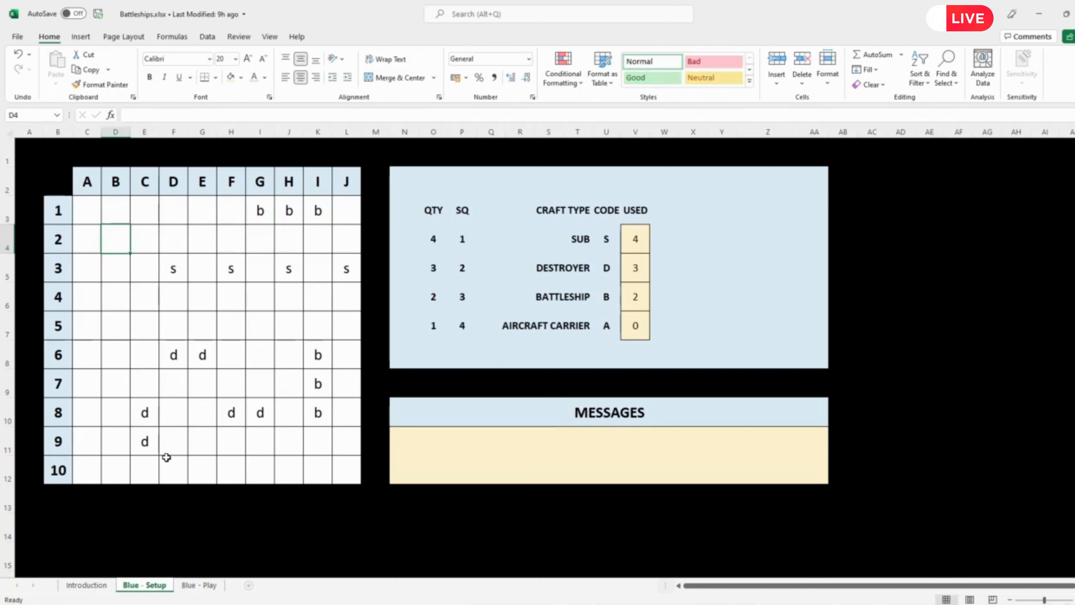
text(a)
key(Down)
text(a)
key(Down)
text(a)
key(Down)
text(a)
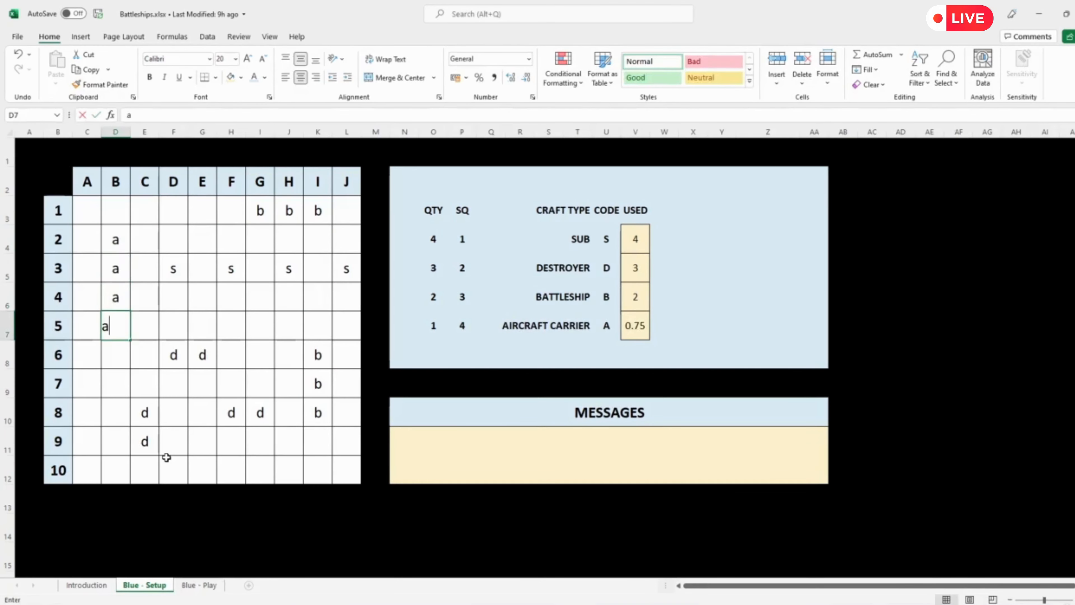
key(Down)
Step: Test the full board with the invalid code g in board square B7, and clear that square again
key(Down)
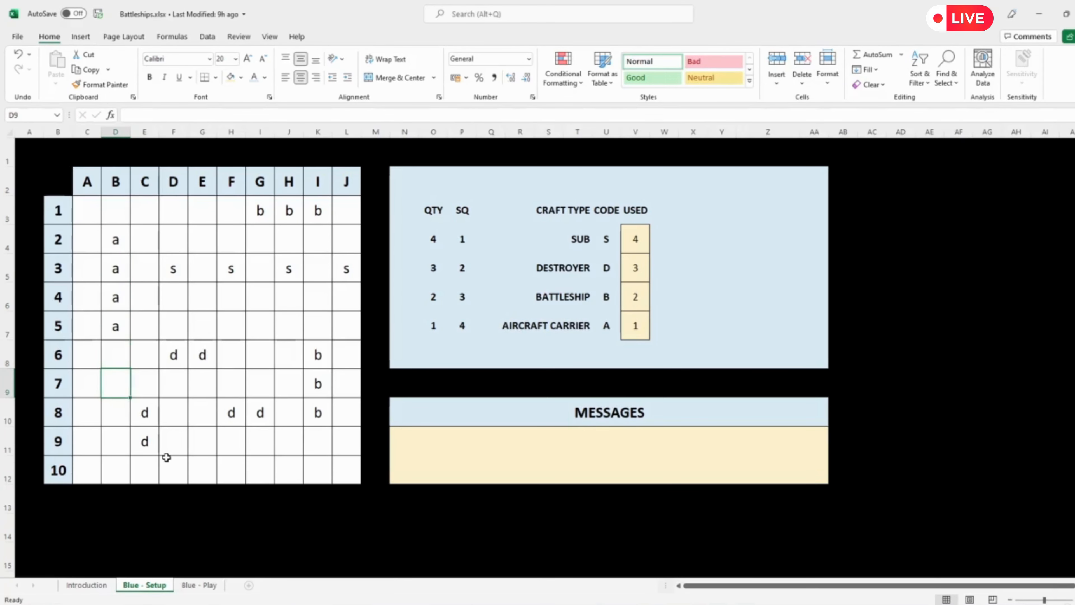
text(g)
key(Up)
key(Down)
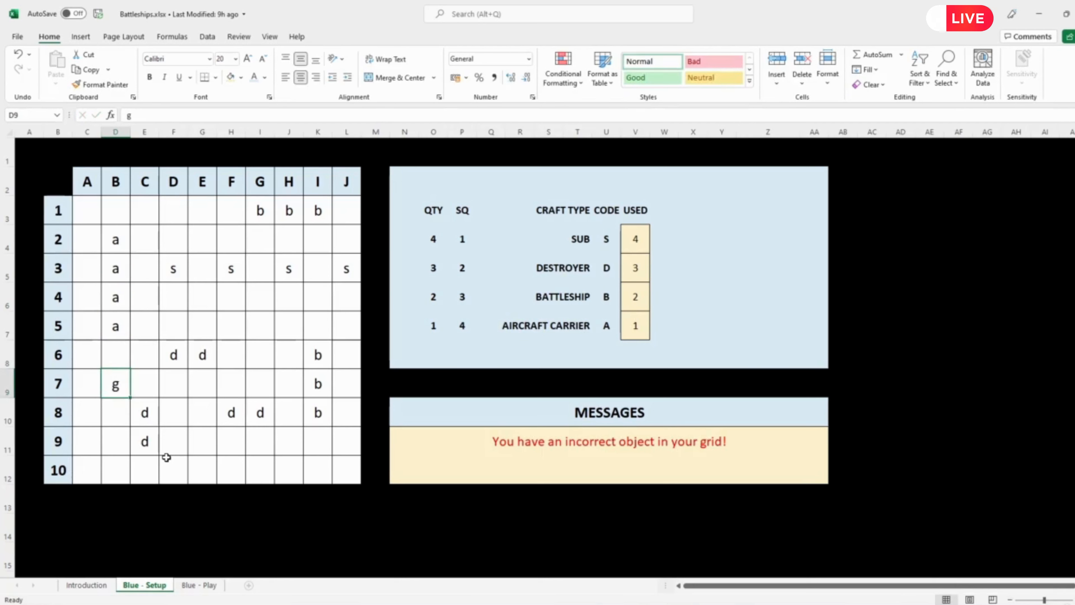
key(Delete)
Step: Test the full board with an extra s in board square B6, and clear that square again
key(Up)
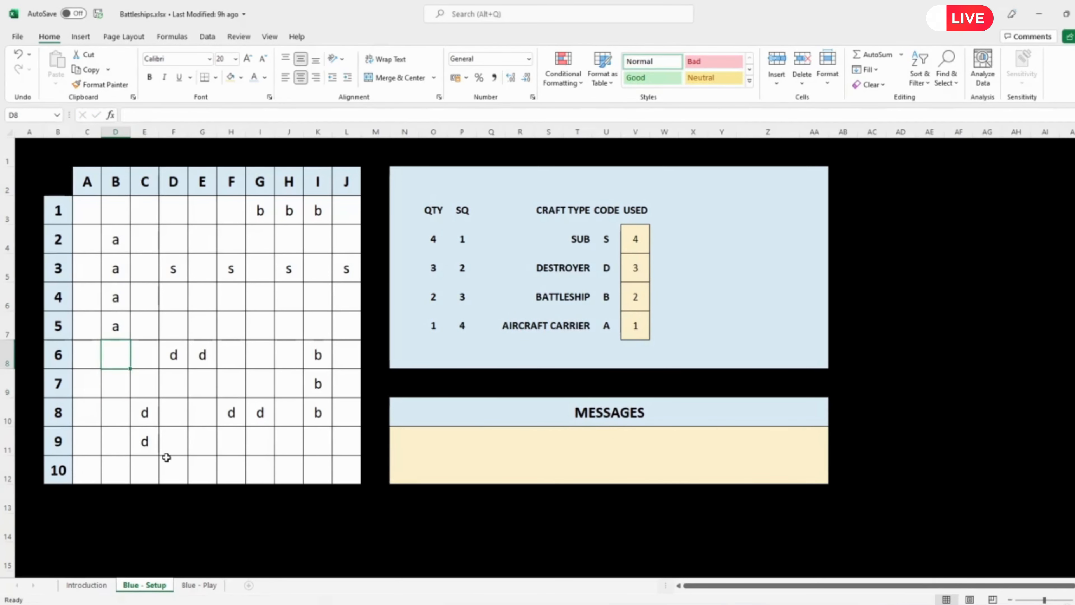
text(s)
key(Right)
key(Left)
key(Delete)
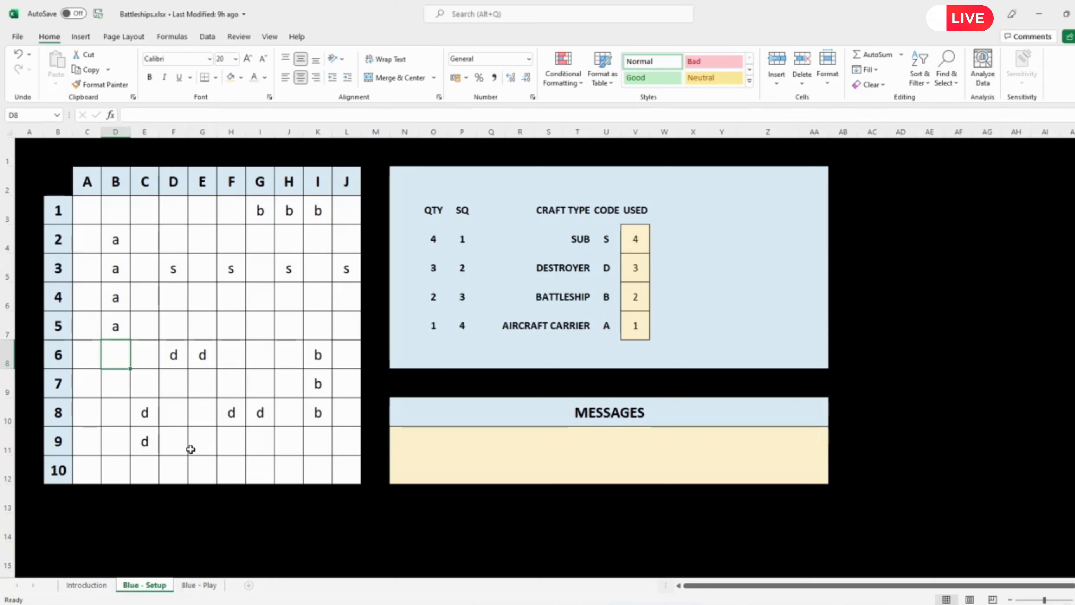
Step: Start an IF formula in the second message row, N12, testing whether the SUM of used craft V4:V7 equals 10
click(487, 461)
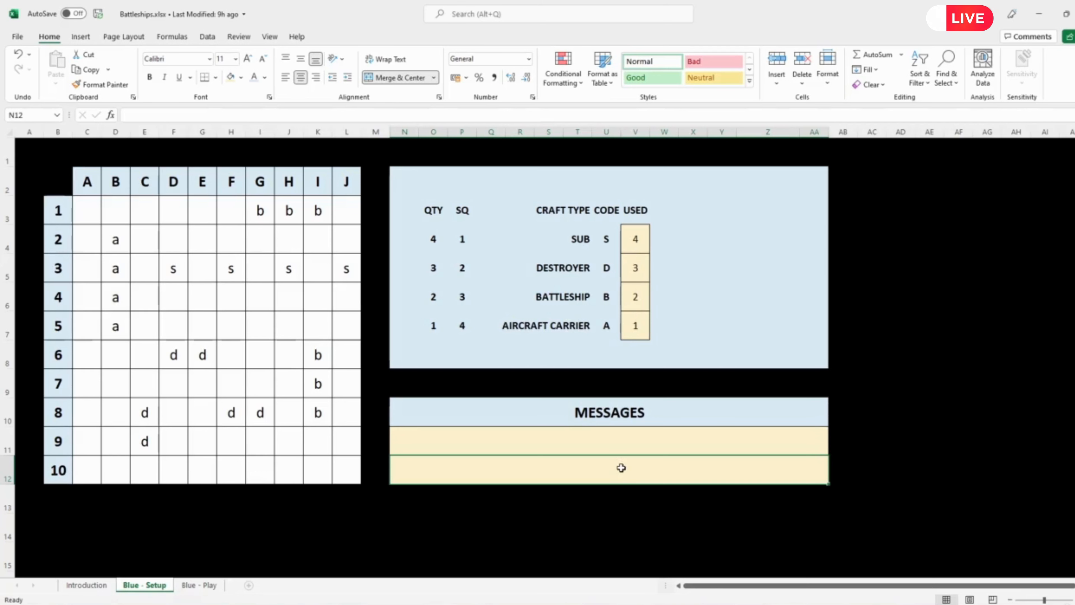
double_click(683, 470)
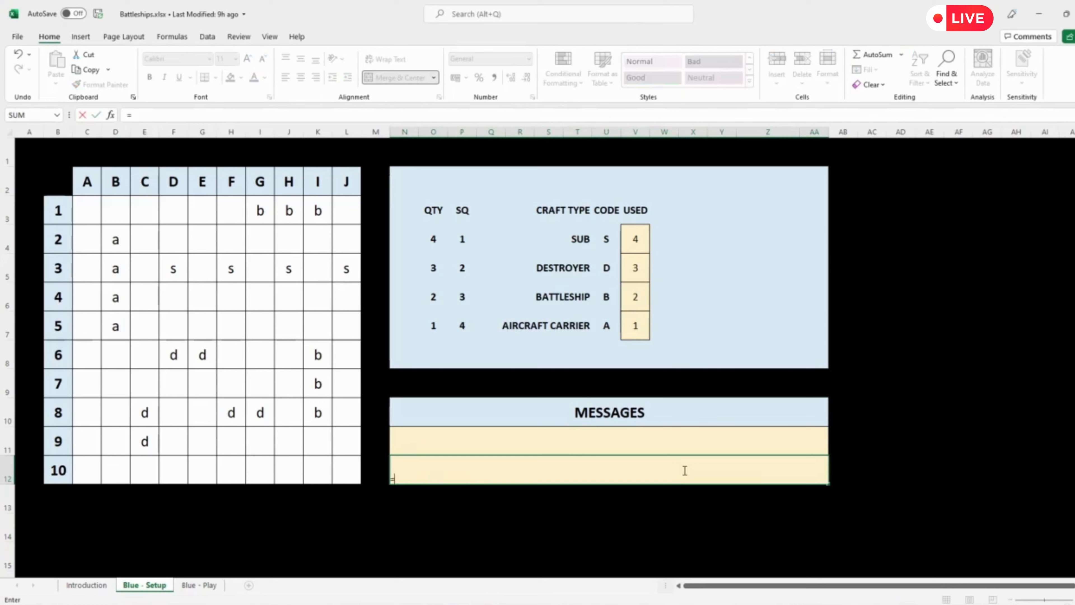
text(=if)
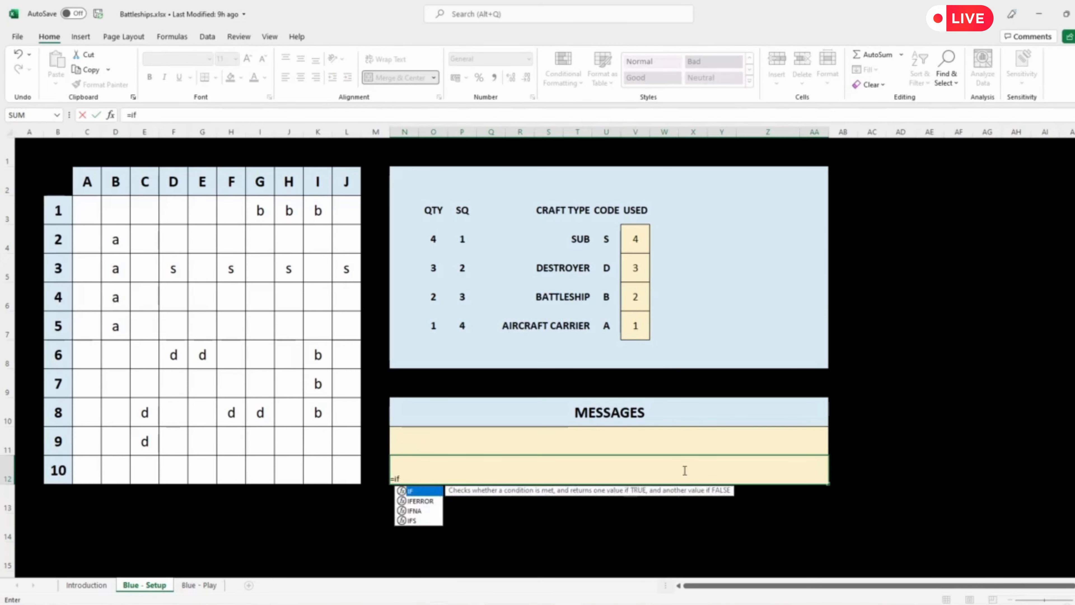
text(()
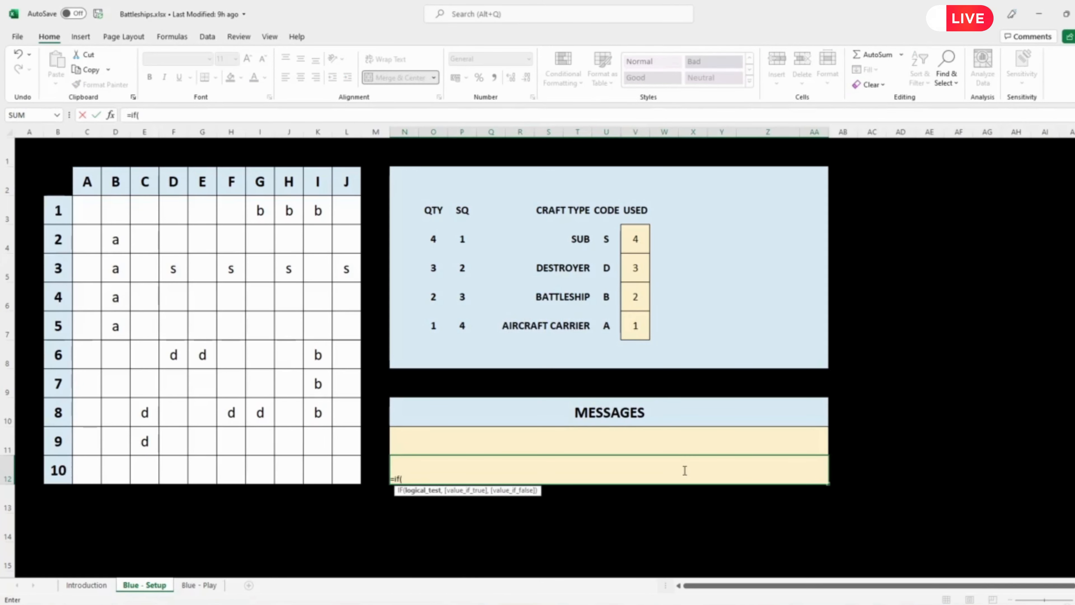
text(sum()
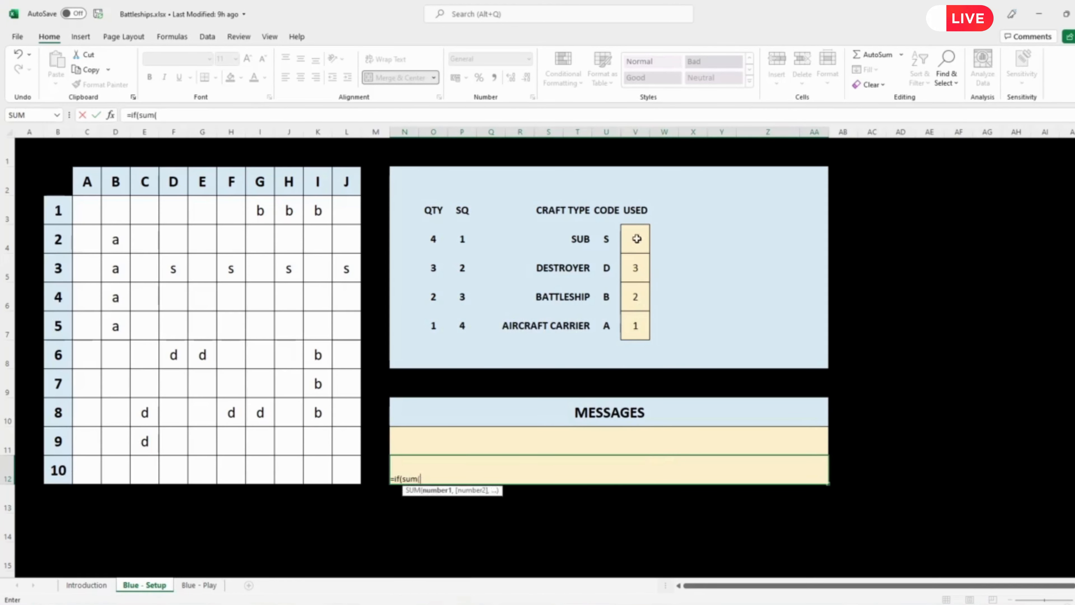
drag(635, 239, 639, 326)
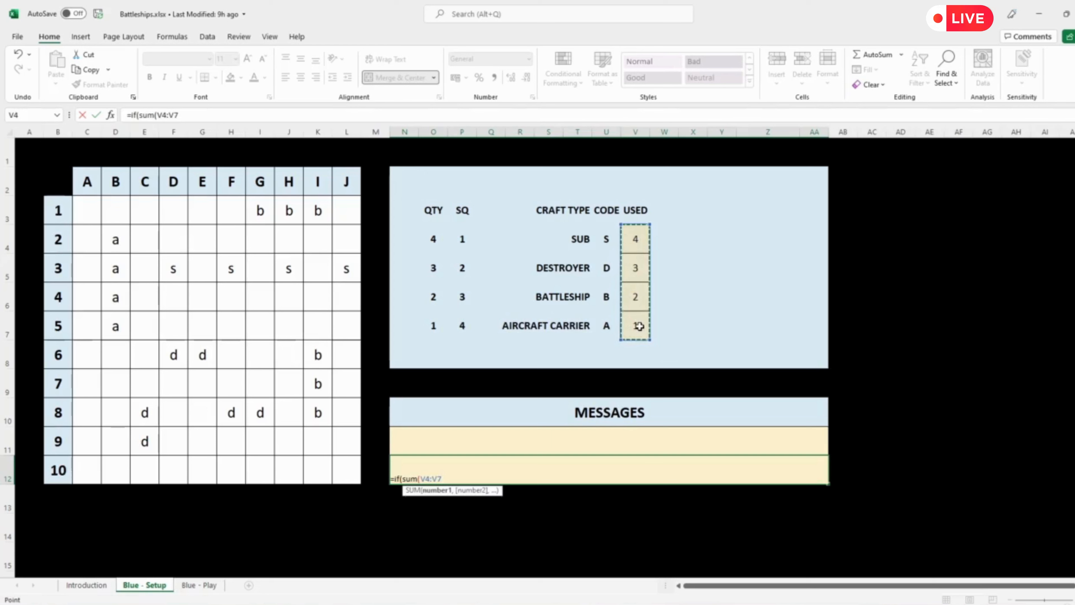
text())
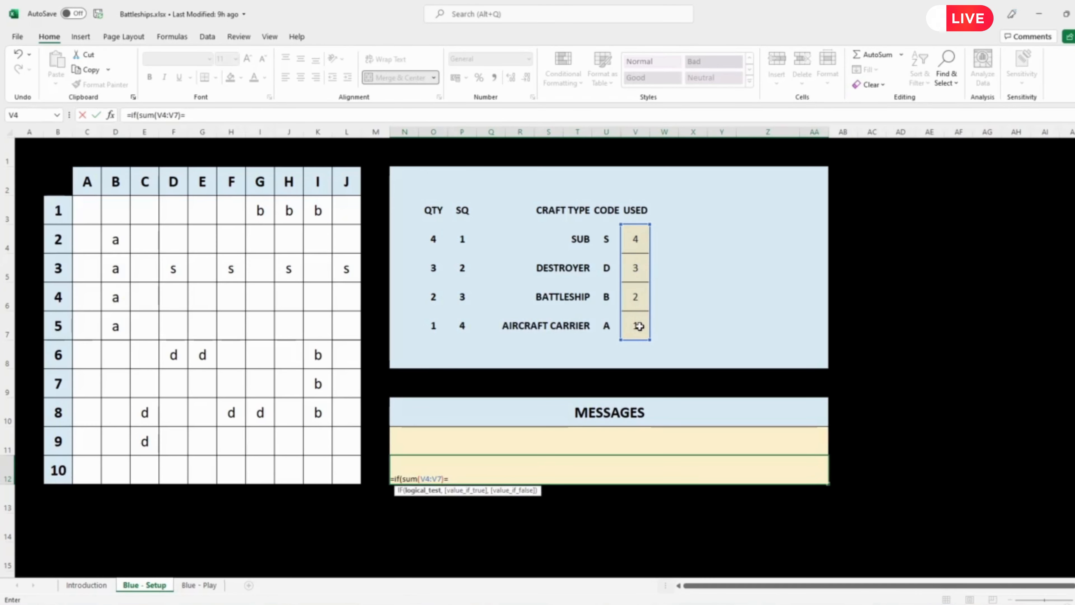
text(=10,)
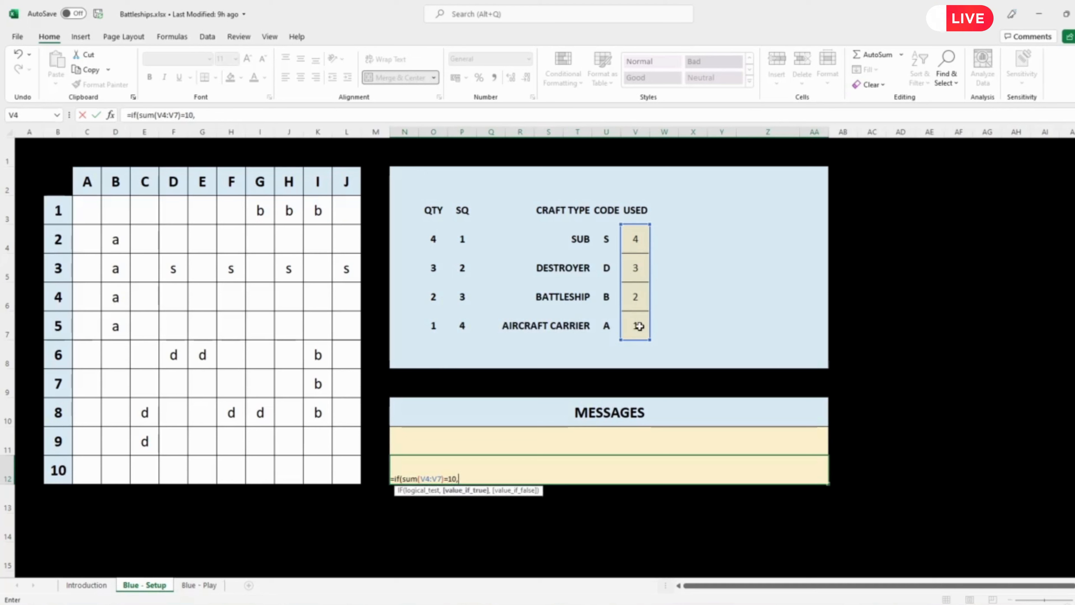
text(")
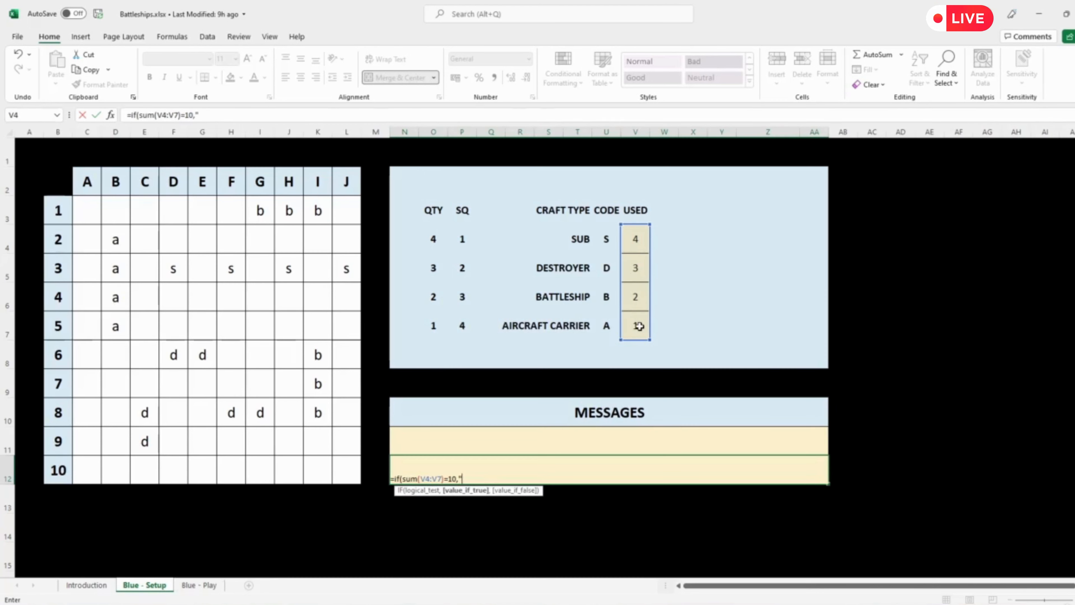
text(You're ready )
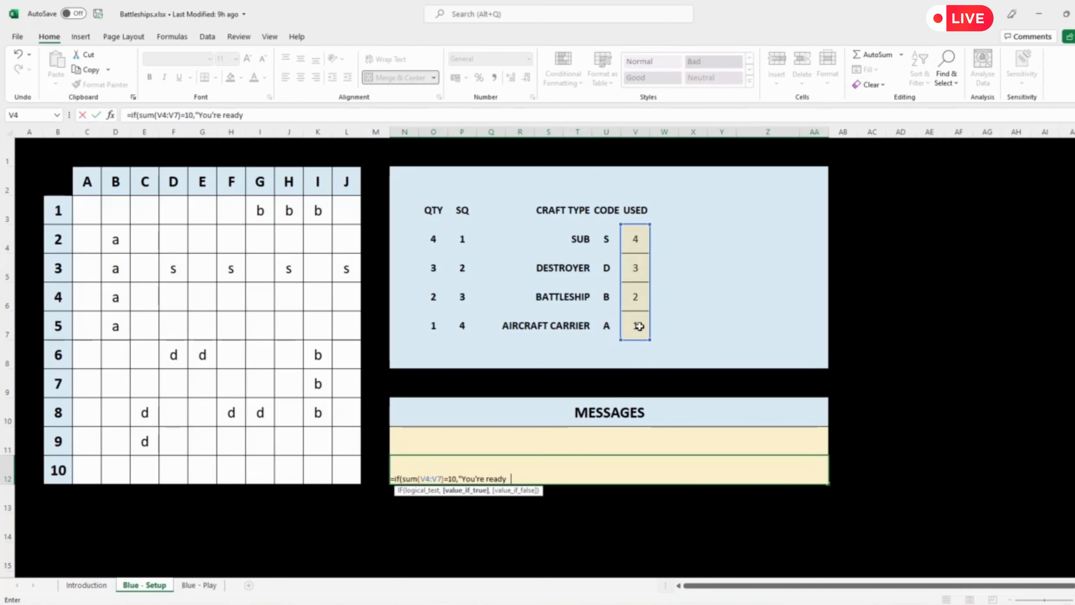
text(to begin playing)
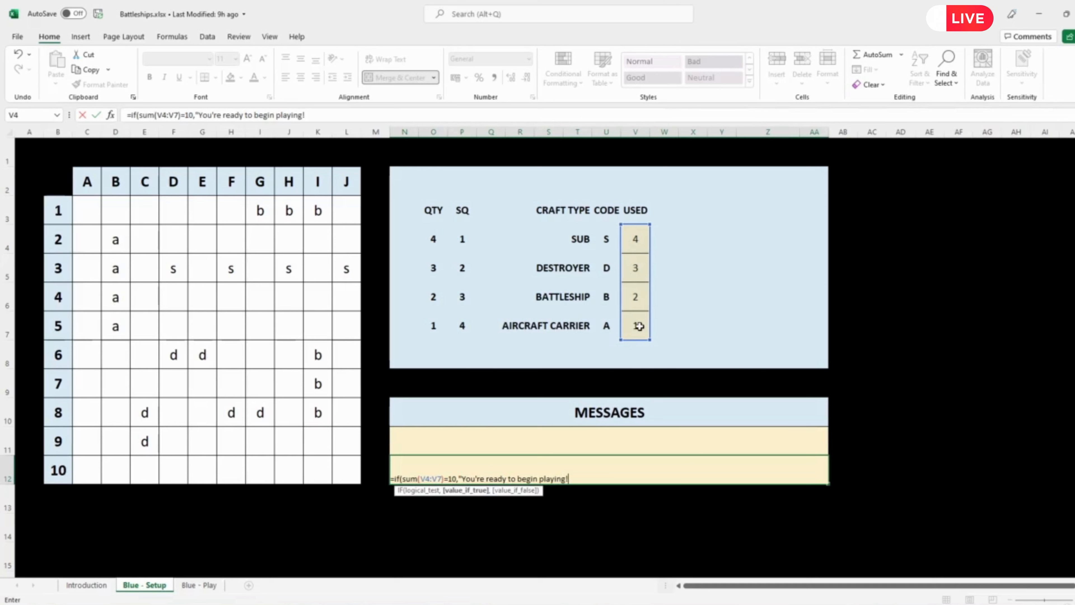
text(!",)
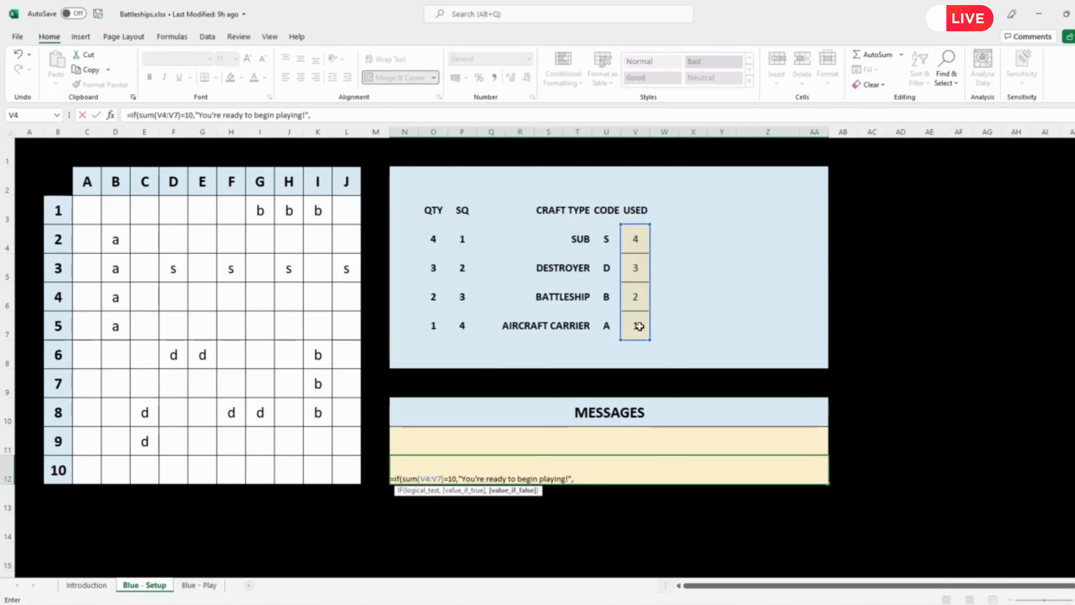
text(""))
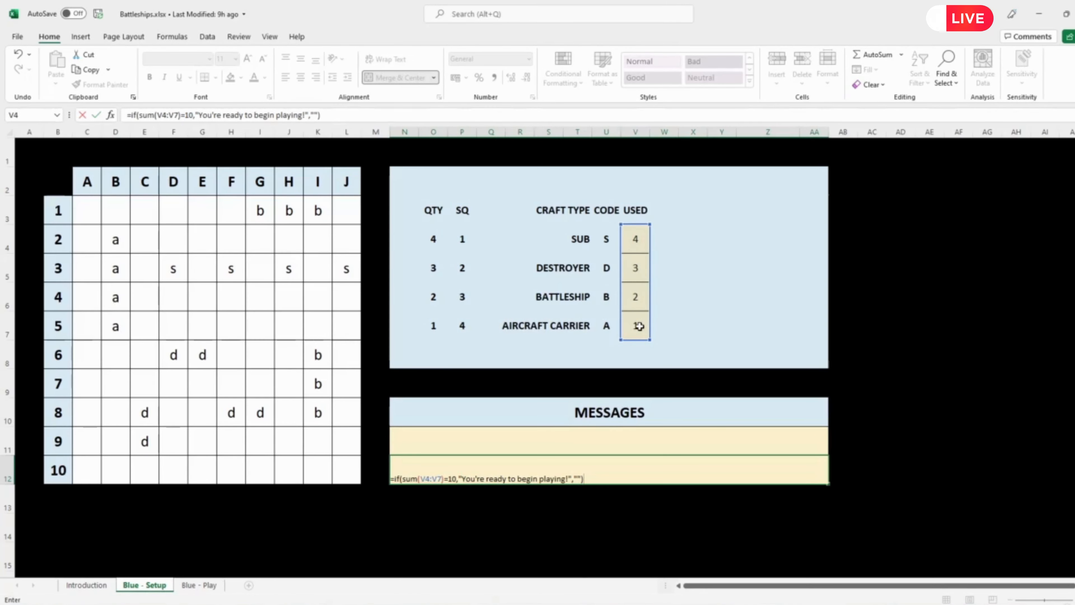
Step: Complete the N12 formula with "You're ready to begin playing!" as the true result and an empty string as the false result
key(Return)
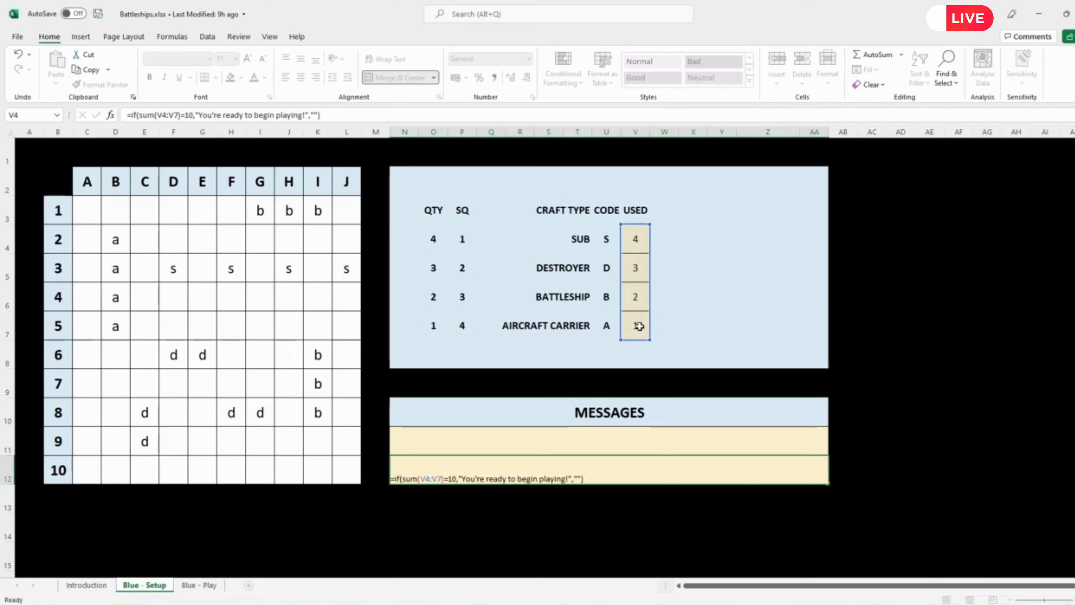
Step: Align the ready message in N12 vertically to the middle of its row
click(661, 476)
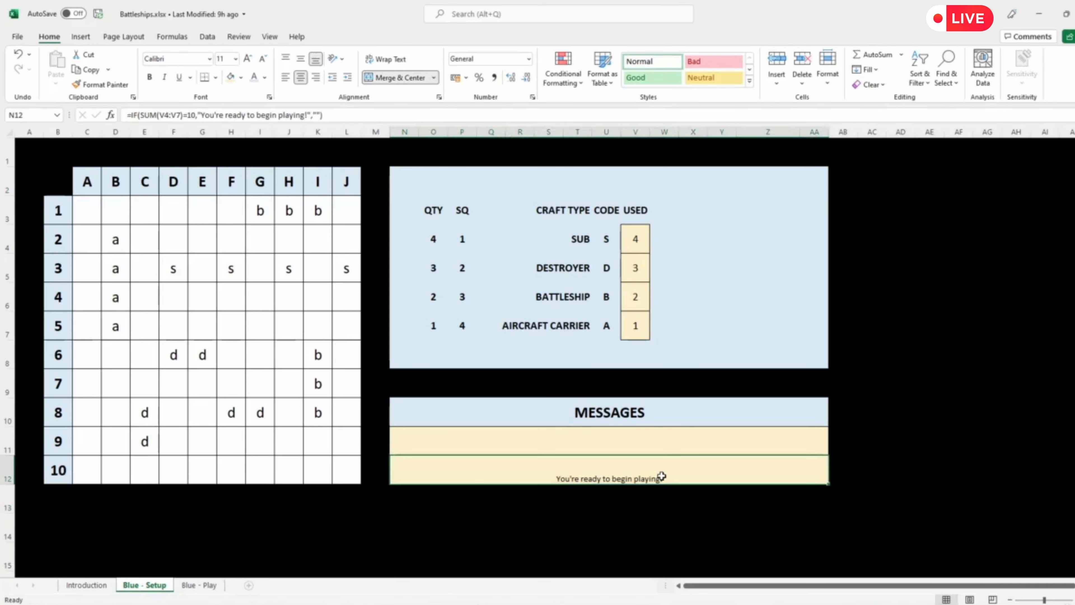
click(298, 62)
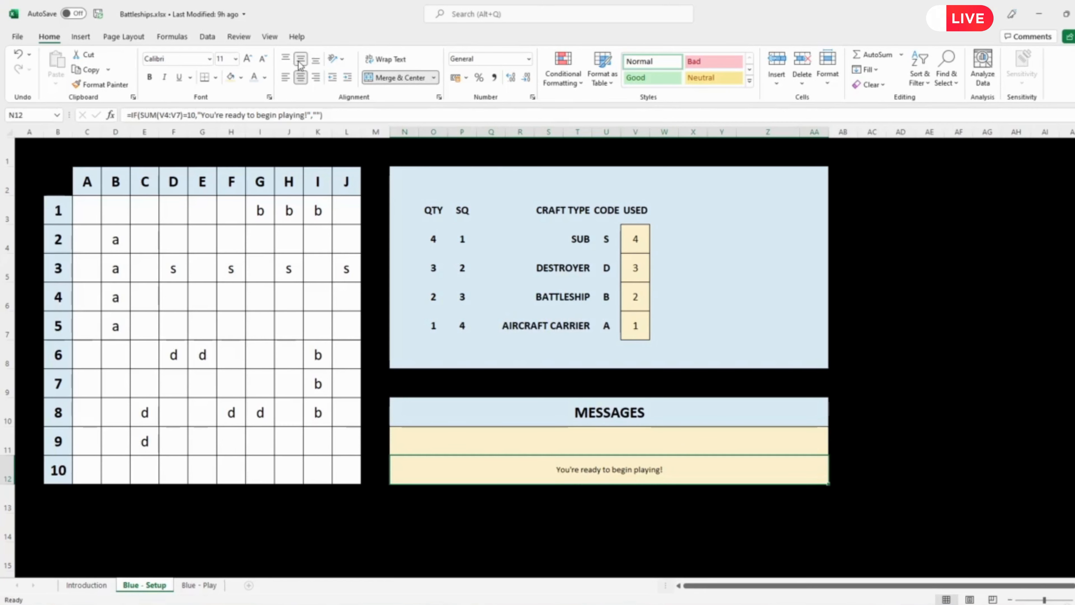
Step: Format the ready message in N12 with the standard blue font color and size 22
click(265, 77)
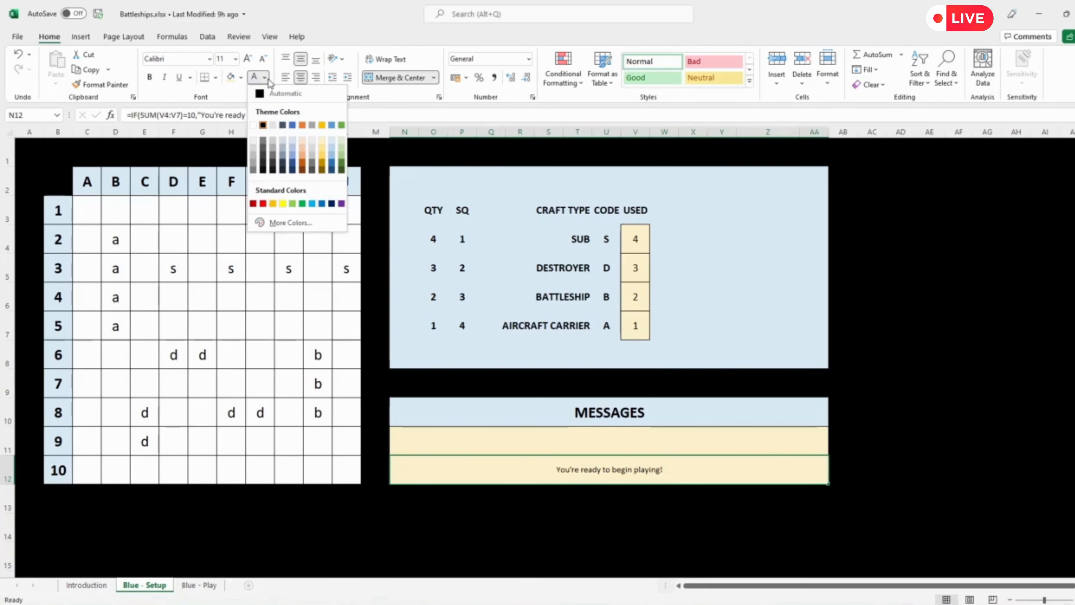
click(322, 204)
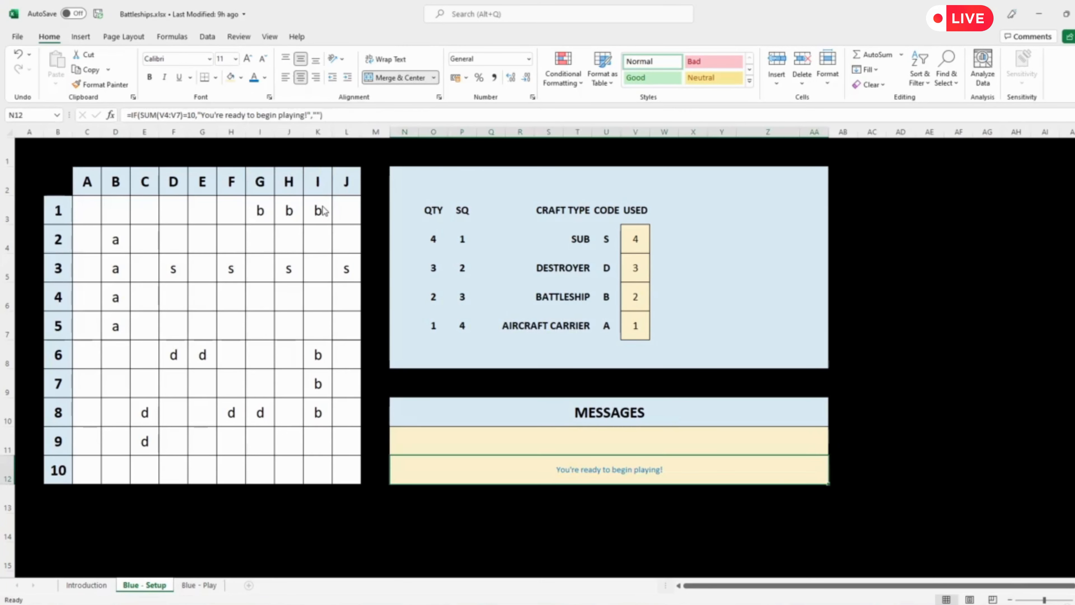
click(236, 59)
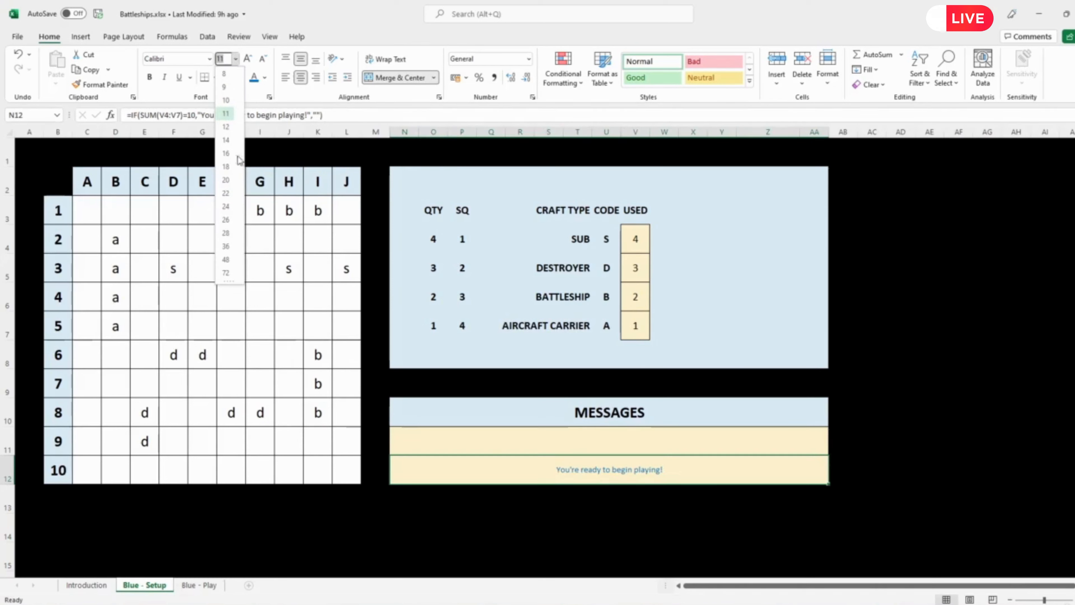
click(225, 193)
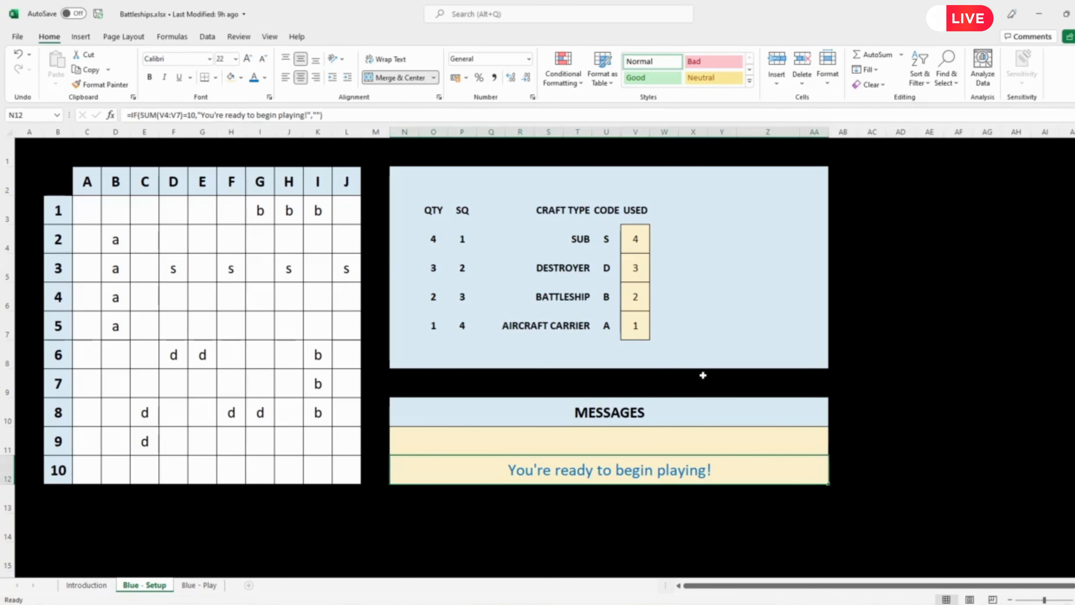
click(953, 412)
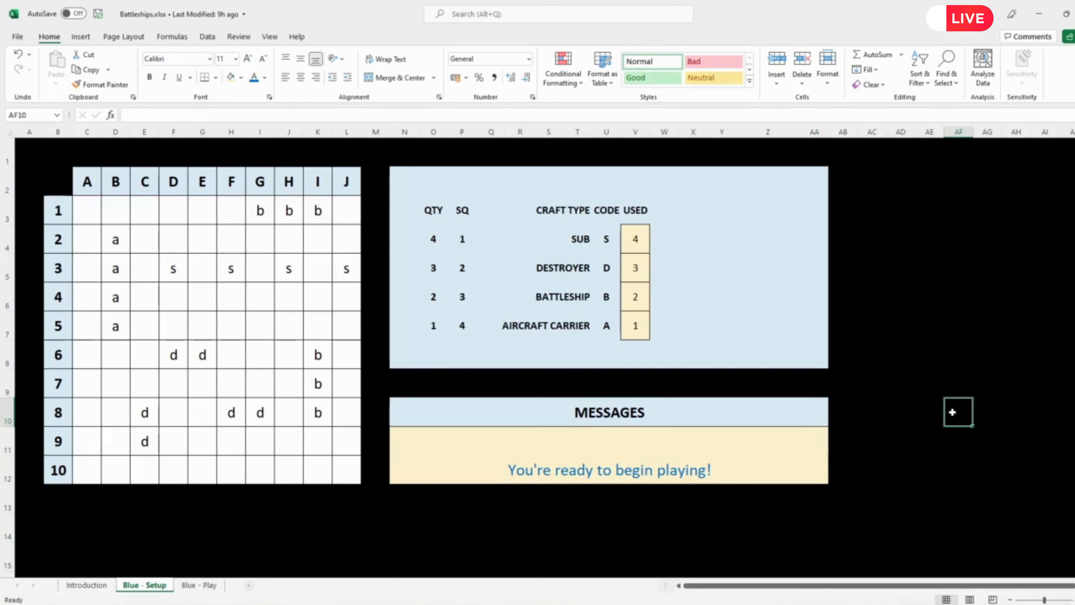
Step: Clear all craft codes from the board squares A1 to J10
drag(87, 209, 345, 465)
key(Delete)
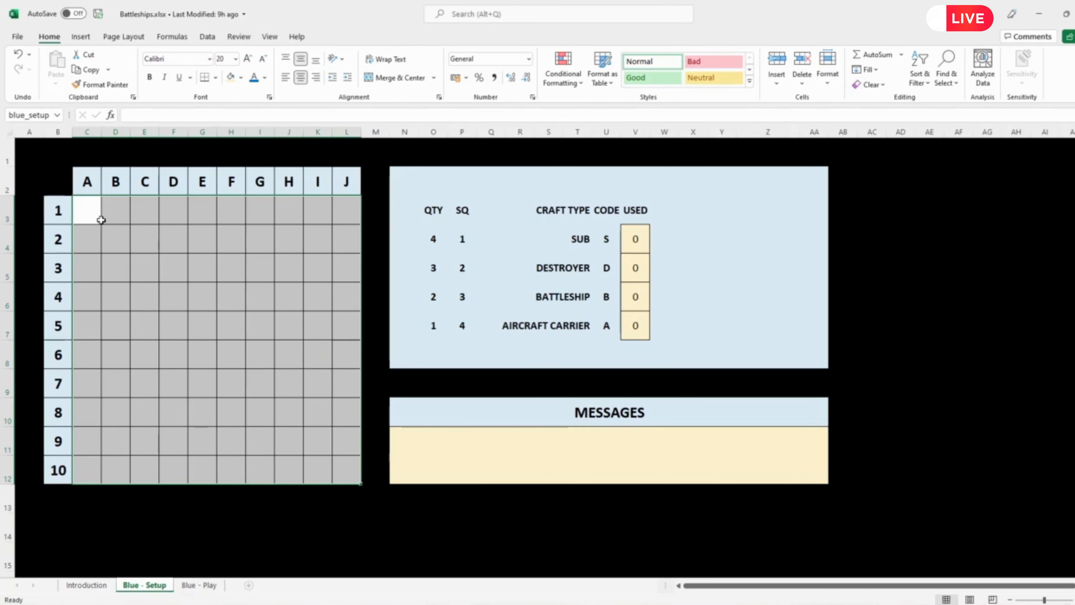
click(112, 238)
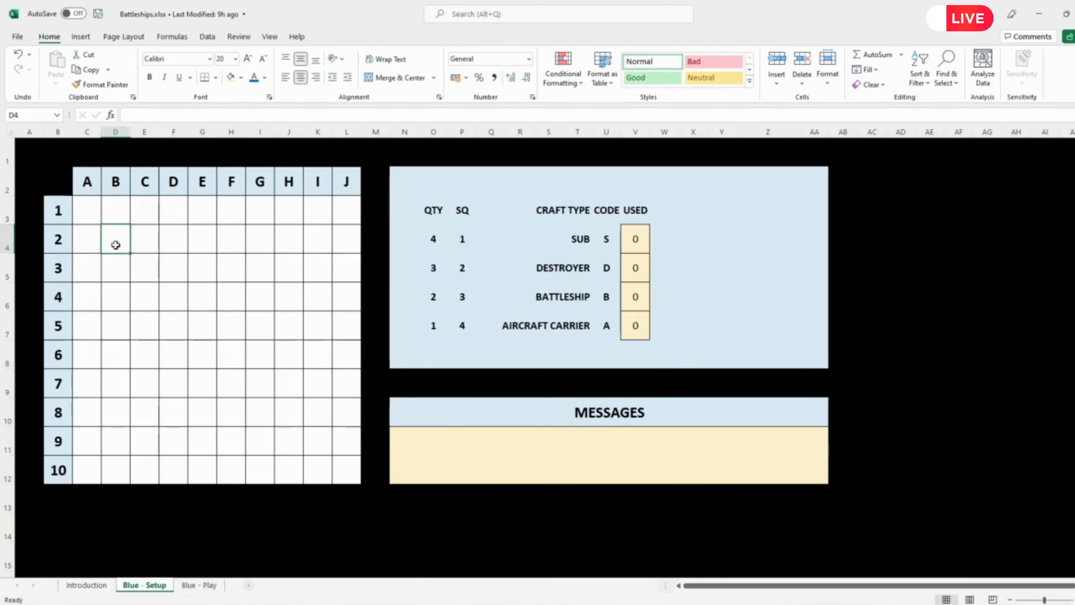
click(892, 383)
click(790, 347)
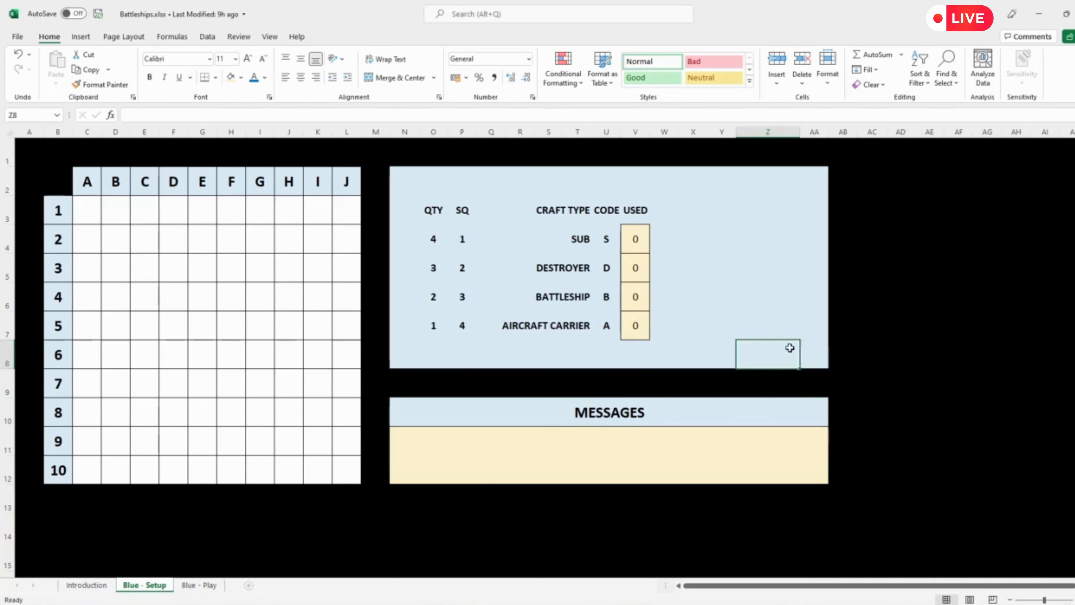
click(725, 274)
click(872, 297)
Step: Turn off the Locked protection setting for all the board squares in the blue_setup range
drag(90, 214, 343, 463)
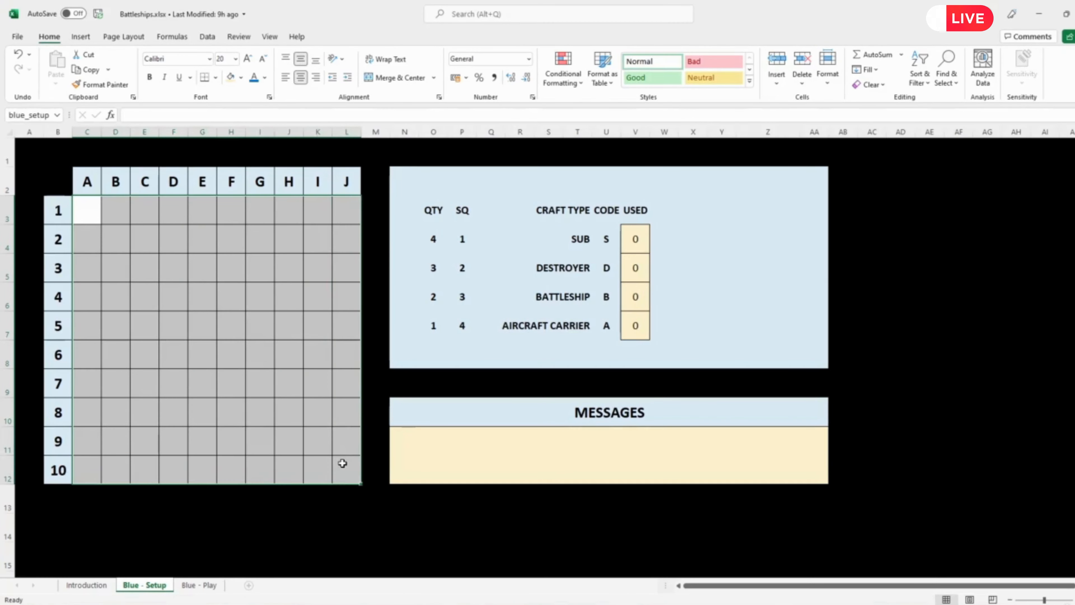
right_click(245, 376)
click(291, 320)
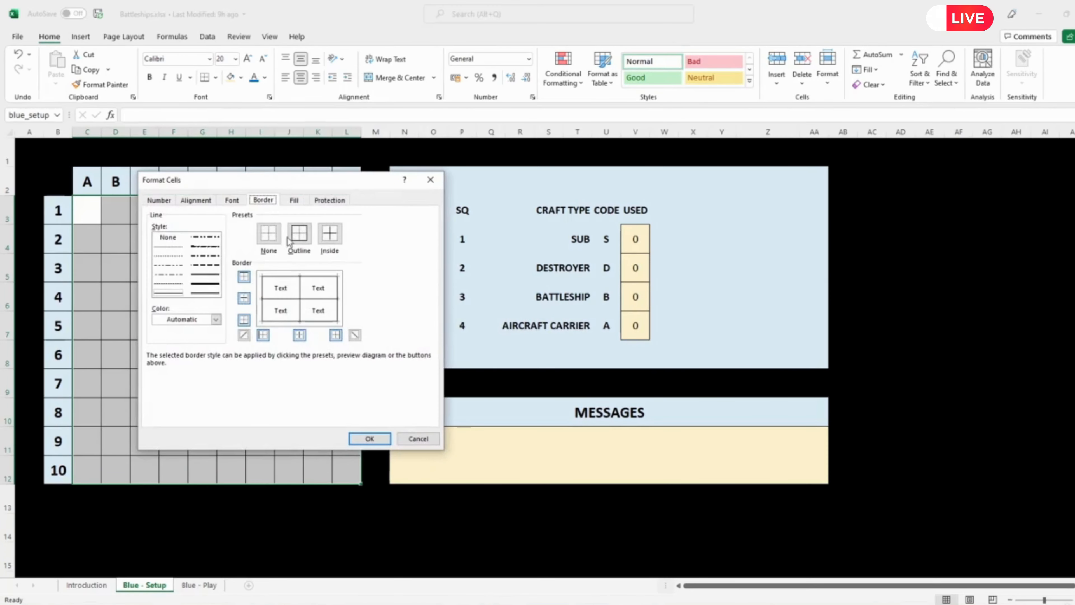
click(329, 200)
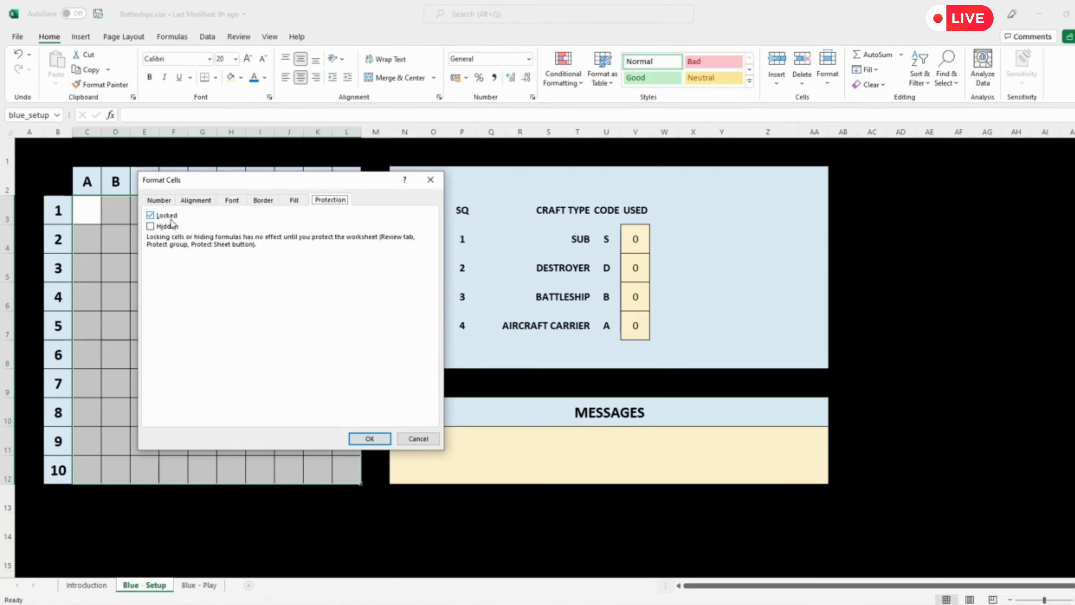
click(151, 216)
click(375, 441)
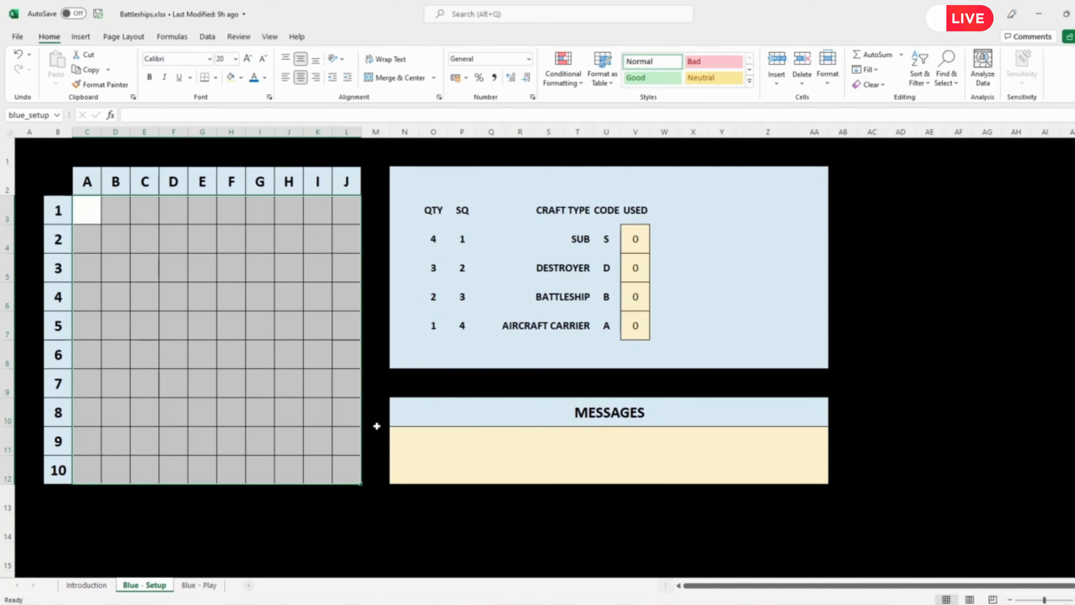
Step: Protect the sheet without a password, allowing only unlocked cells to be selected, and try selecting several board squares
click(240, 37)
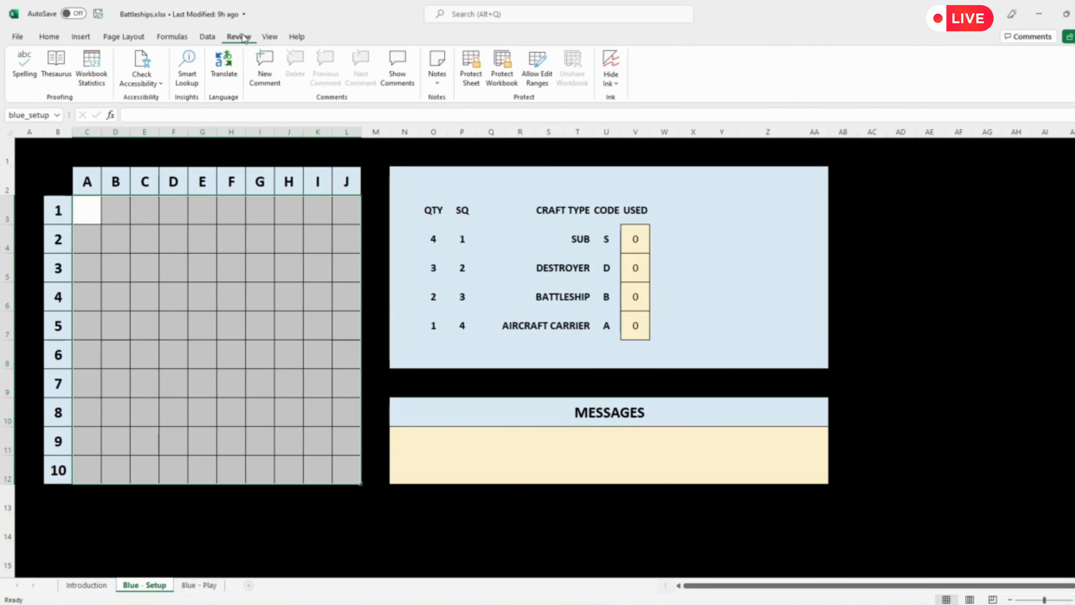
click(474, 77)
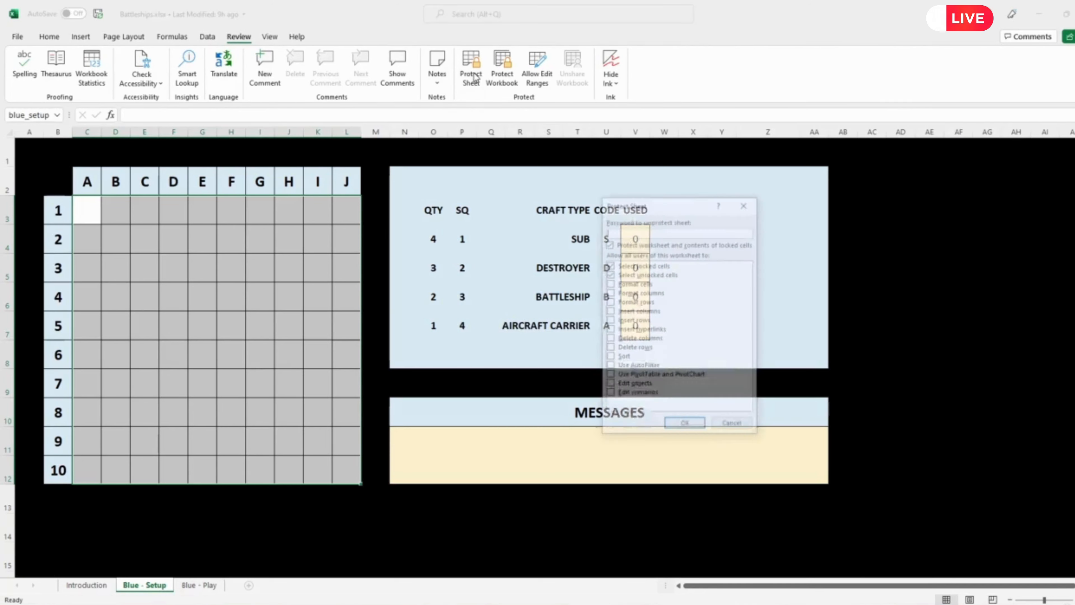
click(609, 265)
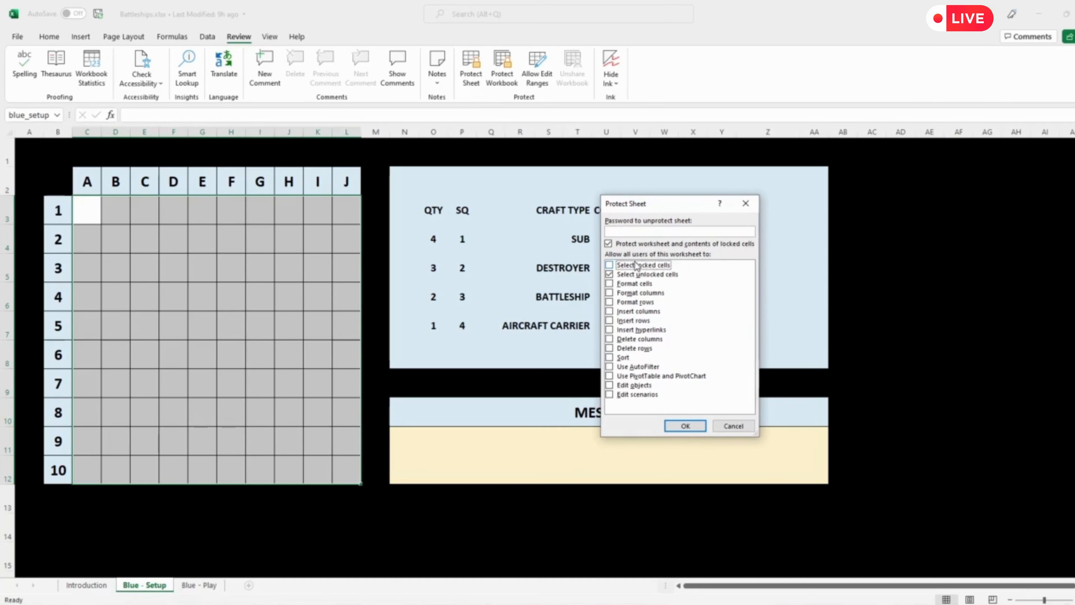
click(686, 426)
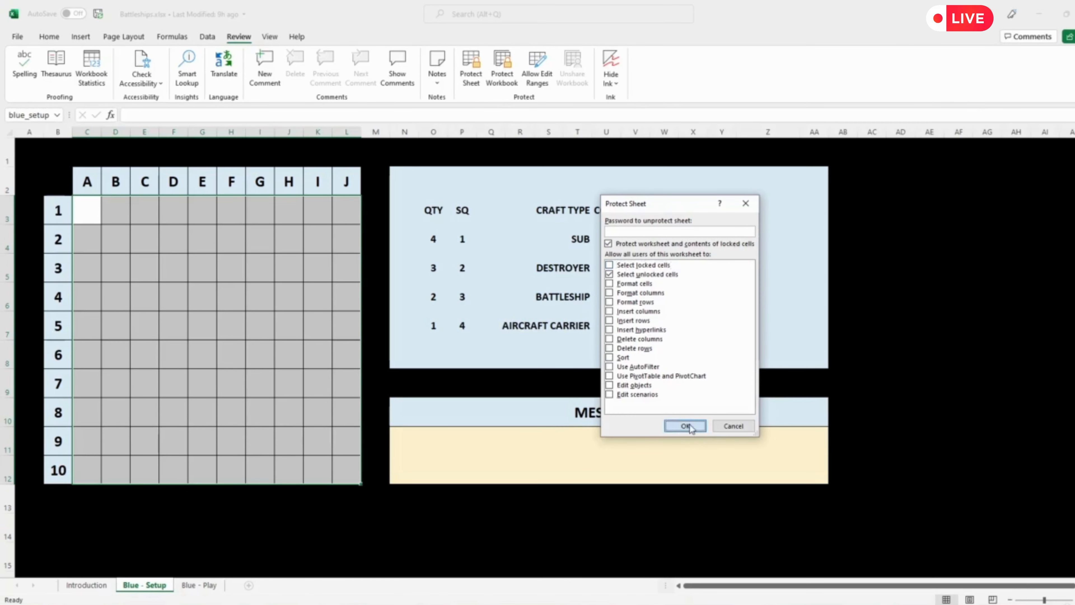
click(194, 361)
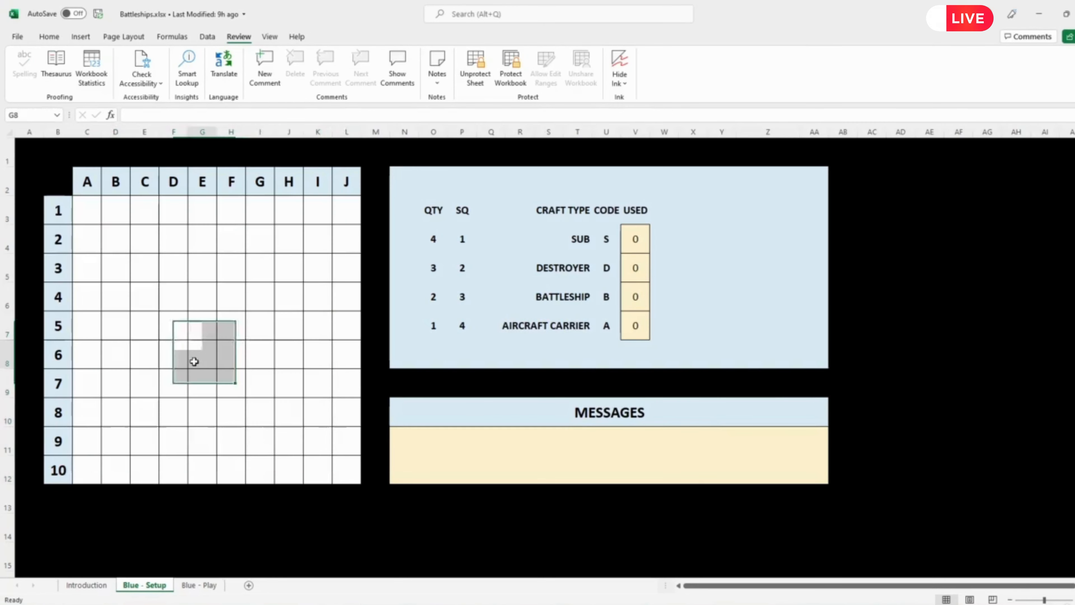
click(254, 314)
click(280, 260)
click(307, 237)
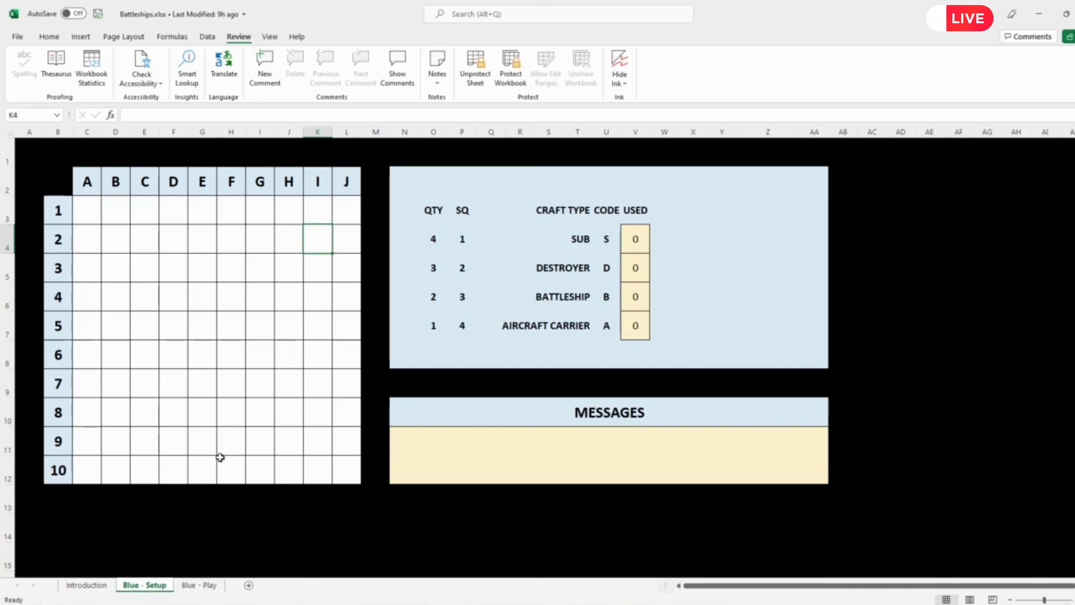
Step: Create a copy of the Blue - Setup sheet at the end of the workbook
right_click(149, 587)
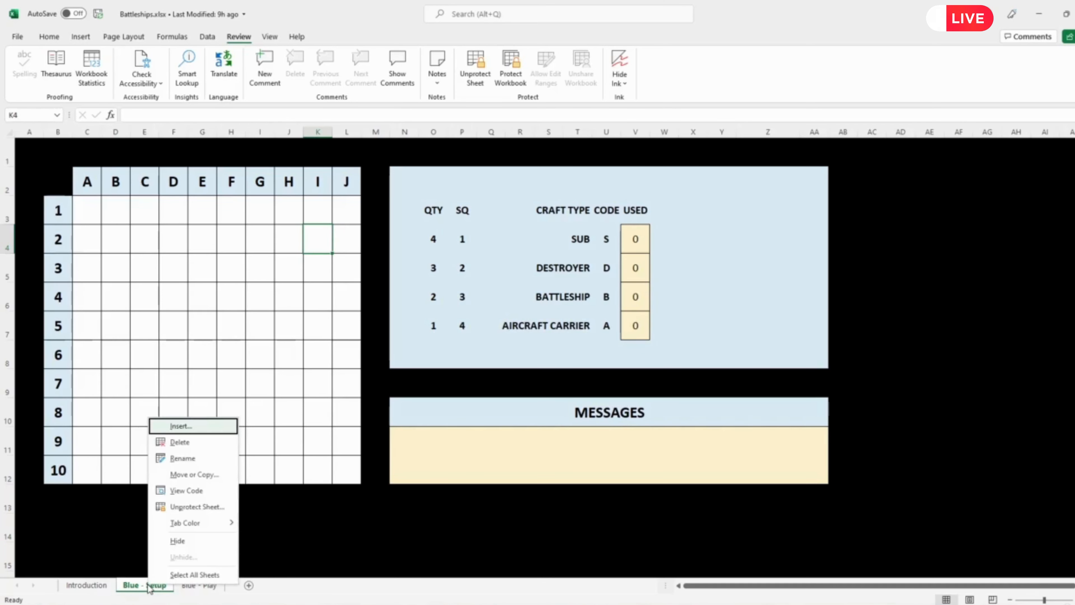
click(182, 474)
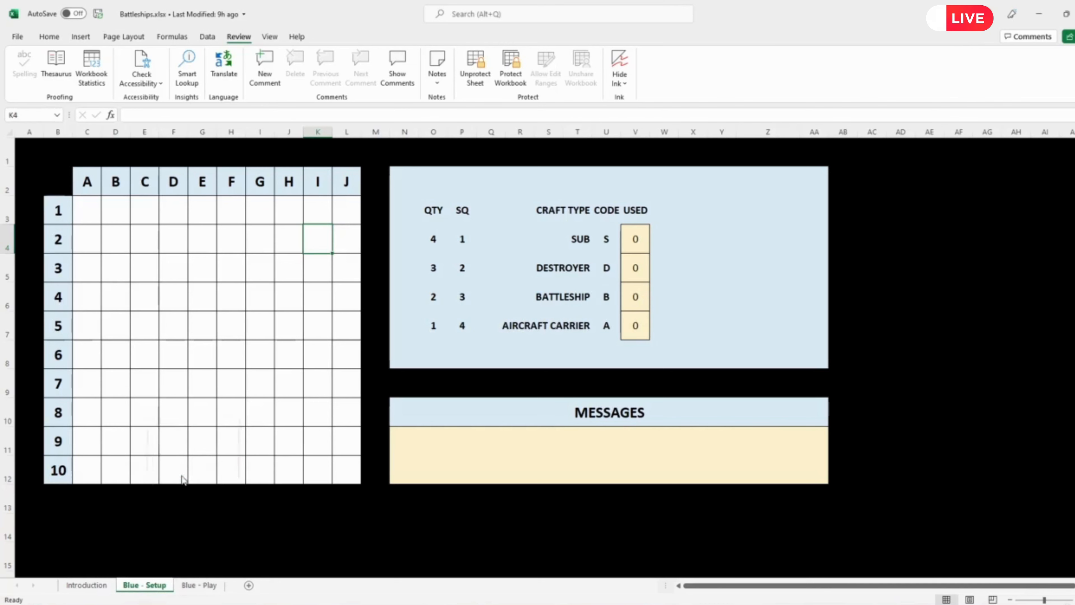
click(123, 494)
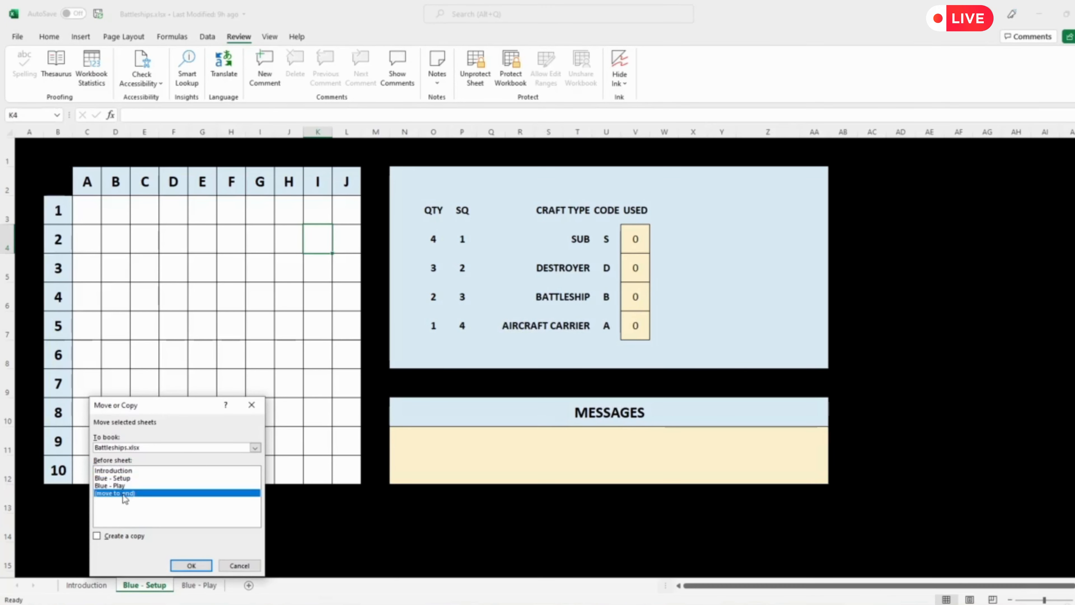
click(97, 536)
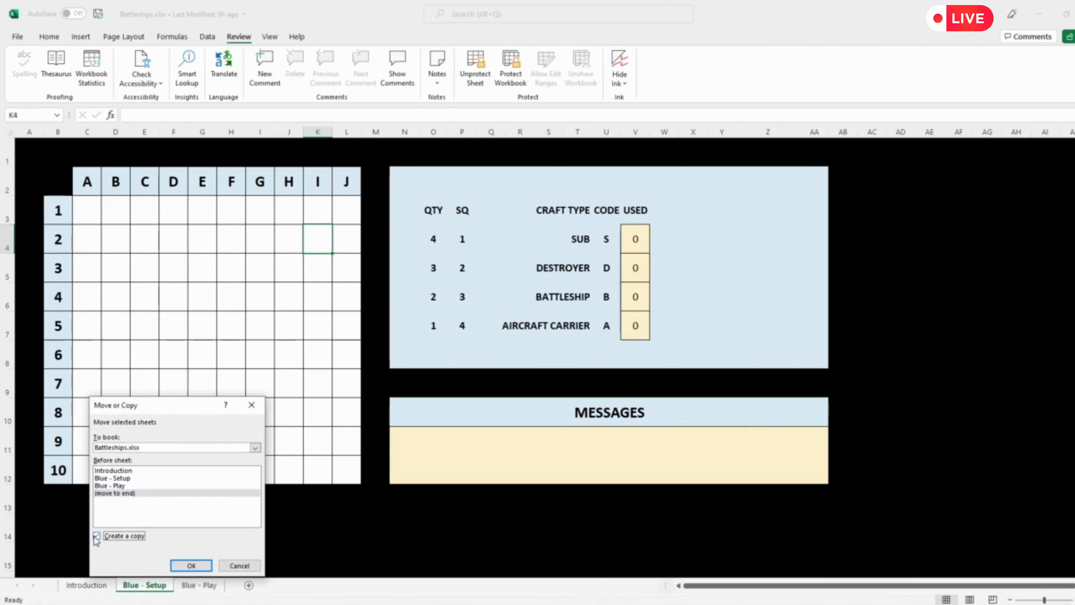
click(190, 566)
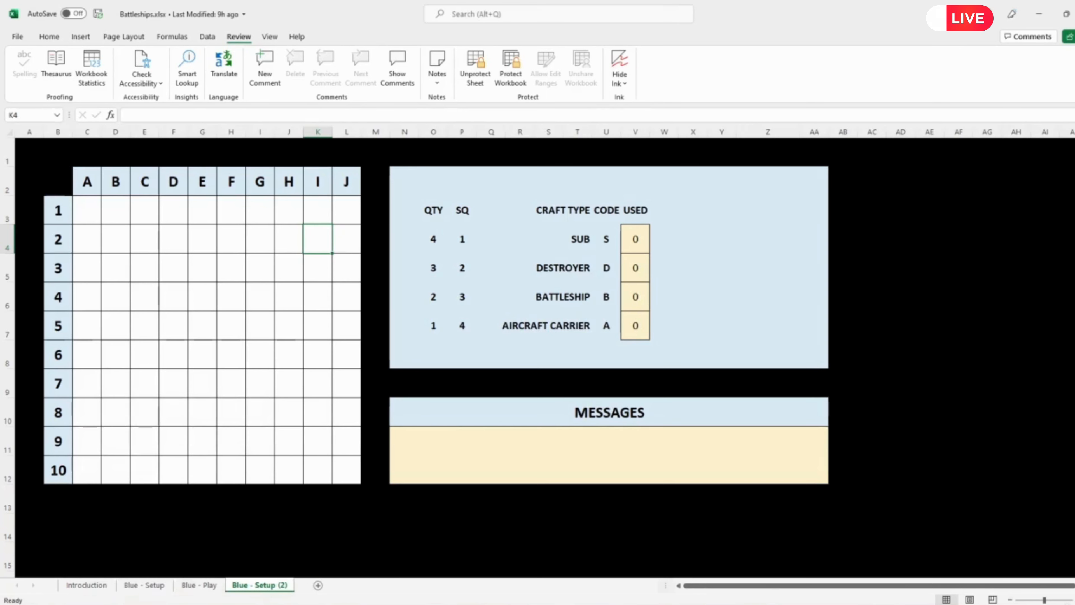
Step: Rename the copied sheet as Green - Setup
double_click(259, 585)
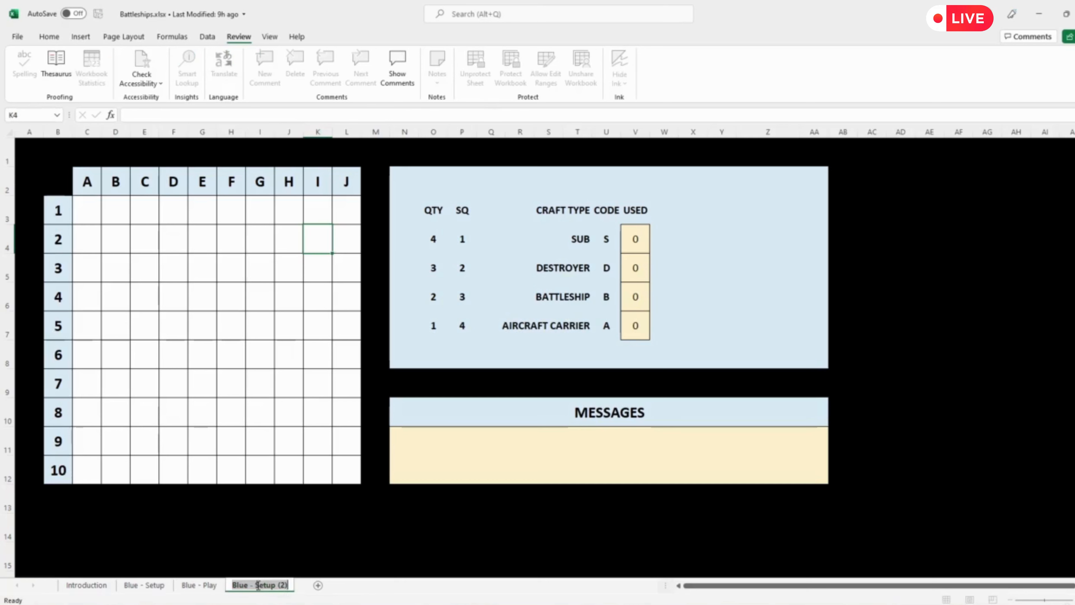
click(283, 585)
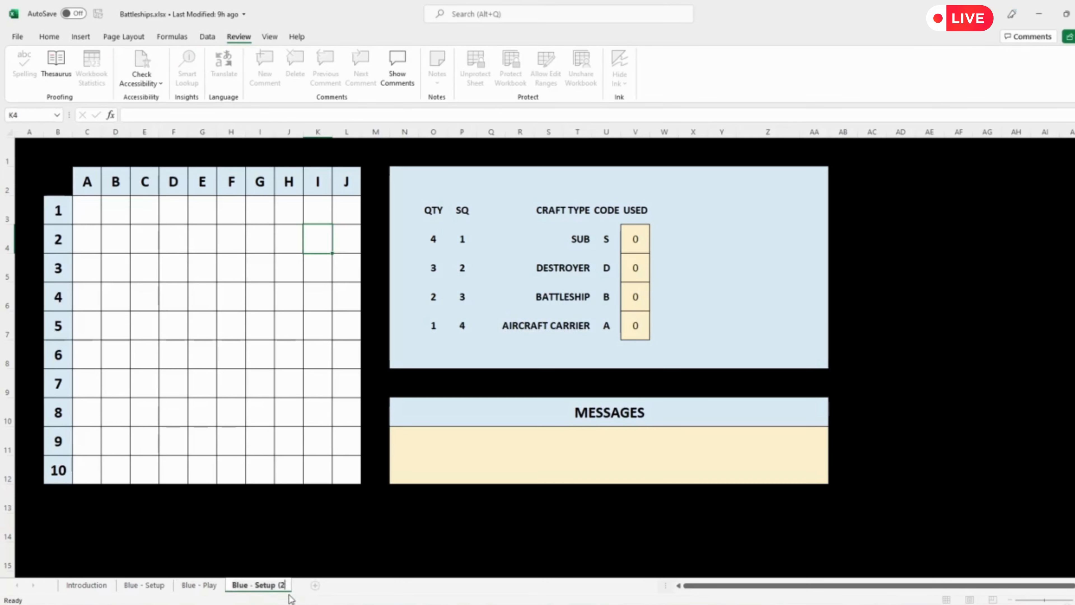
key(BackSpace)
key(Home)
key(Delete)
key(Delete)
key(Delete)
key(Delete)
text(Green)
key(Return)
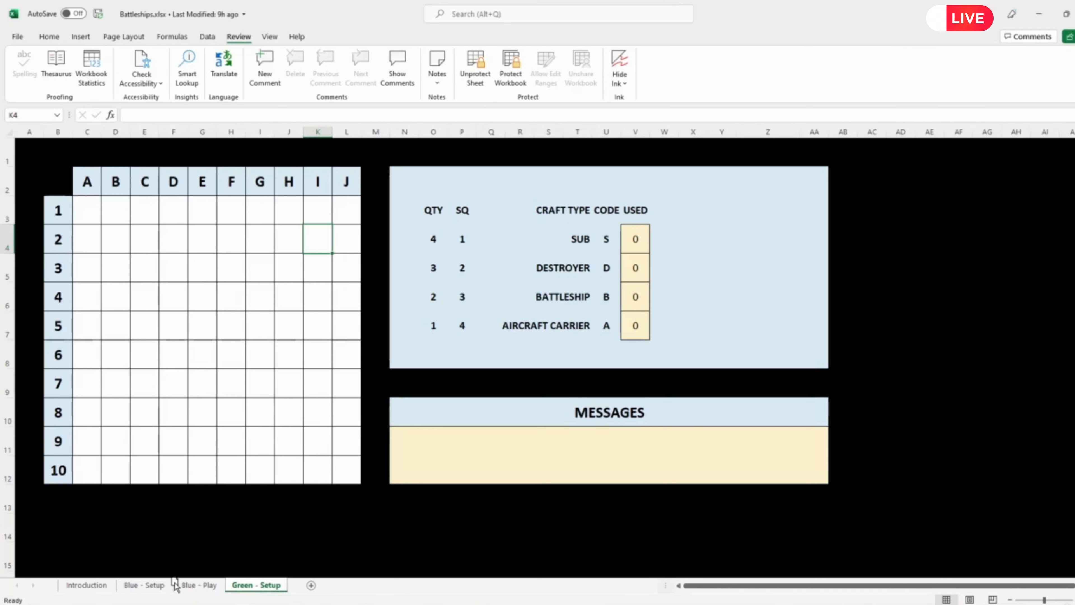
Step: Move the Green - Setup sheet in front of Blue - Play and remove its sheet protection
drag(174, 582, 175, 582)
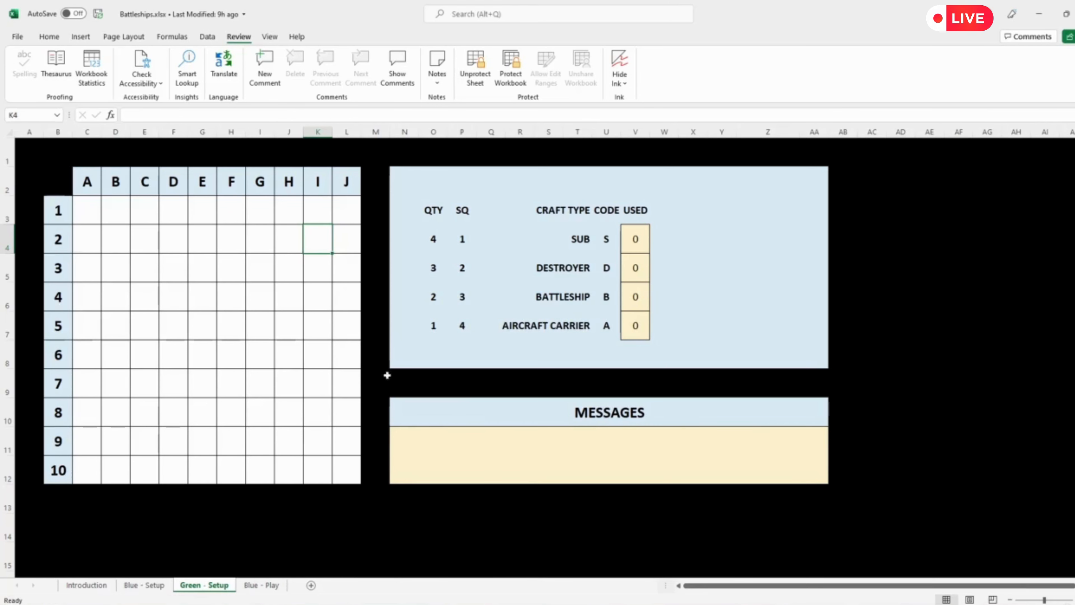
click(470, 69)
click(103, 180)
drag(103, 180, 348, 178)
click(49, 37)
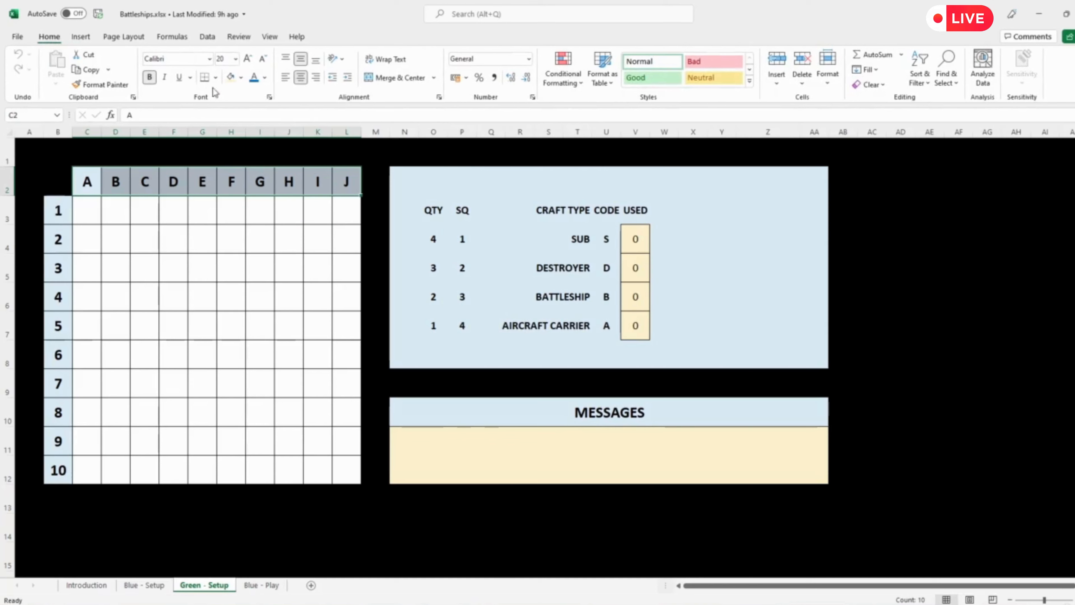
click(264, 78)
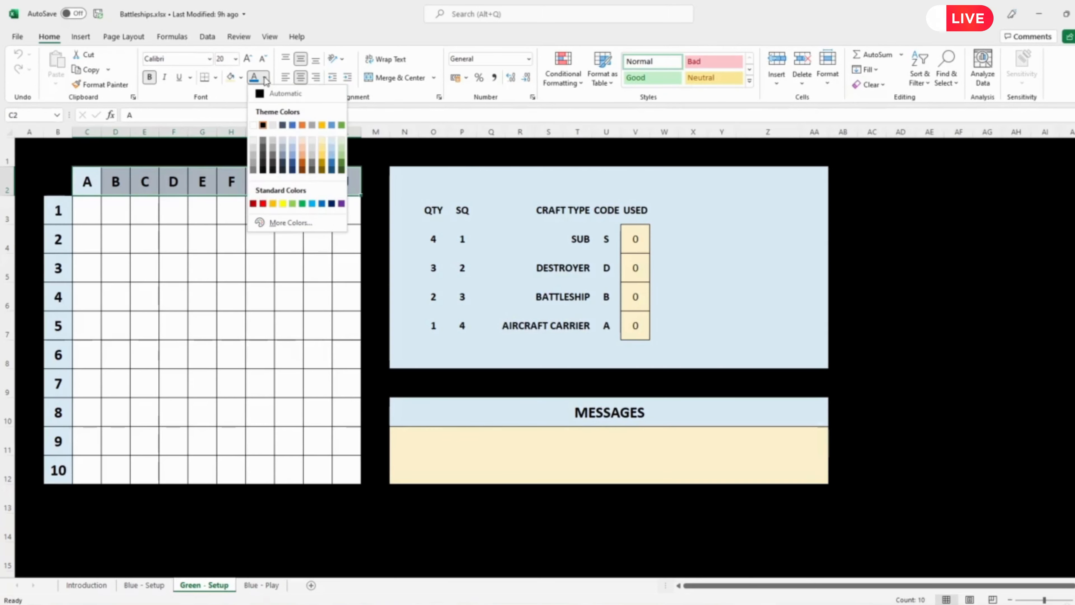
click(342, 143)
click(144, 267)
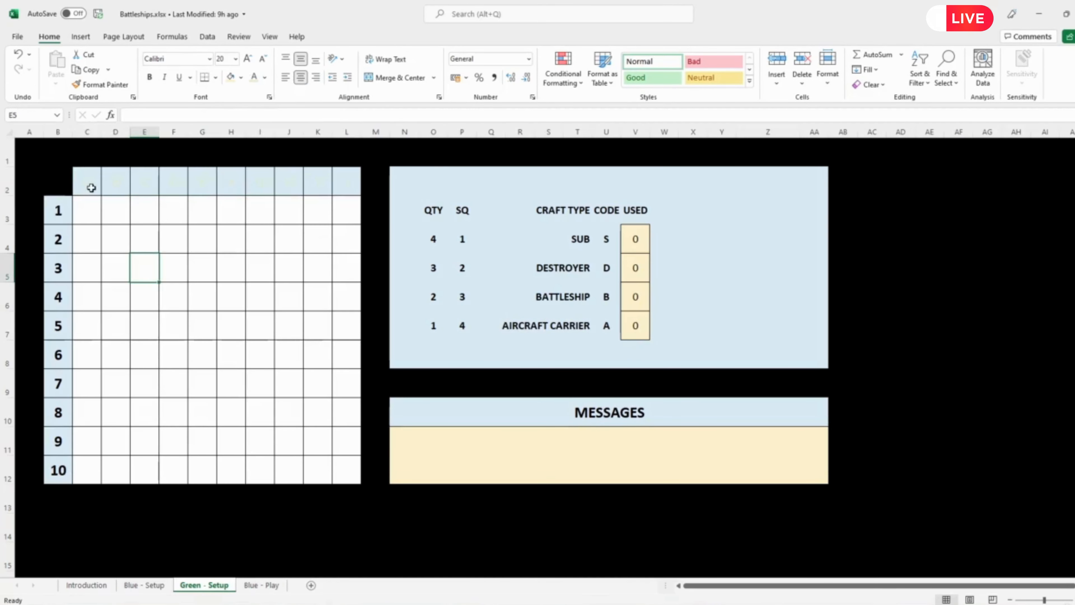
drag(91, 188, 343, 187)
click(265, 78)
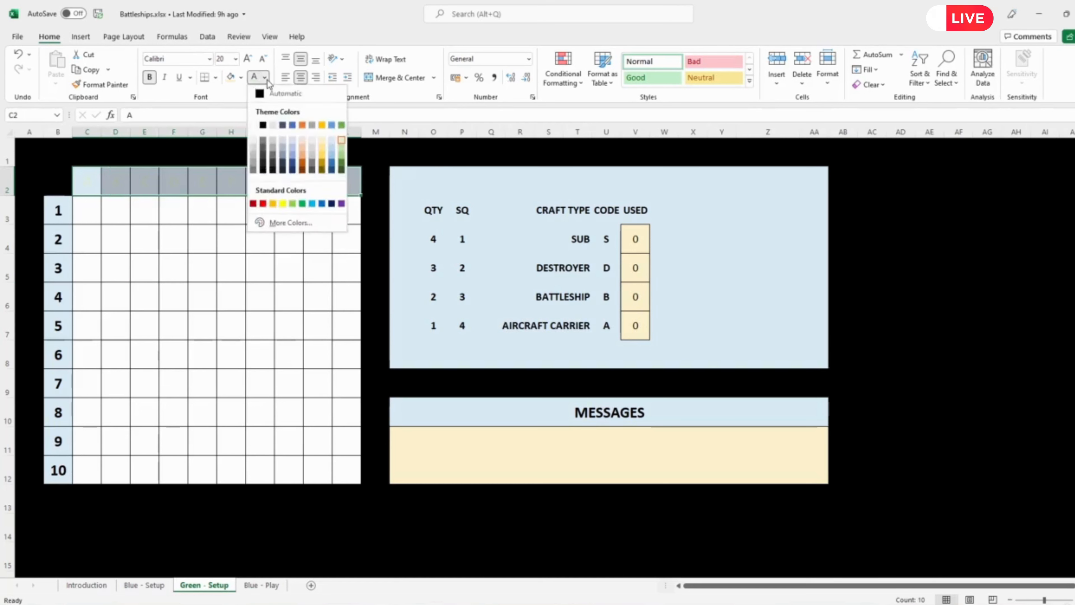
click(280, 93)
Step: Fill the board's column headings A to J and row headings 1 to 10 with the lightest theme green
click(241, 77)
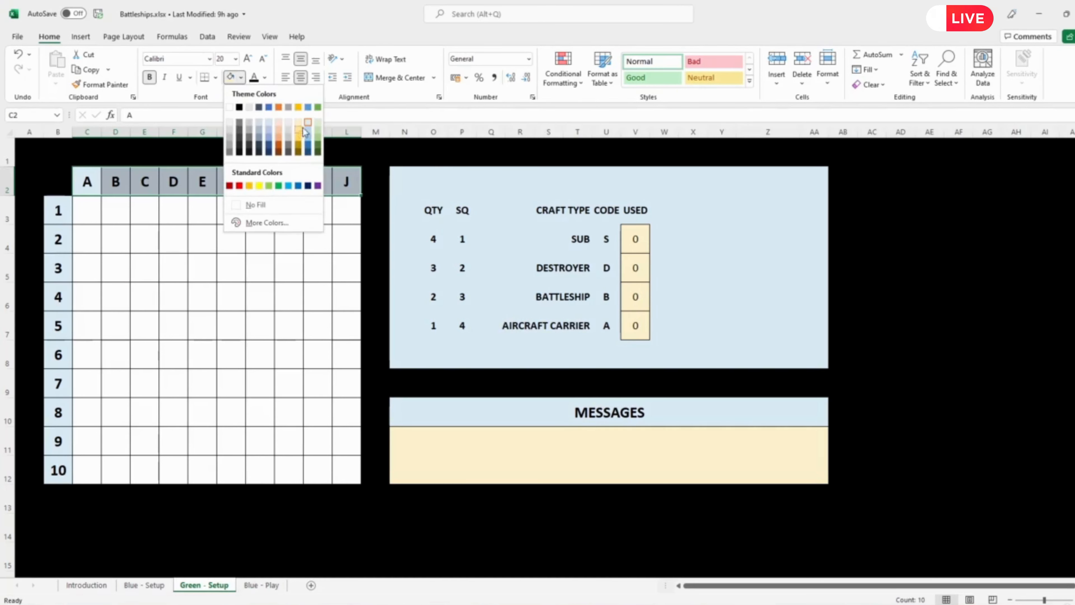
click(318, 122)
drag(59, 211, 59, 470)
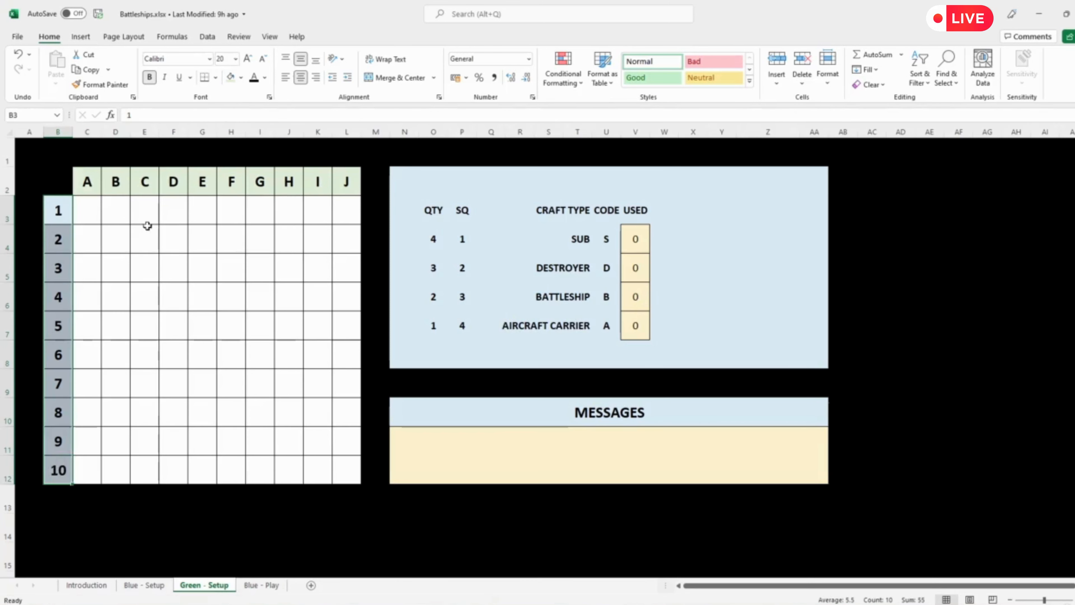
click(231, 79)
Step: Fill the whole craft list panel N2:AA8 and the MESSAGES heading with the same light green as the board headings
drag(398, 177, 814, 355)
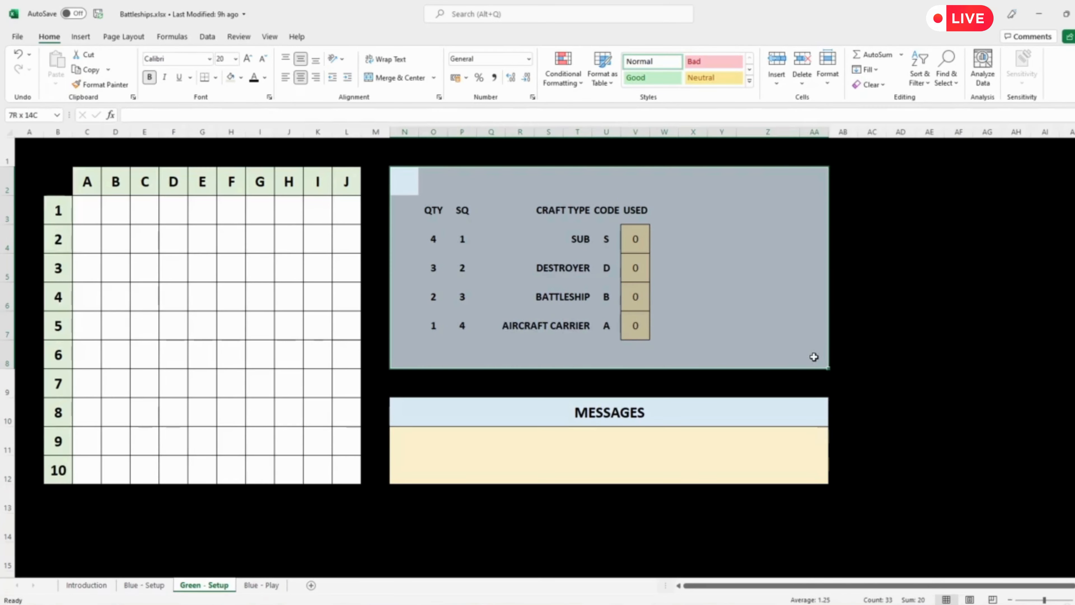
click(231, 80)
click(398, 413)
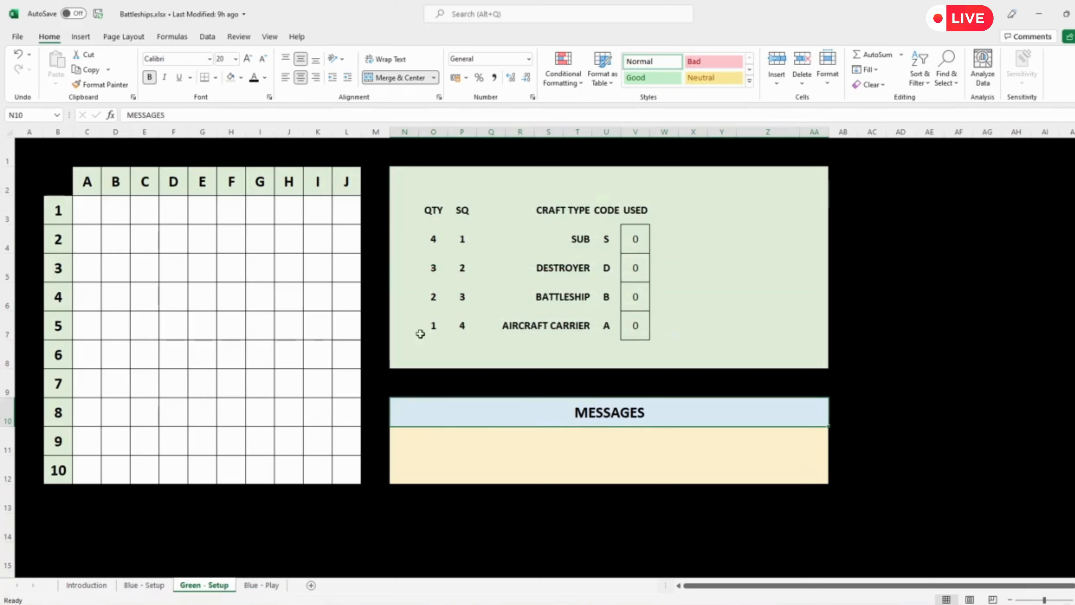
click(231, 79)
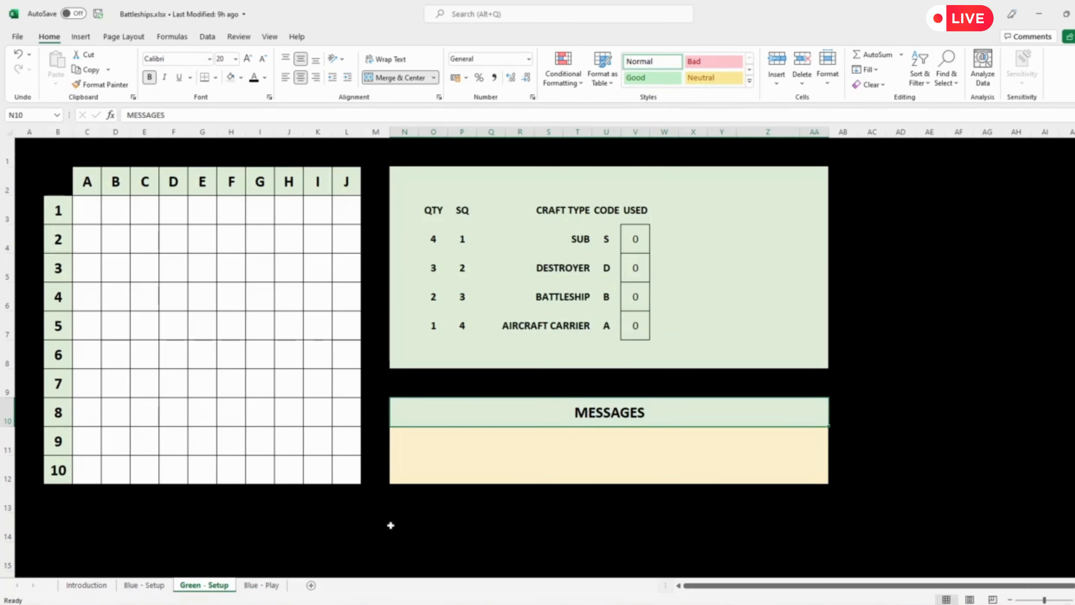
click(386, 540)
Step: Compare Green - Setup with Blue - Setup and protect Green - Setup without a password, allowing only unlocked cells to be selected
click(144, 585)
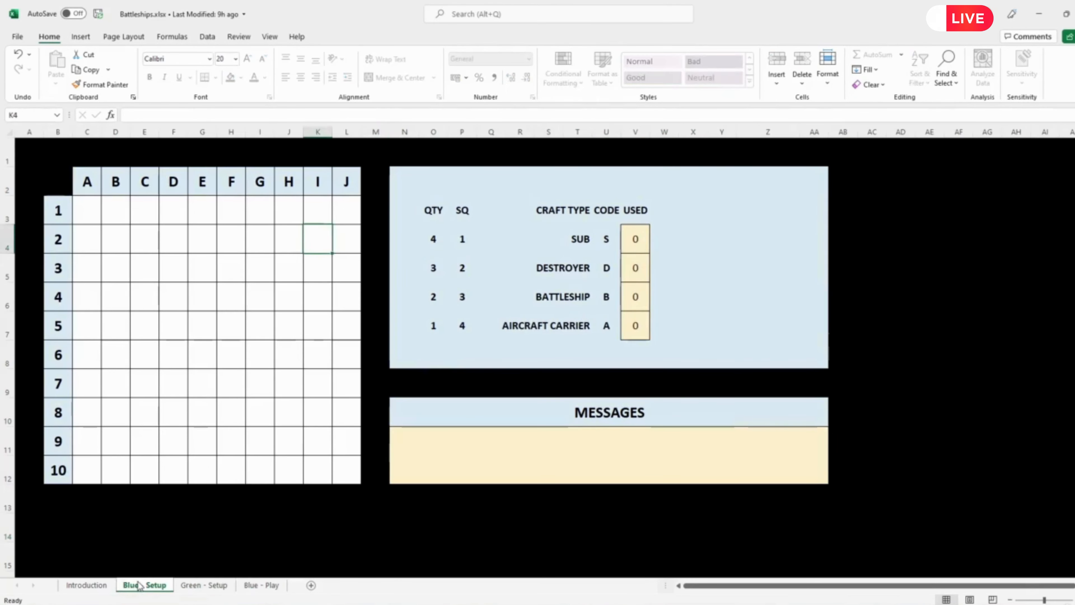
click(193, 586)
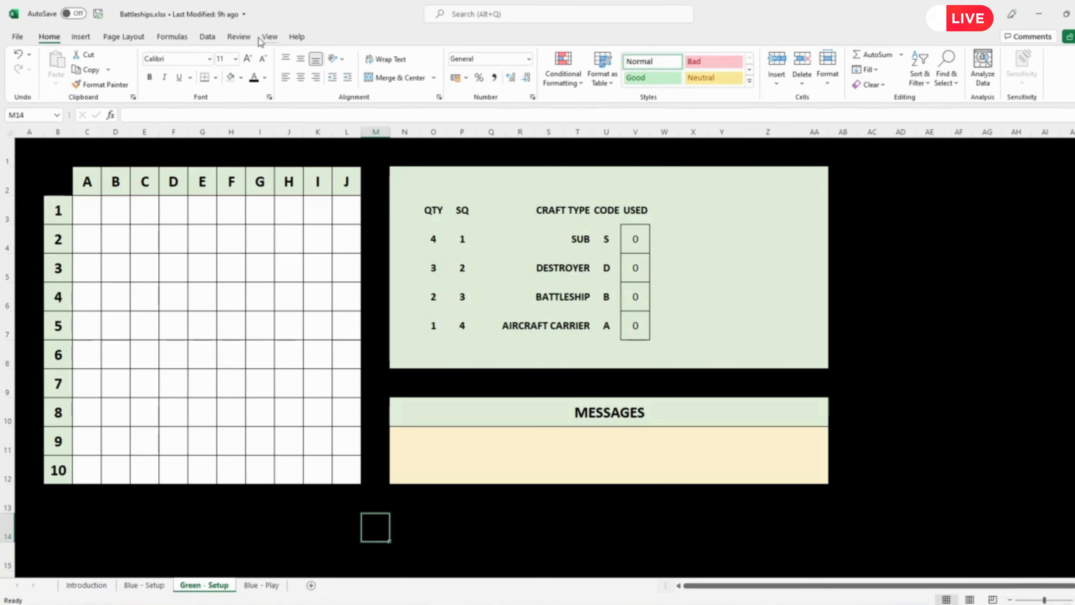
click(238, 36)
click(472, 67)
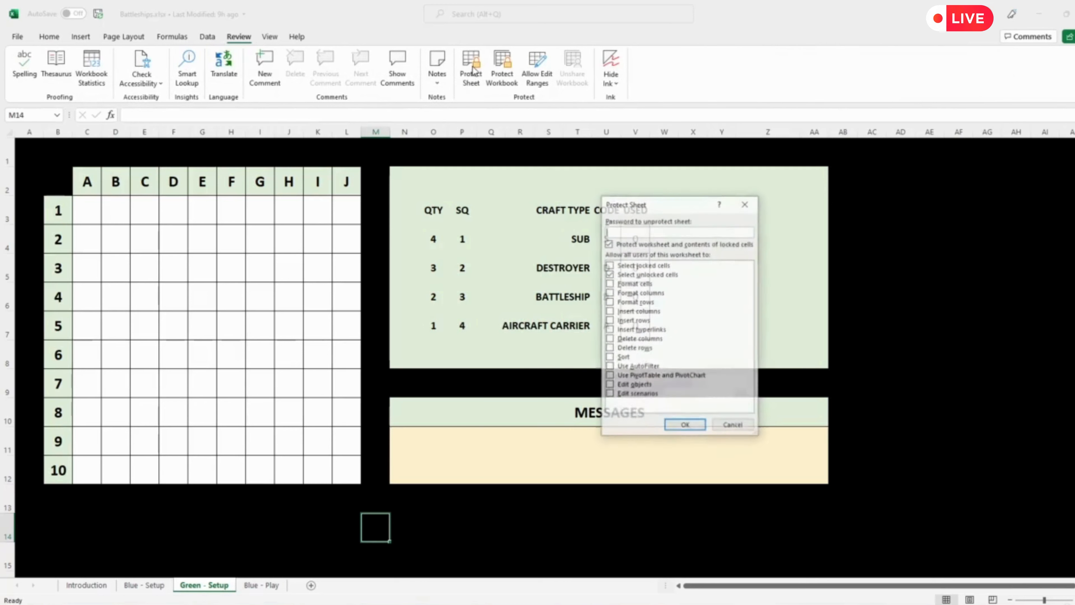
click(697, 426)
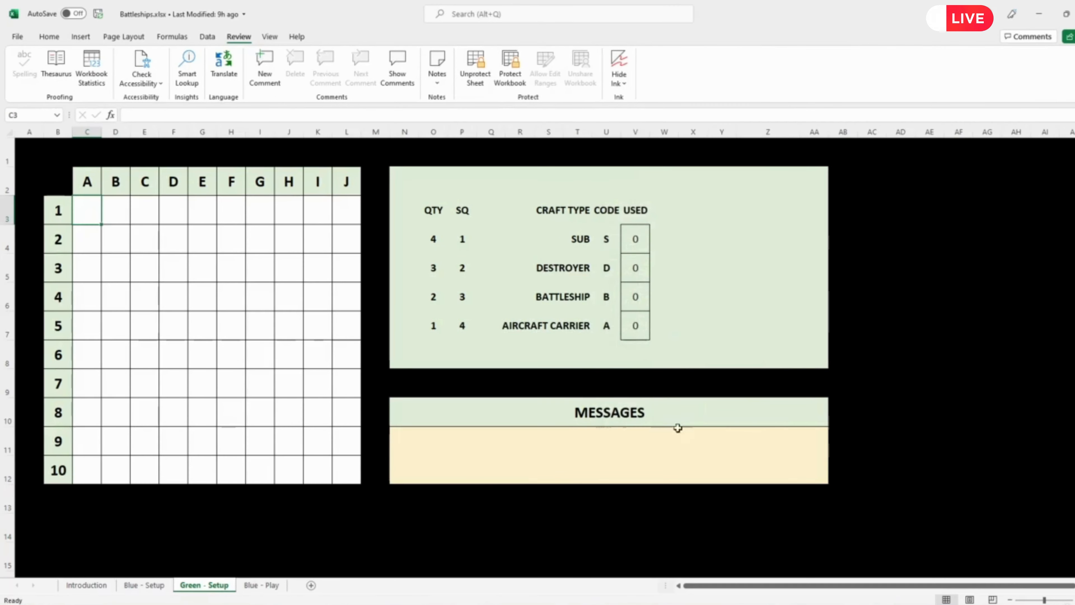
Step: Check the Blue - Setup sheet against Green - Setup and save the Battleships workbook
click(155, 586)
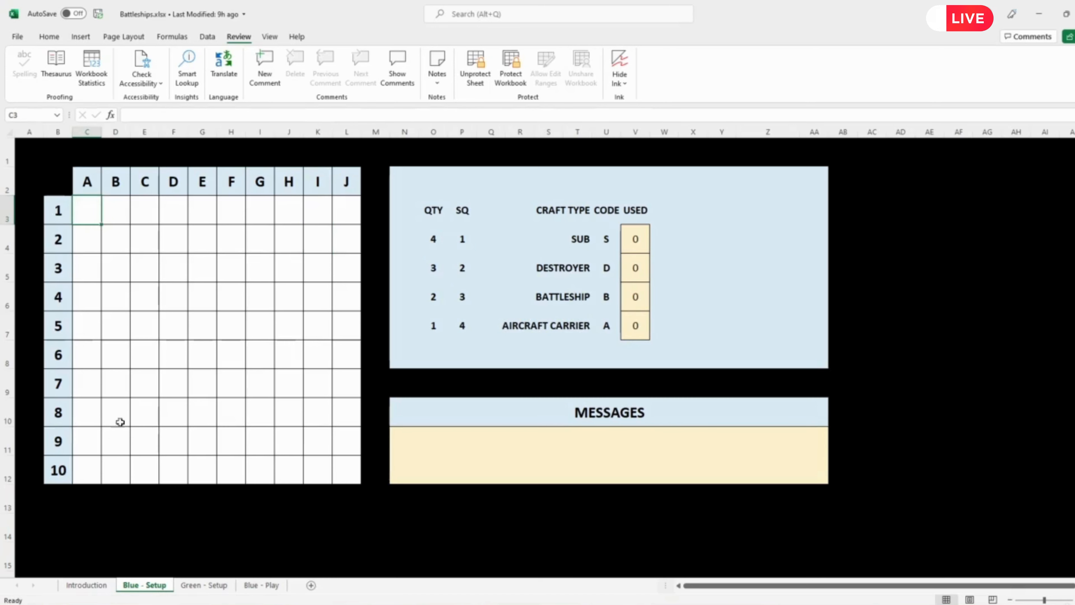
click(202, 584)
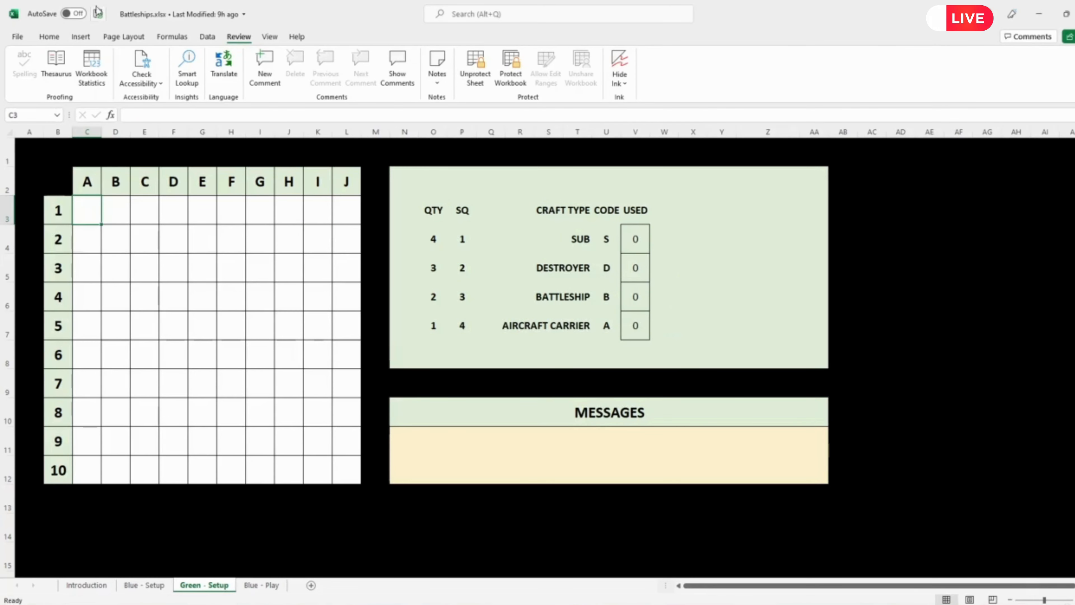
click(20, 37)
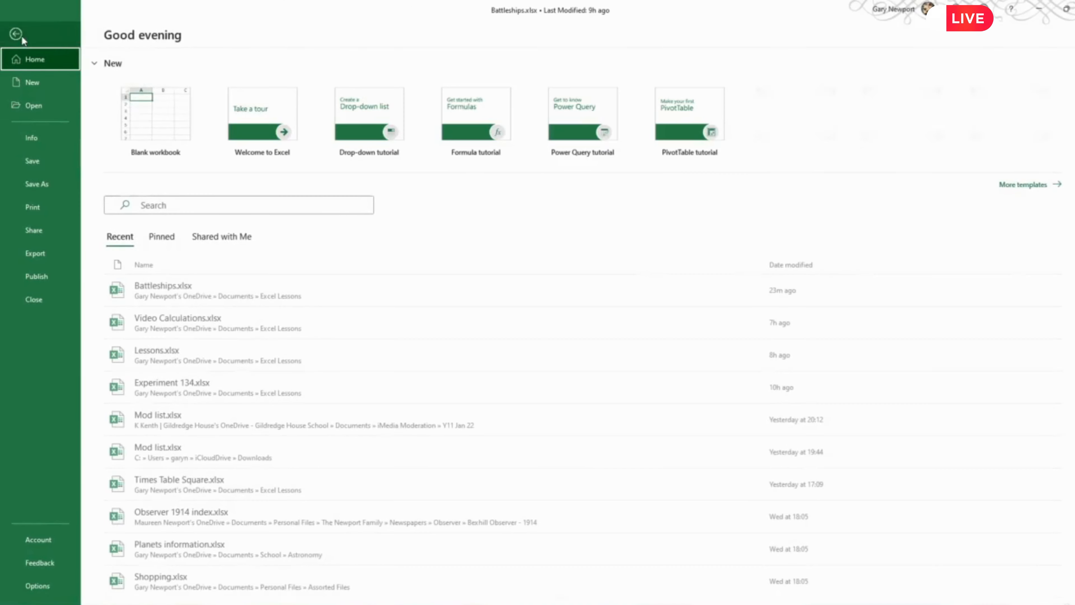
click(41, 170)
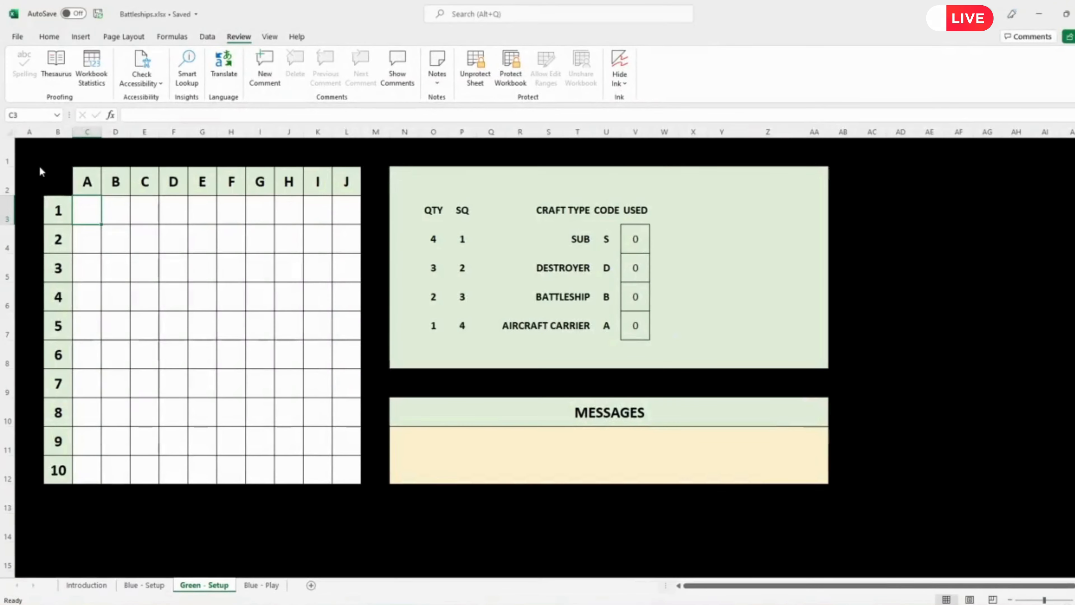